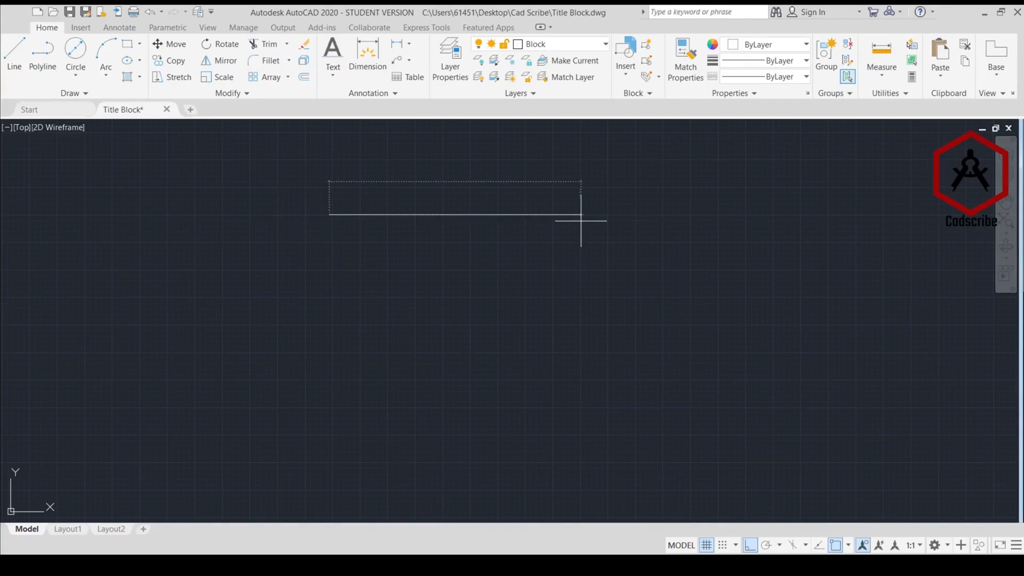
Draw the closed sheet outline with straight lines, 420 wide and 297 high
key(Return)
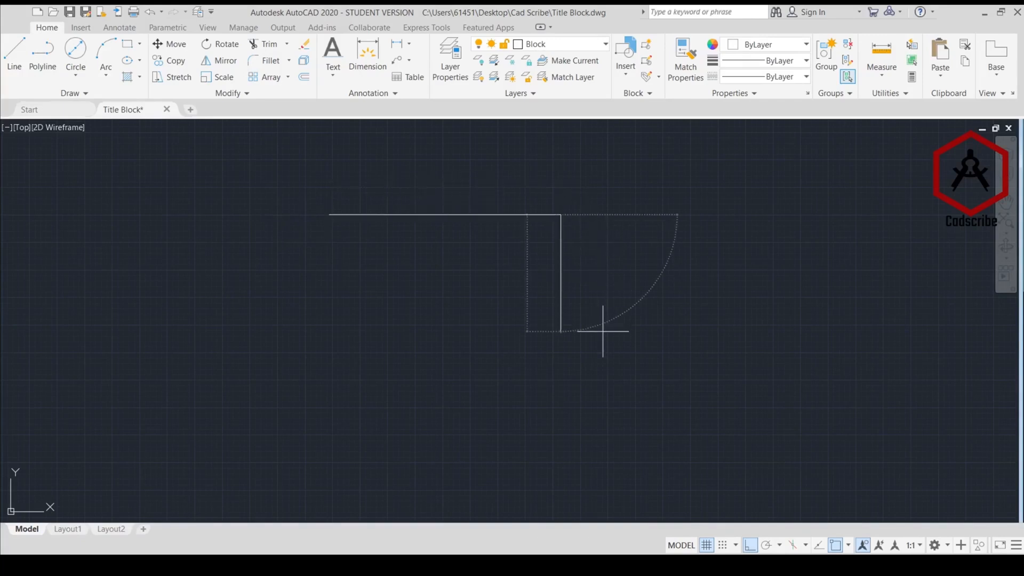
text(297)
key(Return)
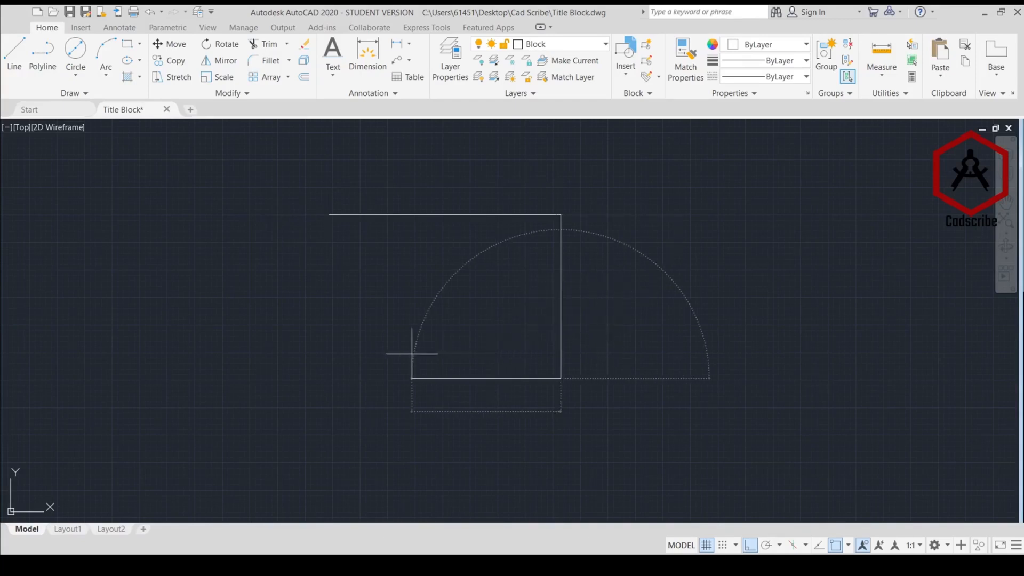
text(420)
key(Return)
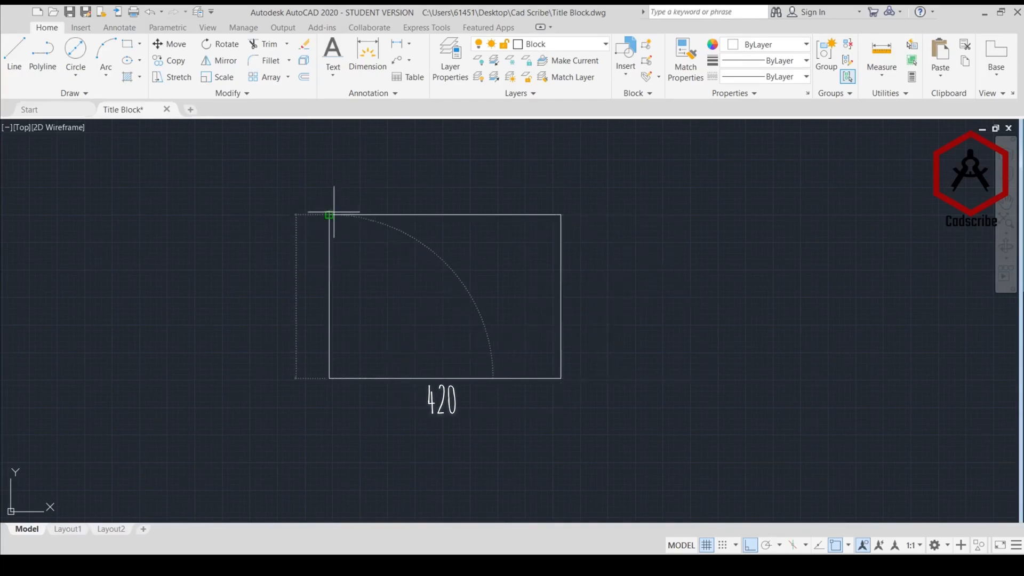
click(329, 215)
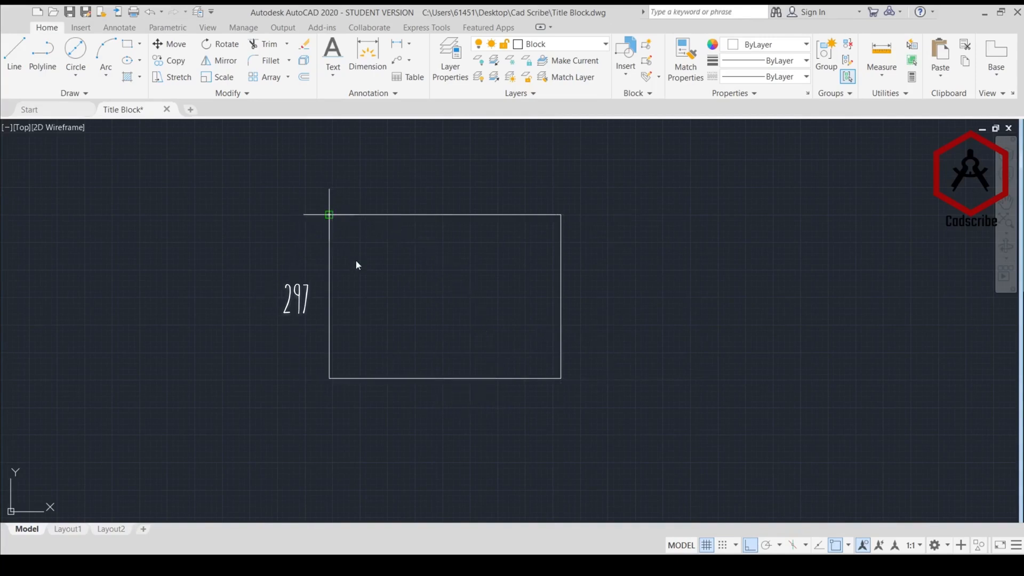
scroll(355, 260, up, 2)
scroll(366, 261, down, 1)
middle_drag(377, 256, 390, 220)
key(Escape)
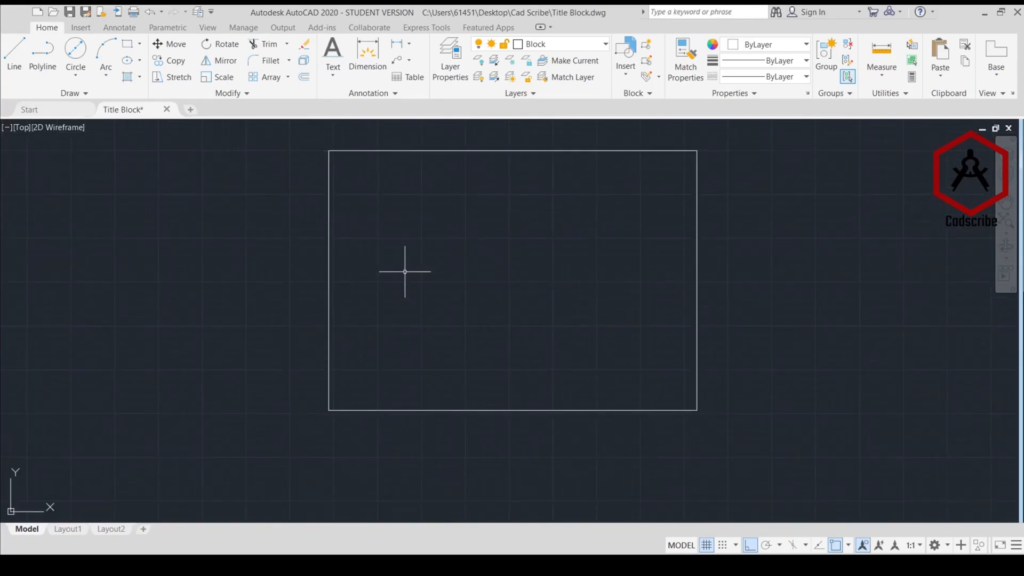
Offset each of the four sheet outline lines inward by 10 to form the inner border
middle_drag(404, 272, 410, 277)
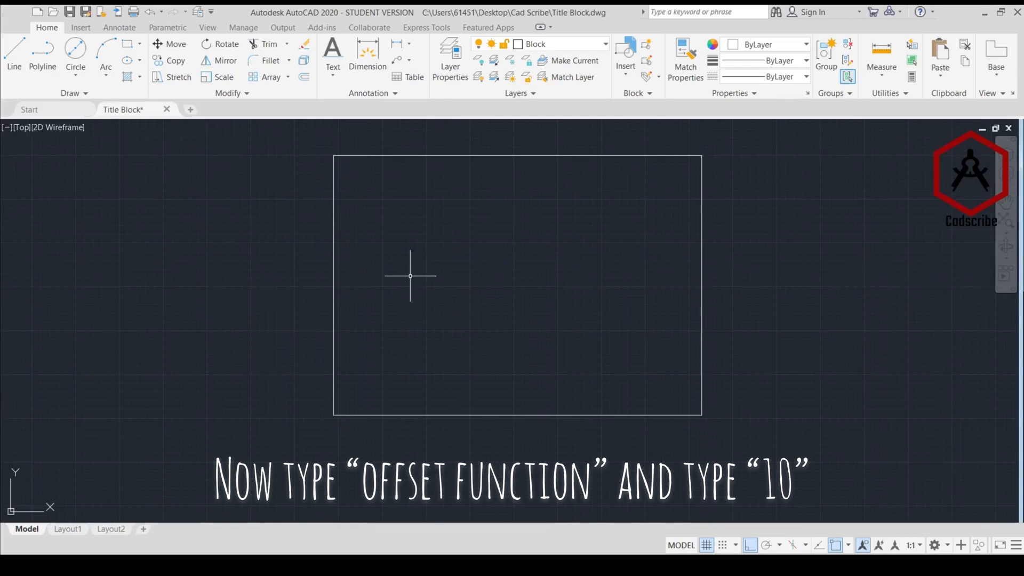
click(452, 415)
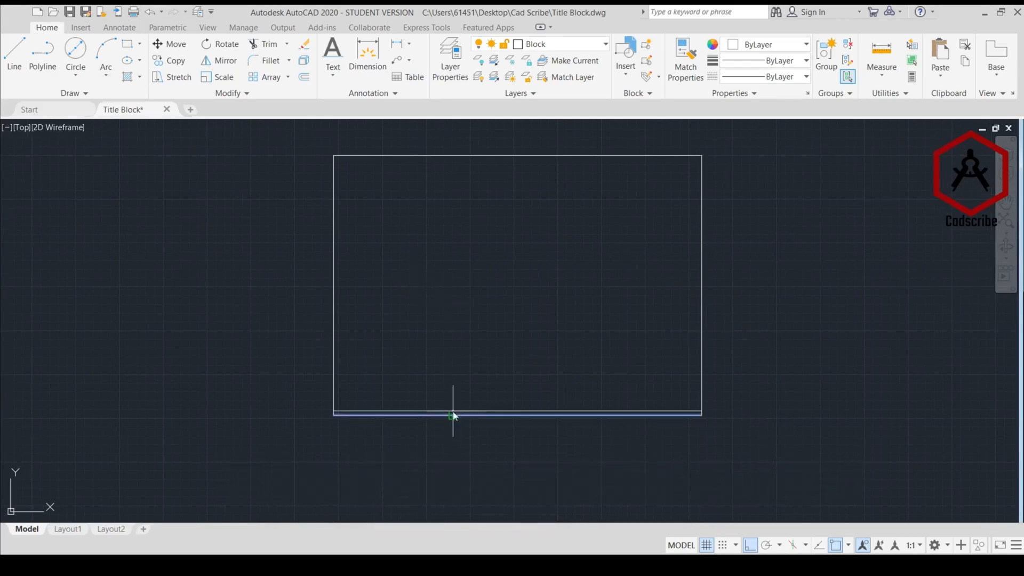
click(446, 405)
click(336, 328)
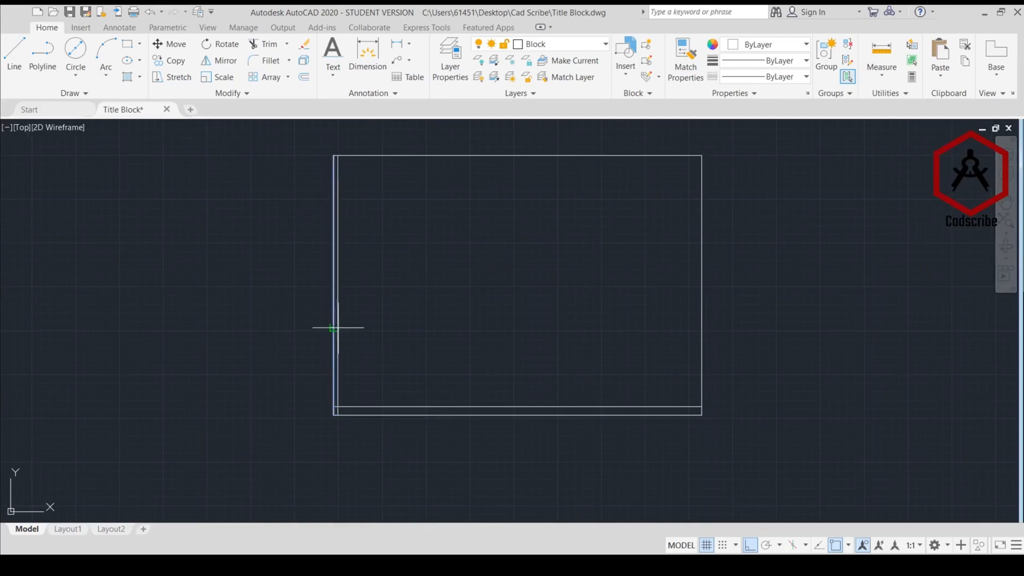
click(347, 329)
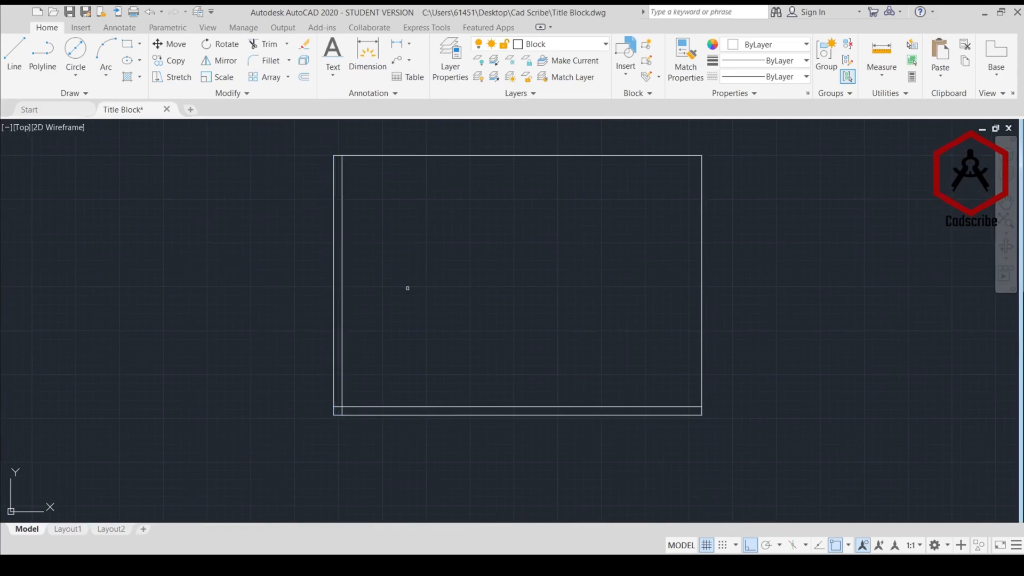
click(491, 156)
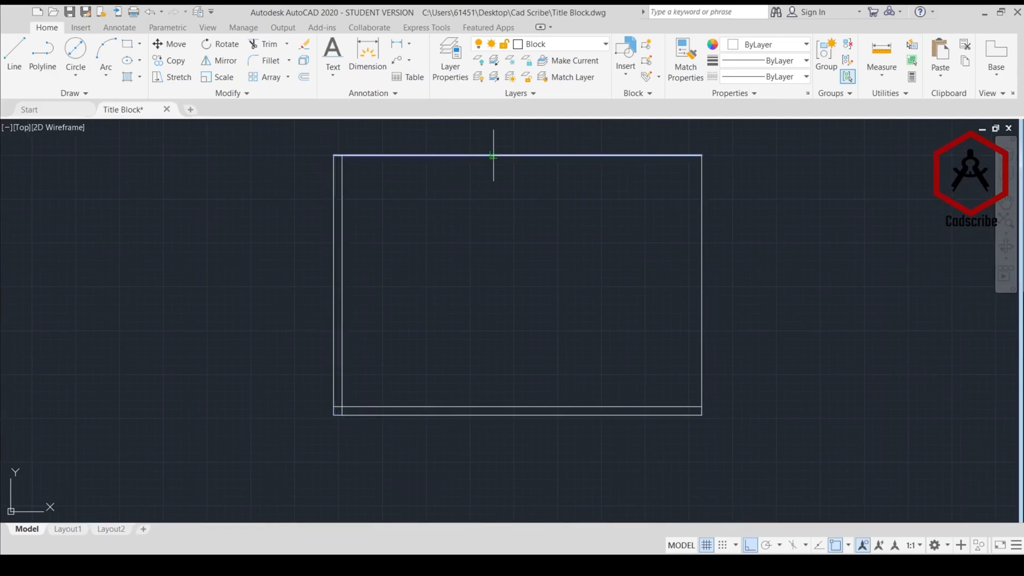
click(493, 174)
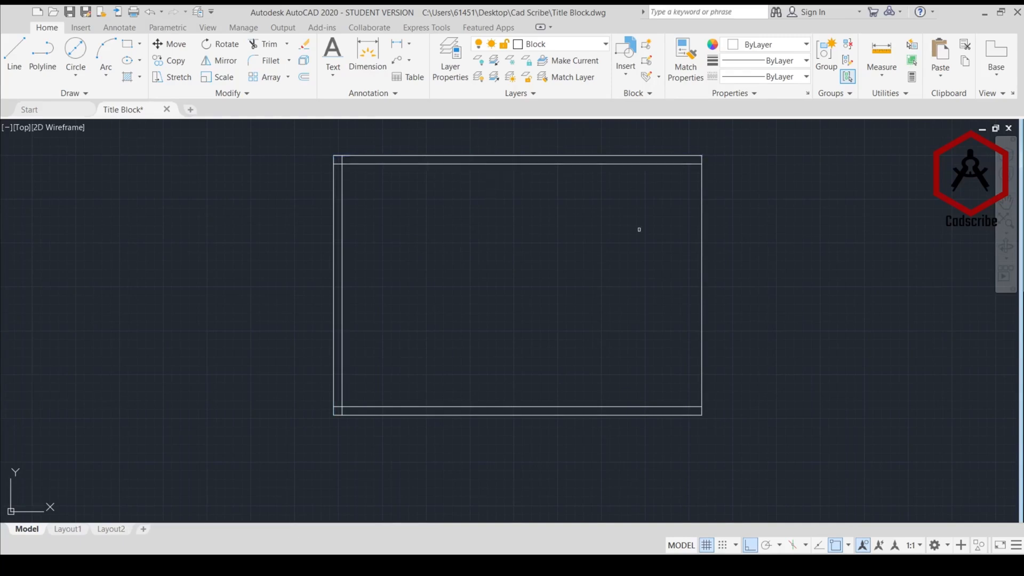
click(701, 259)
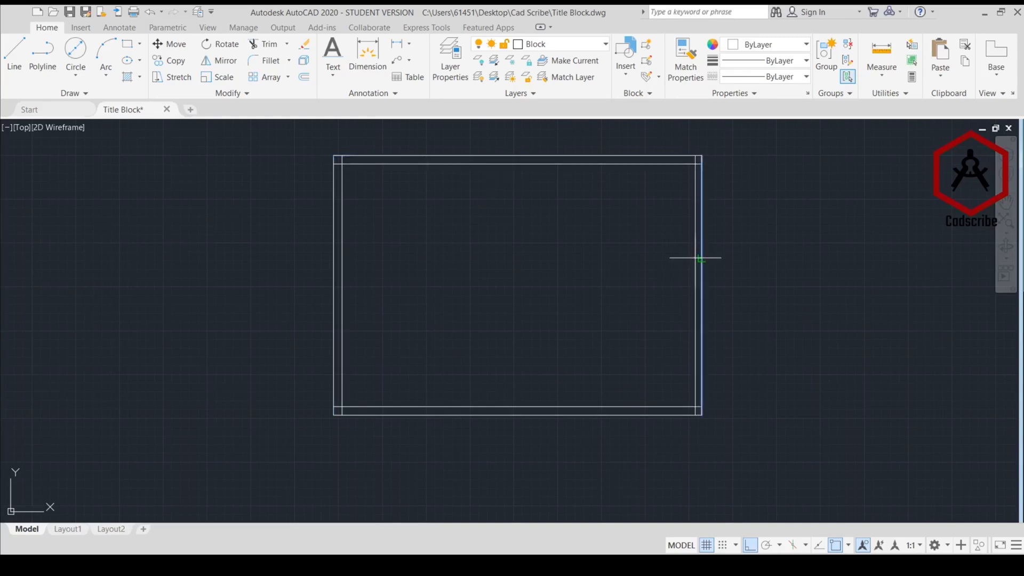
click(696, 261)
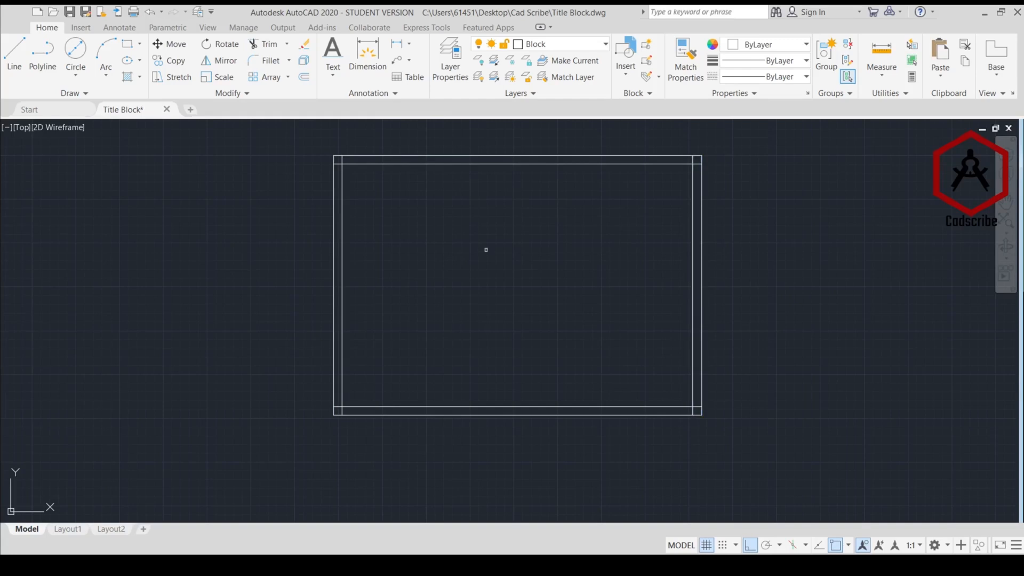
Trim the overlapping ends of the inner border lines at the upper-left and lower-left corners of the frame
middle_drag(165, 155, 162, 168)
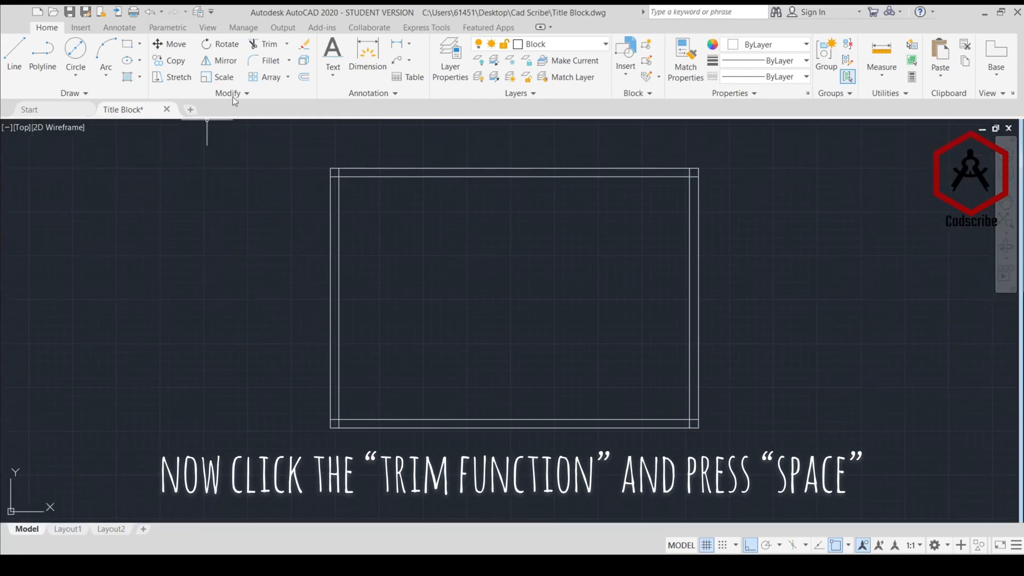
click(256, 47)
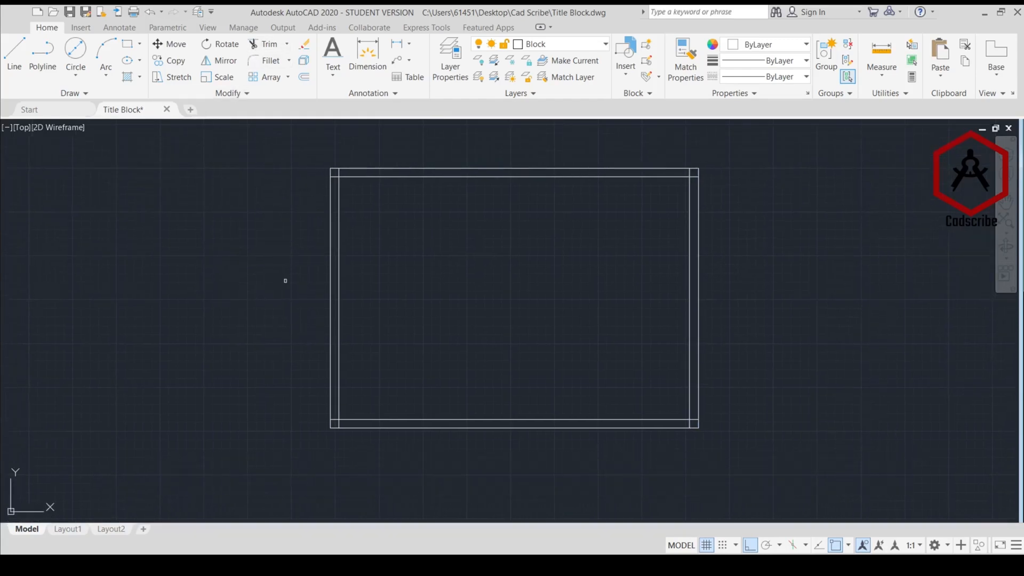
scroll(349, 170, up, 4)
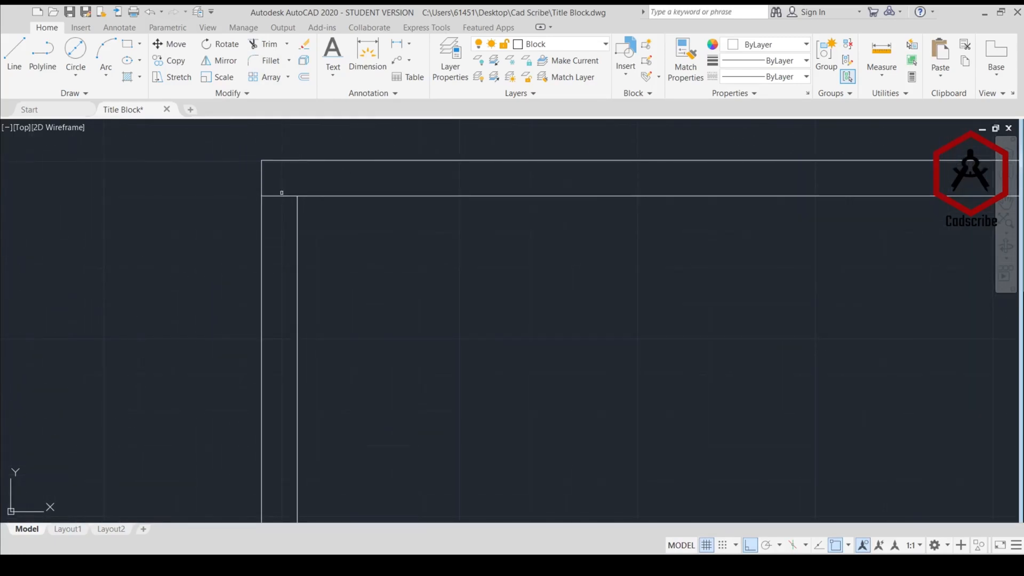
scroll(303, 224, down, 5)
middle_drag(325, 259, 312, 49)
scroll(283, 397, up, 4)
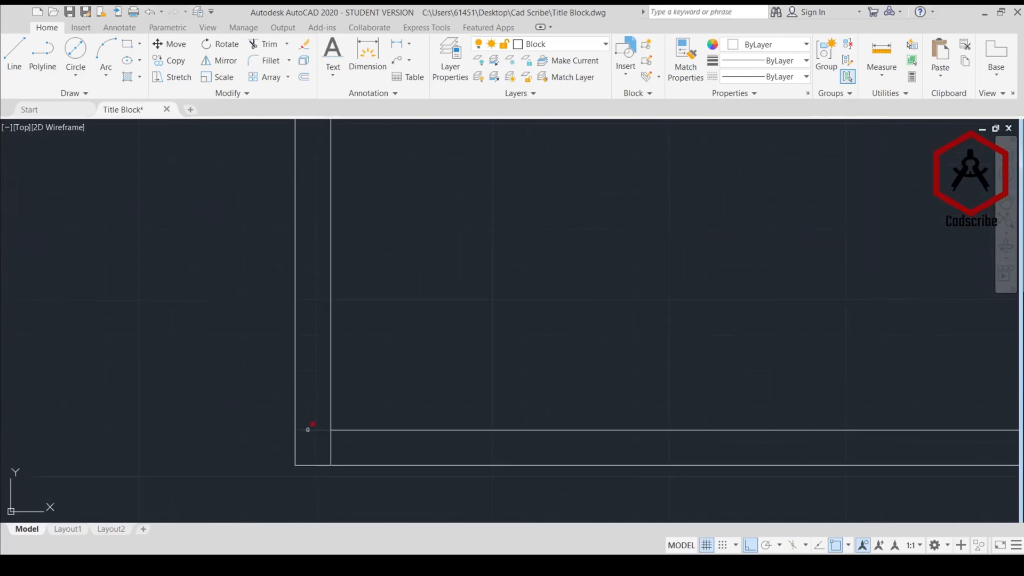
Trim the overlapping ends of the inner border lines at the lower-right and upper-right corners of the frame
scroll(695, 281, down, 4)
middle_drag(696, 281, 2, 355)
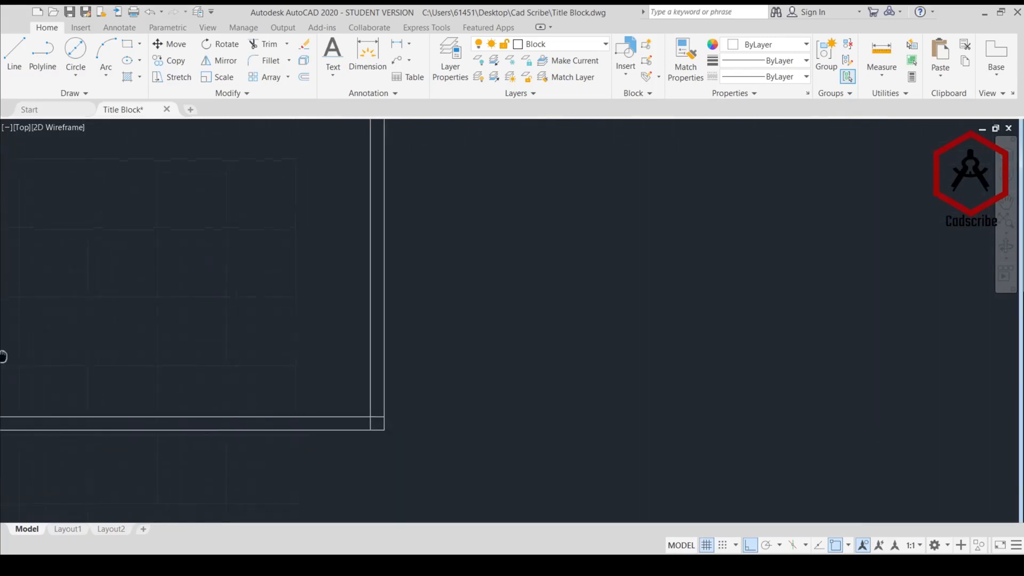
scroll(377, 414, up, 4)
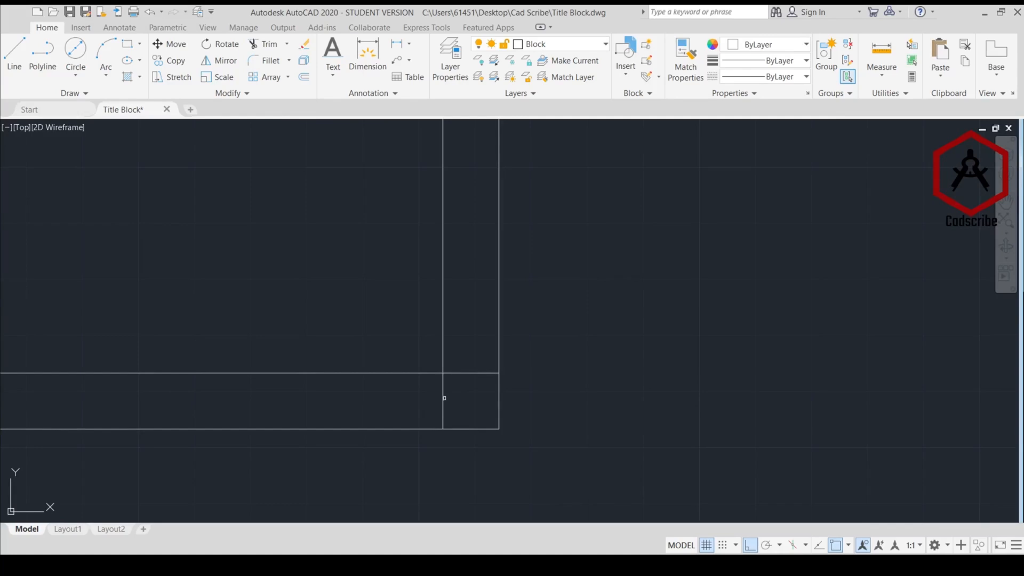
scroll(471, 375, down, 5)
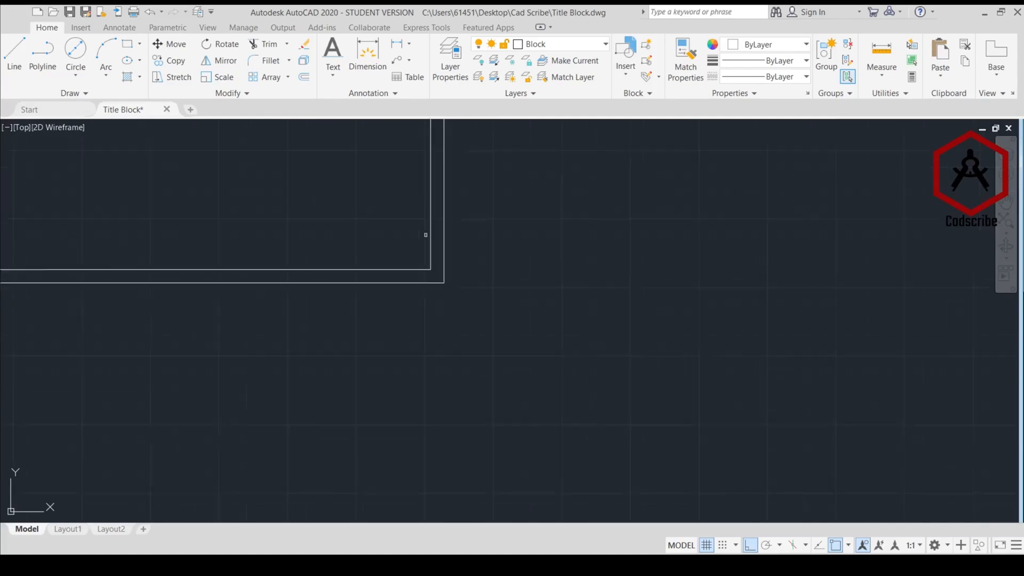
scroll(456, 156, up, 4)
scroll(456, 156, up, 2)
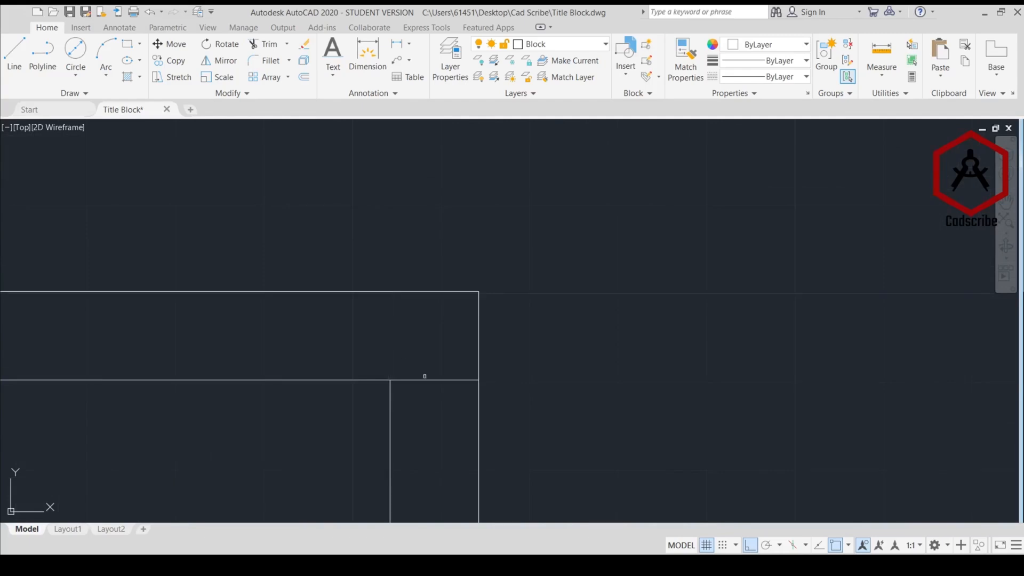
scroll(375, 286, down, 4)
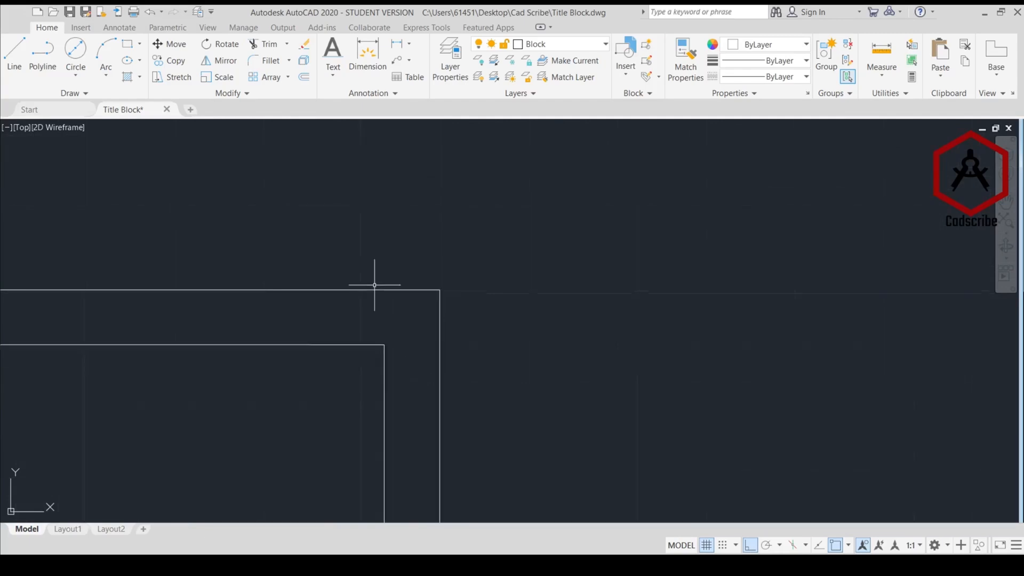
Offset the bottom line of the inner border upward by 40 to form the title block strip
middle_drag(378, 284, 746, 236)
scroll(746, 237, down, 4)
middle_drag(663, 273, 669, 165)
scroll(633, 201, down, 2)
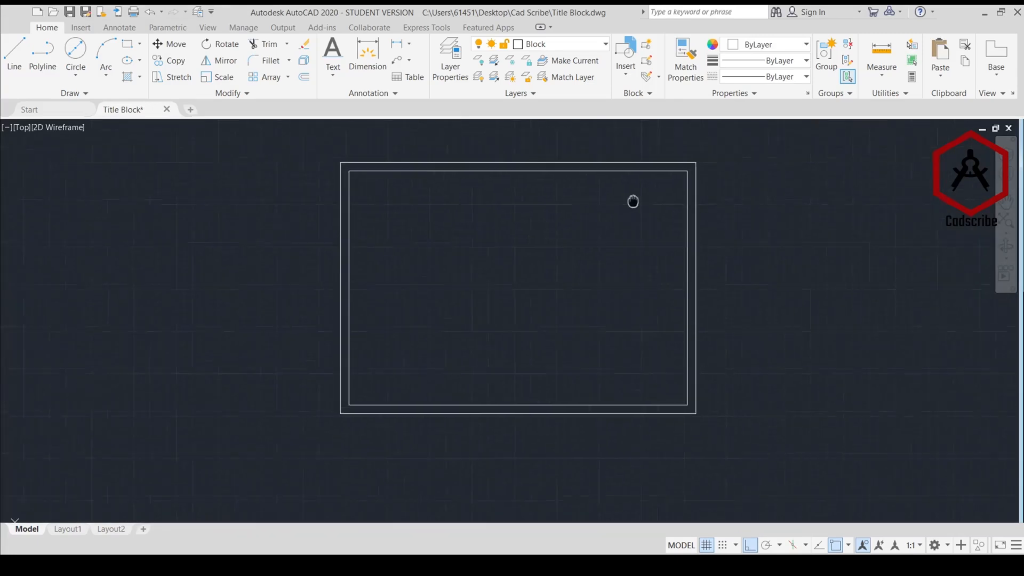
middle_drag(634, 201, 630, 204)
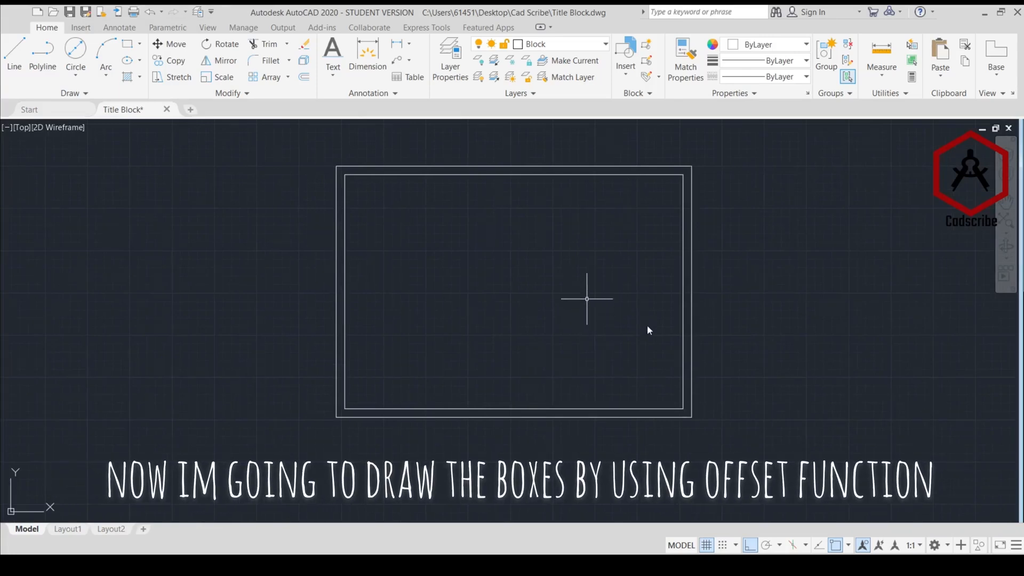
scroll(545, 402, up, 2)
scroll(545, 401, up, 2)
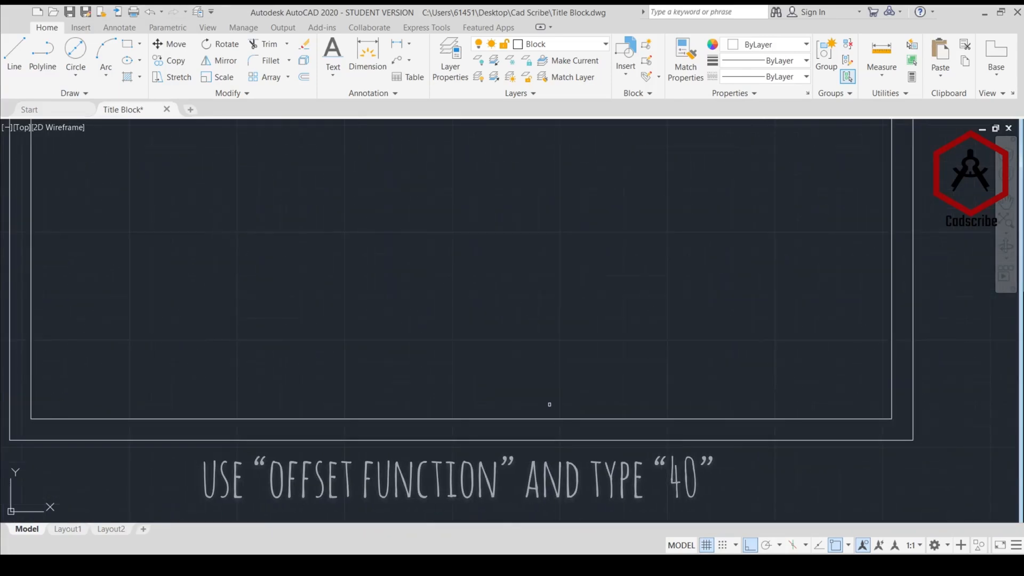
click(551, 419)
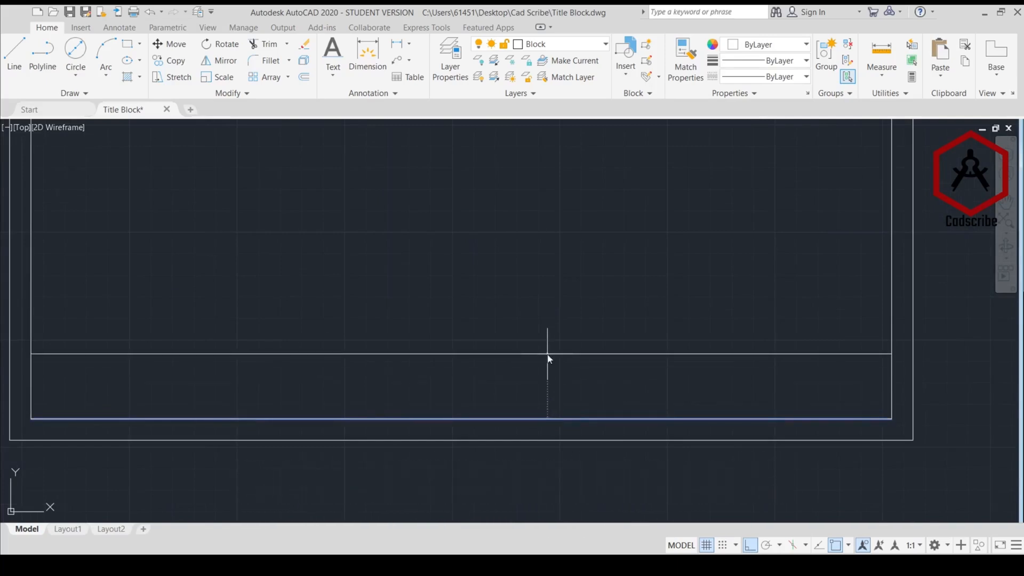
click(550, 359)
scroll(341, 338, down, 2)
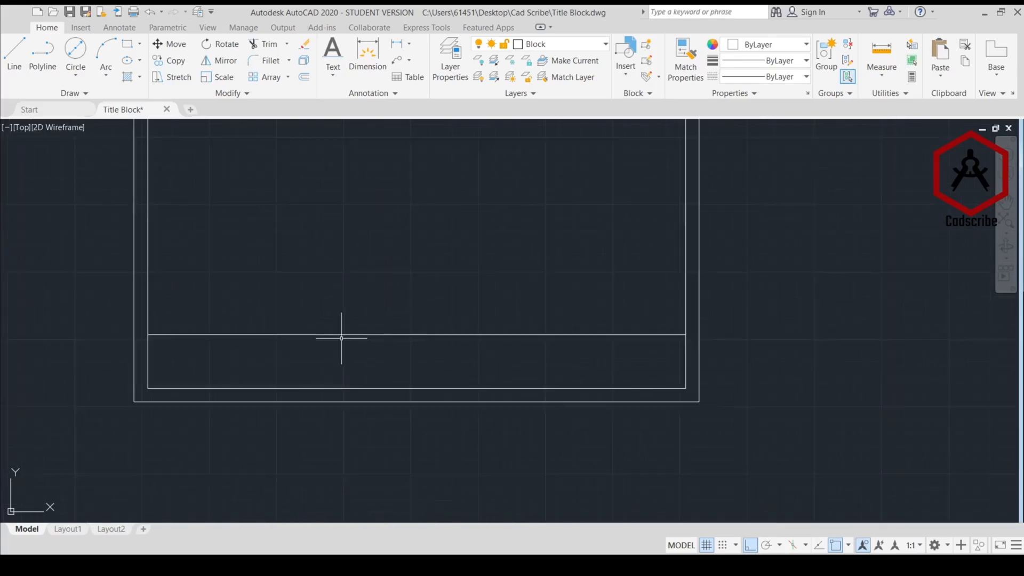
Offset the left line of the inner border to the right by 106
middle_drag(338, 336, 462, 334)
scroll(275, 337, up, 3)
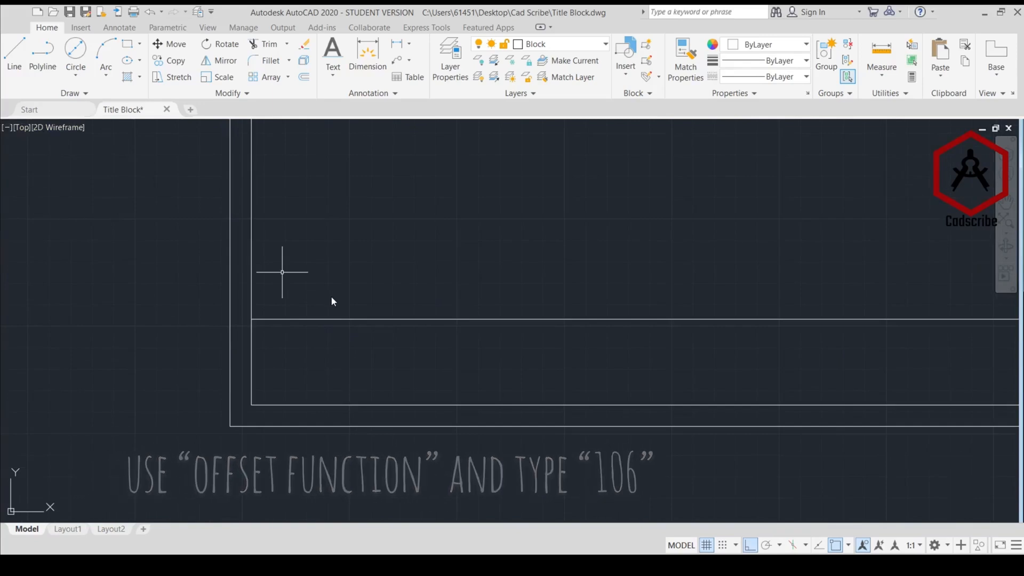
key(Return)
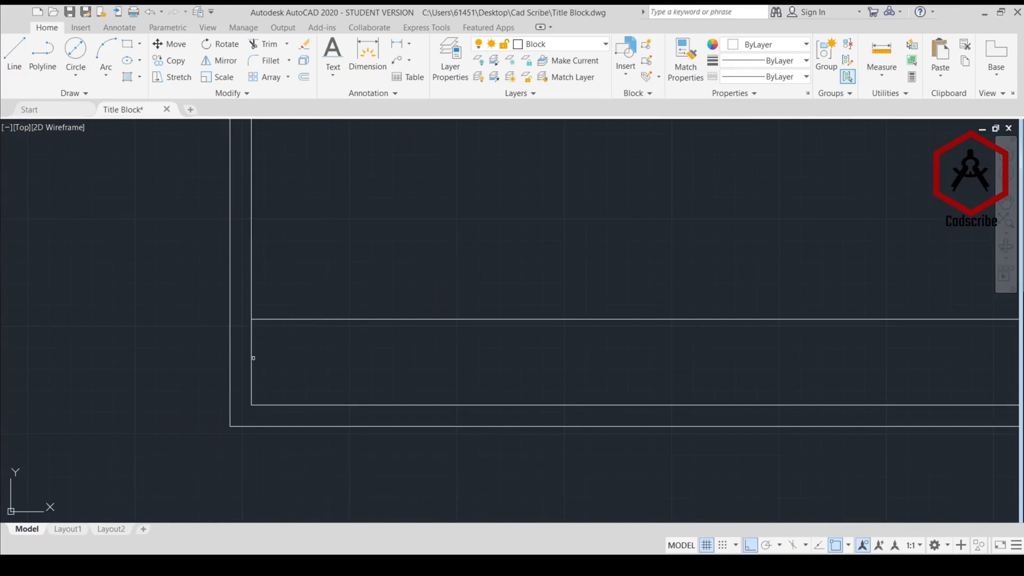
click(250, 356)
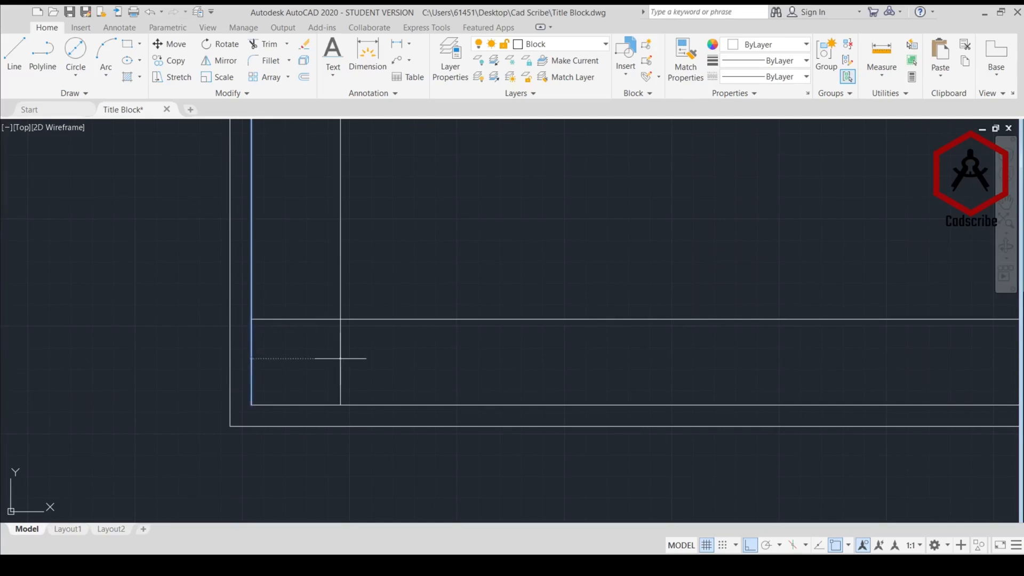
key(Return)
Offset the vertical divider to the right by 40, and offset the resulting line a further 20 to the right
scroll(294, 389, down, 2)
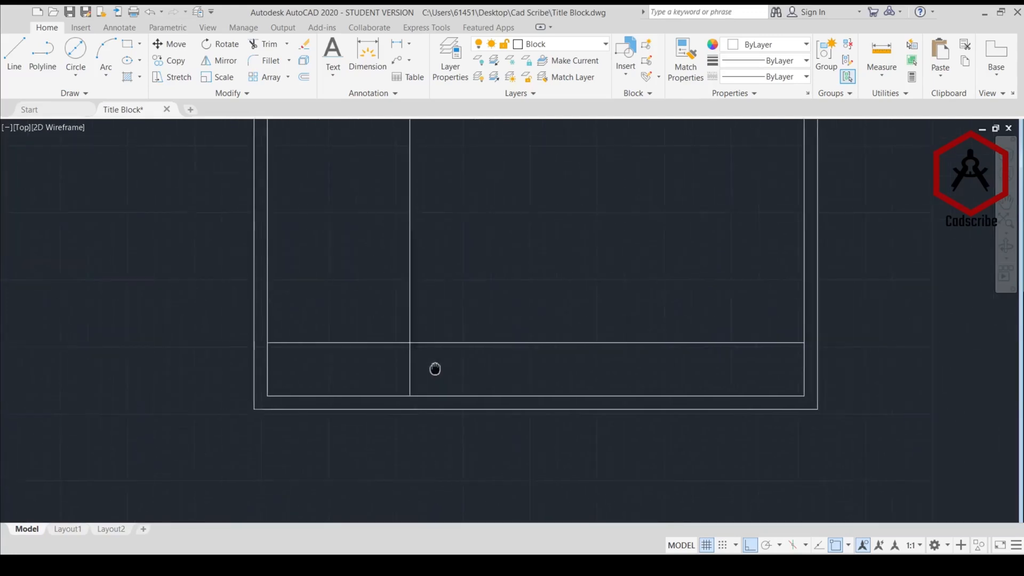
middle_drag(434, 368, 355, 378)
scroll(323, 376, up, 2)
click(320, 376)
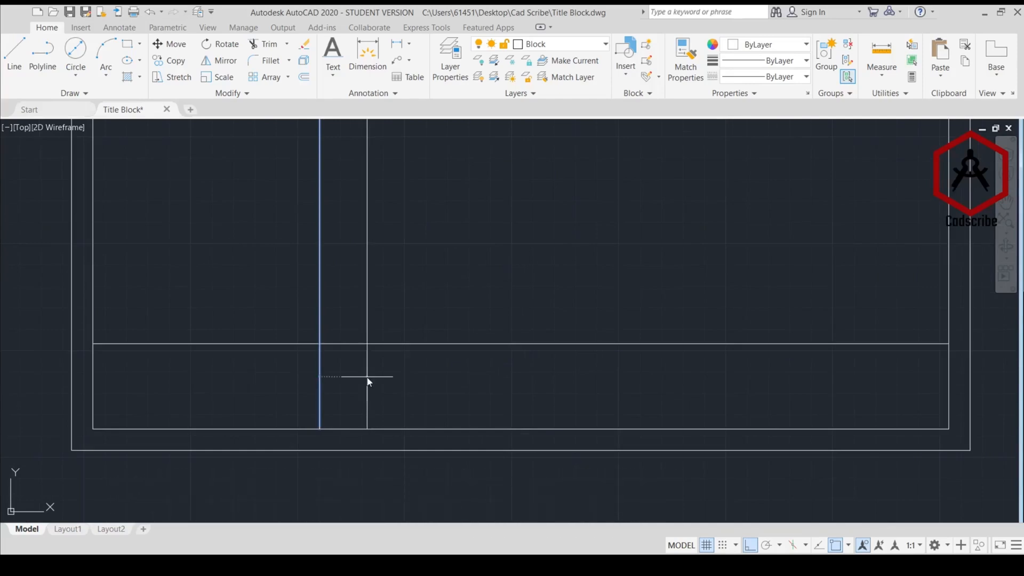
text(40)
key(Return)
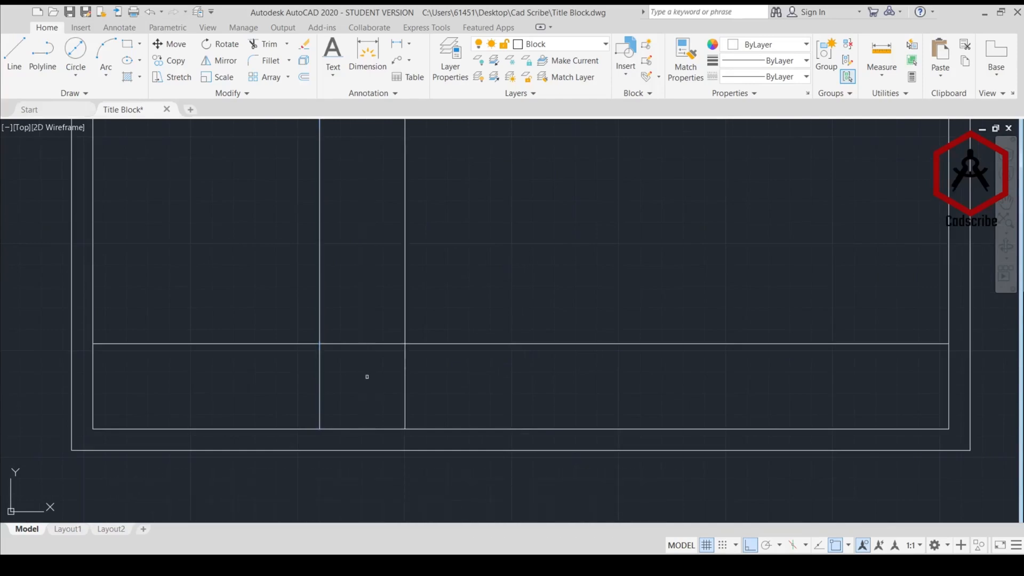
click(404, 388)
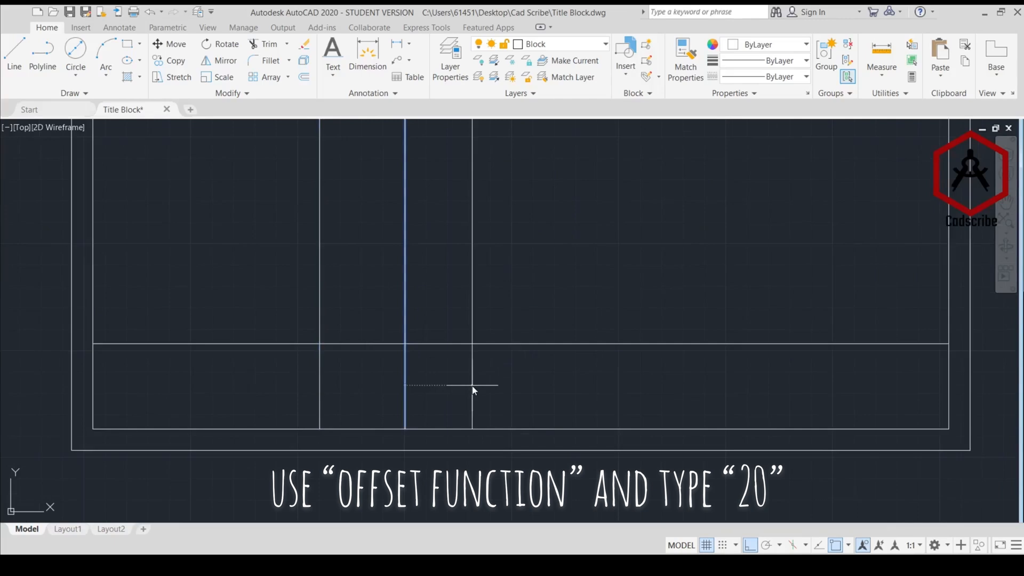
text(20)
key(Return)
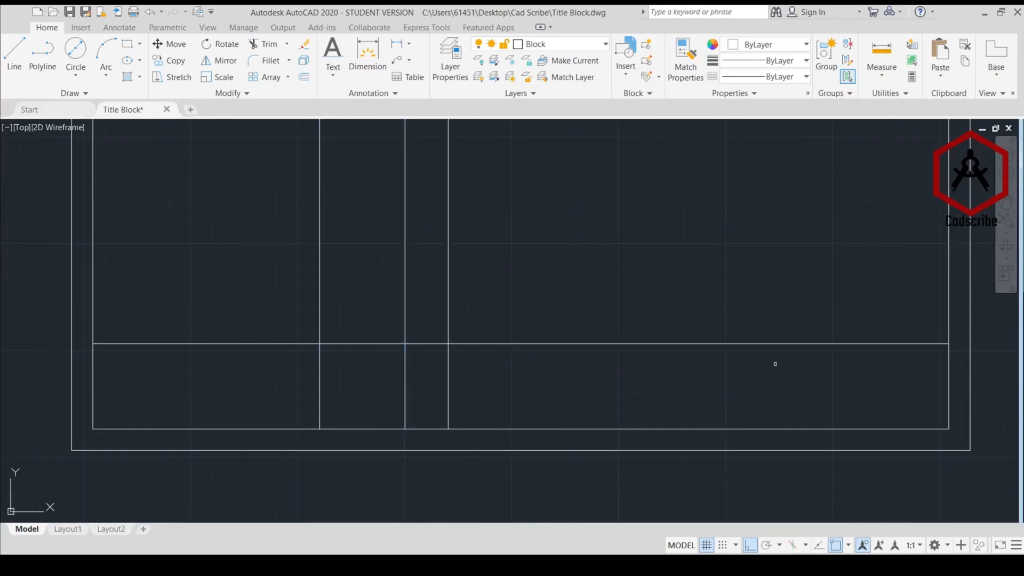
Offset the right line of the inner border to the left by 106, and offset the resulting line a further 20 to the left
click(948, 367)
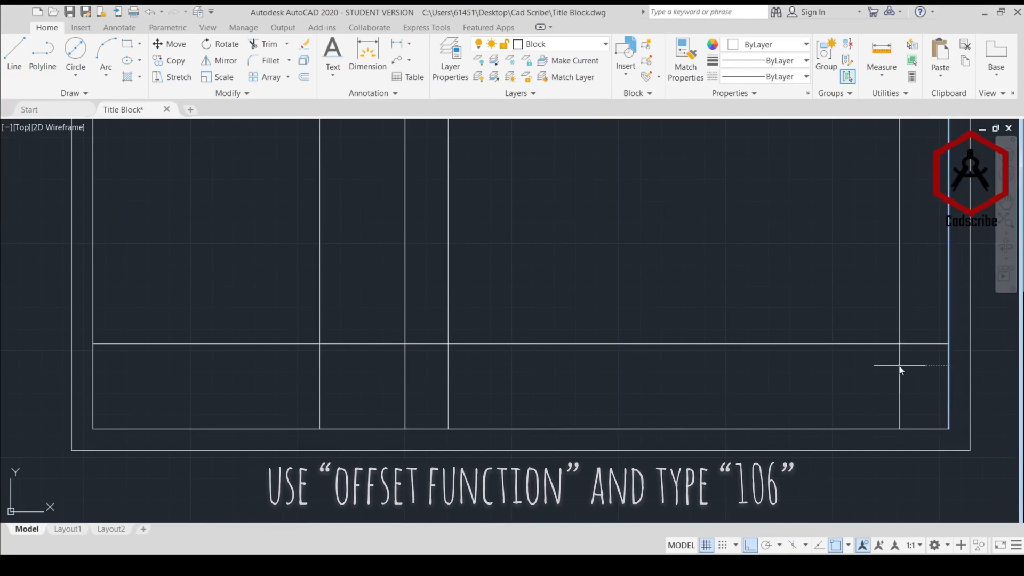
text(106)
key(Return)
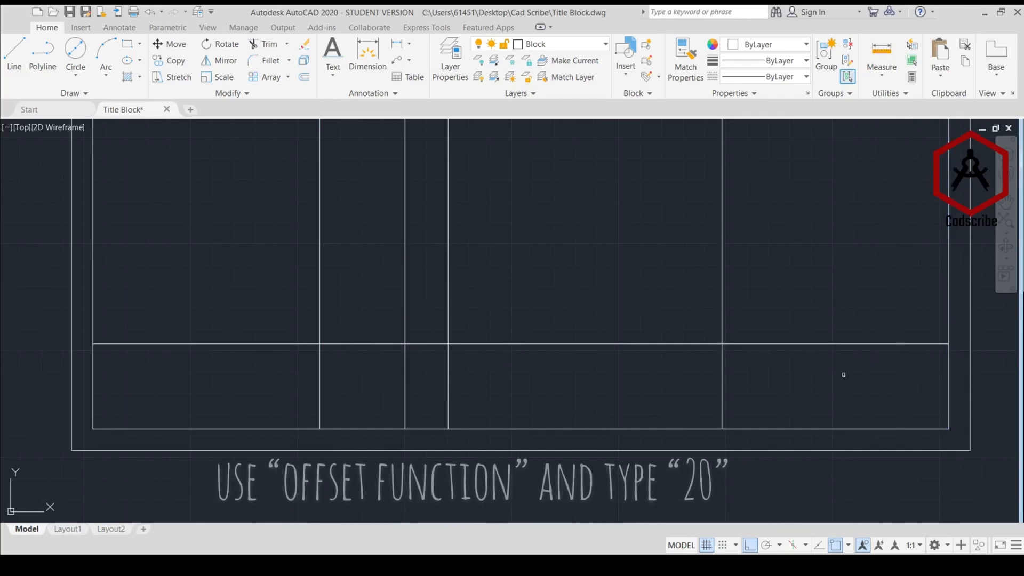
click(723, 375)
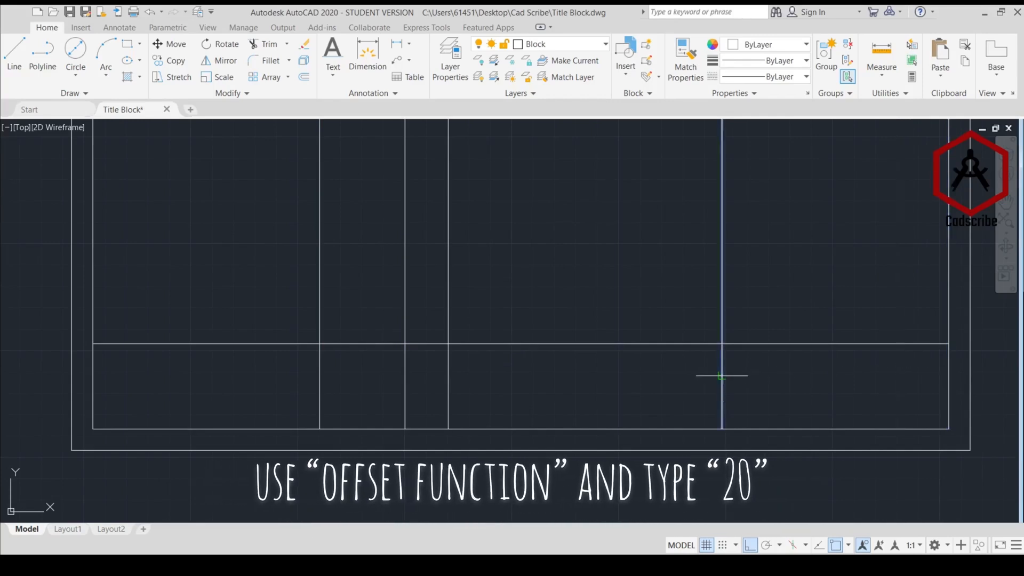
click(671, 375)
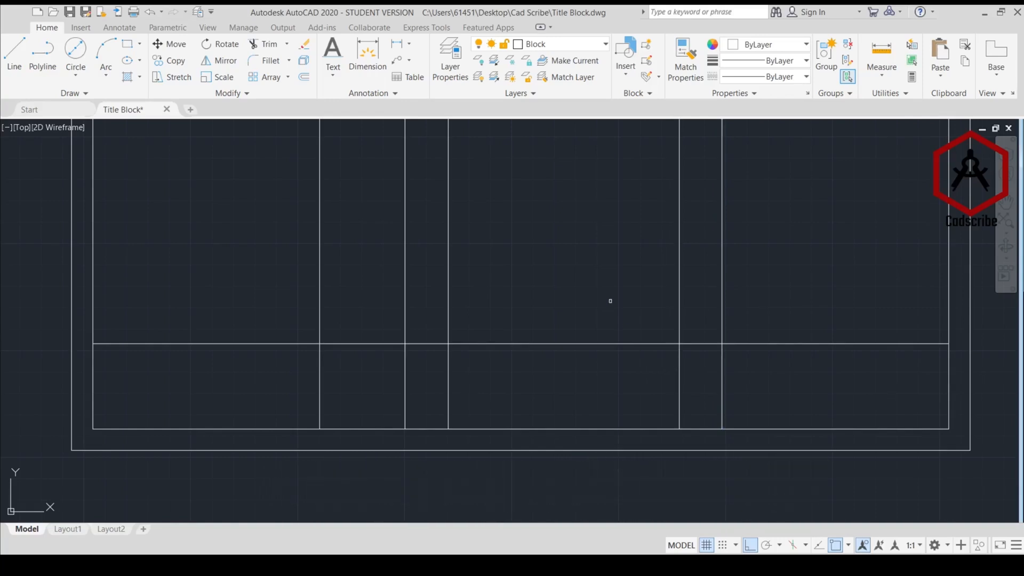
Trim the five vertical divider lines above the title block strip so they remain only inside the strip
scroll(610, 301, down, 5)
middle_drag(572, 382, 474, 320)
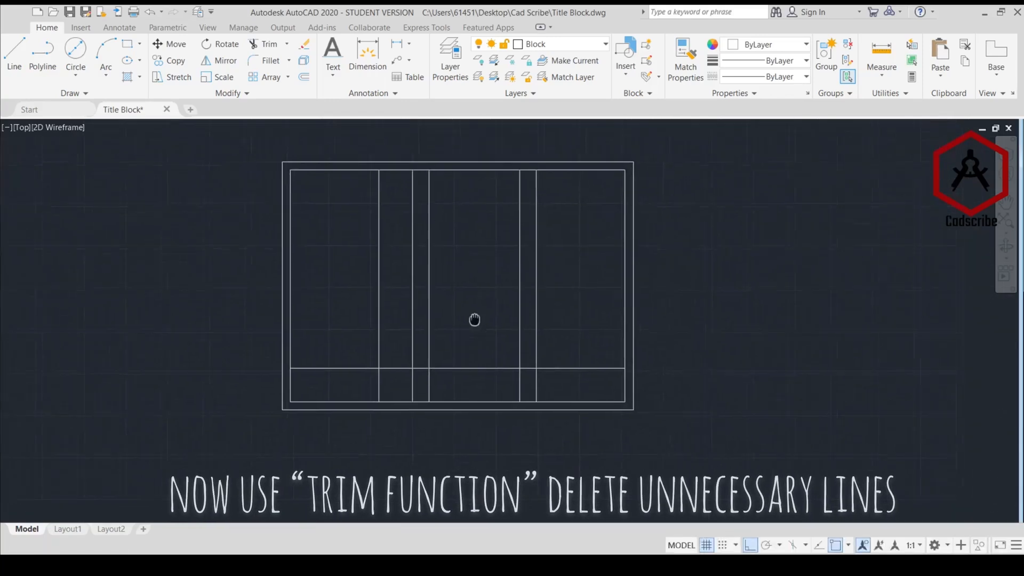
click(264, 44)
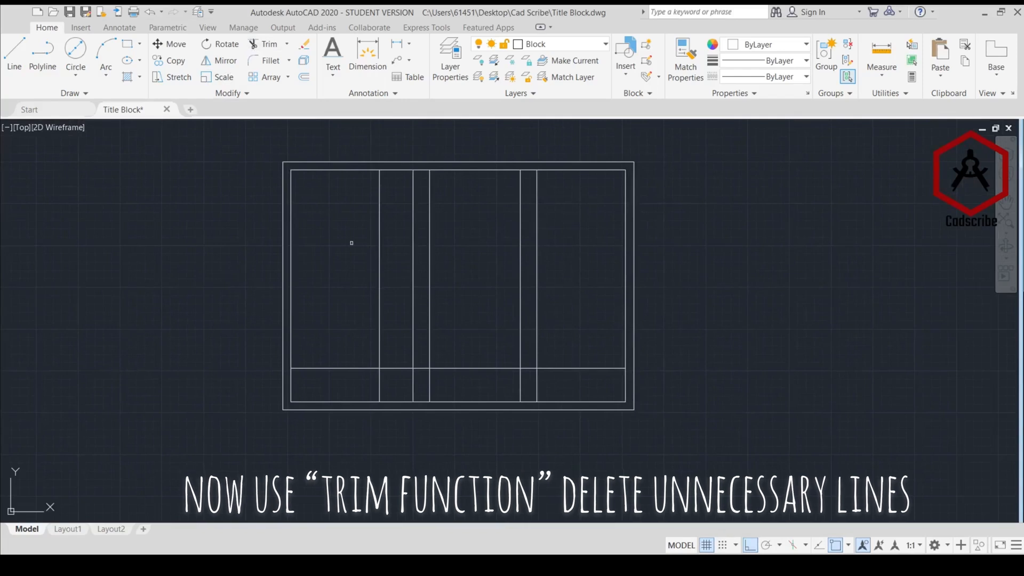
scroll(354, 253, up, 2)
click(395, 249)
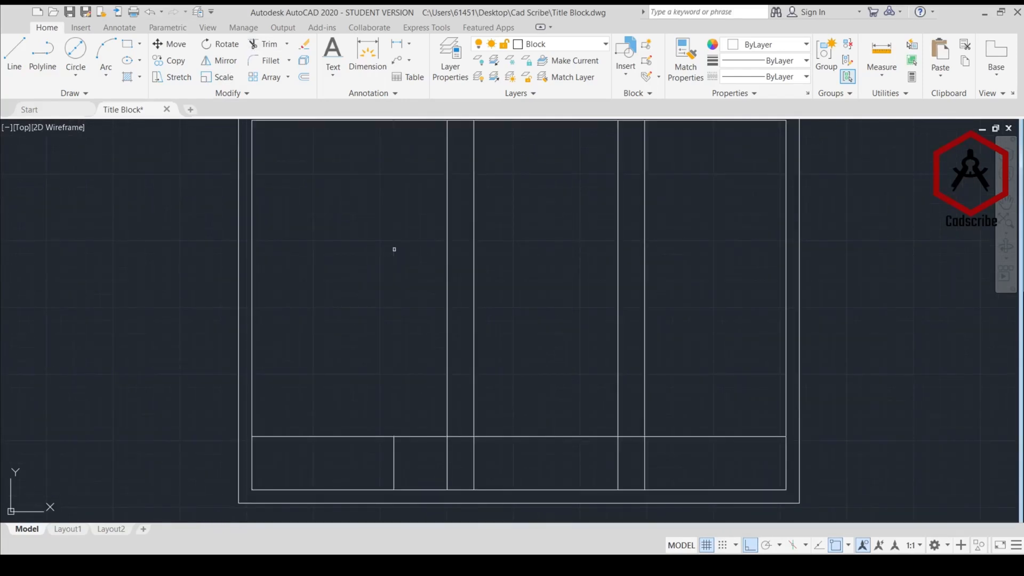
click(447, 253)
click(475, 249)
click(616, 272)
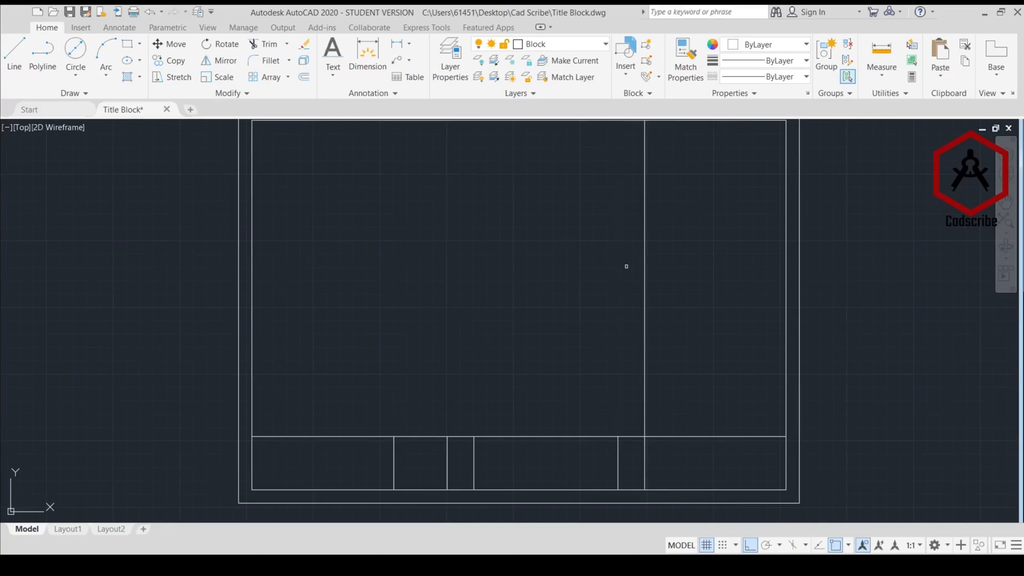
key(Escape)
click(645, 258)
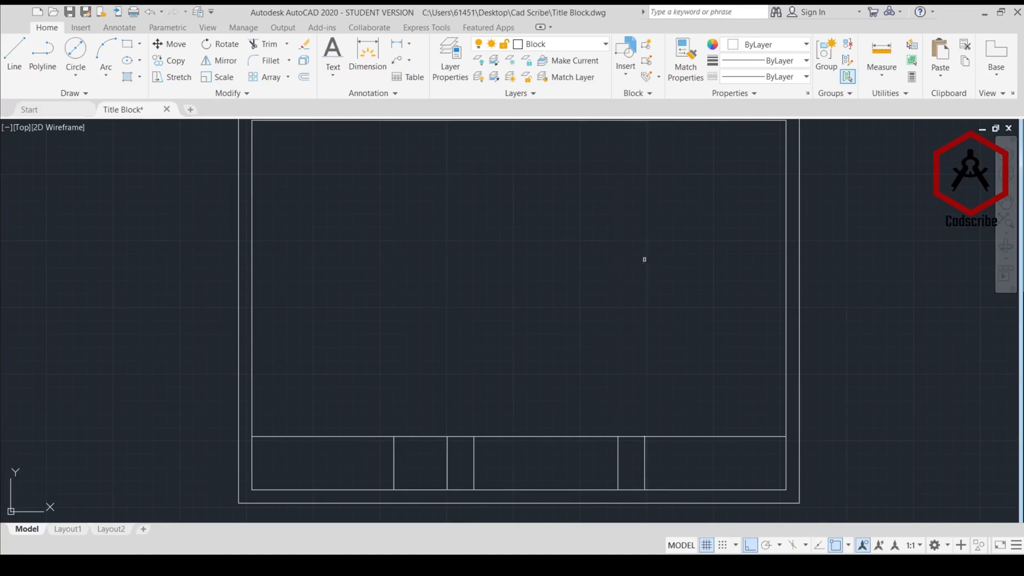
Offset the top line of the title block strip downward by 4 repeatedly, creating nine evenly spaced row lines across the strip
middle_drag(632, 254, 688, 184)
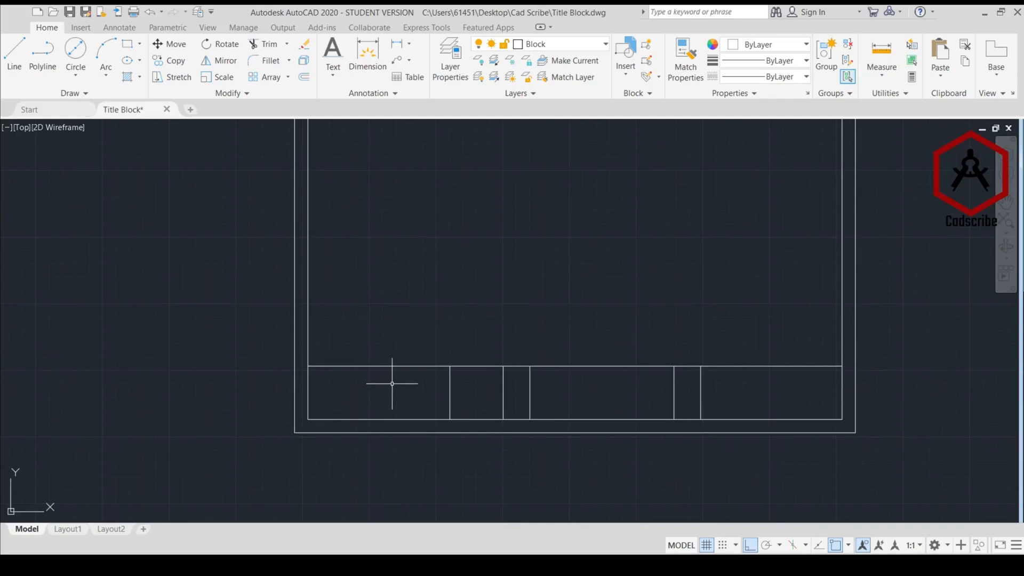
scroll(401, 382, up, 2)
middle_drag(402, 382, 329, 360)
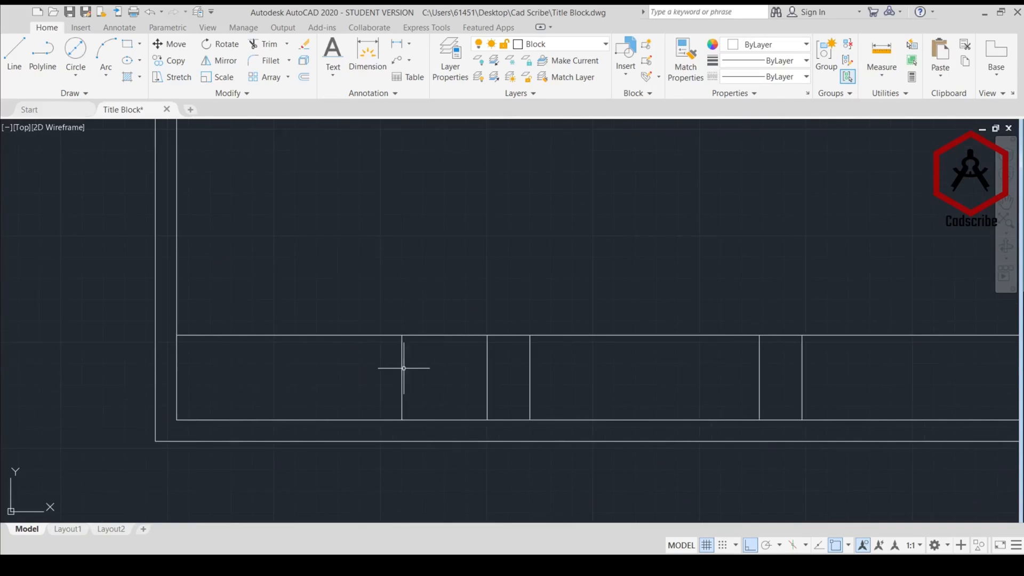
middle_drag(516, 381, 403, 395)
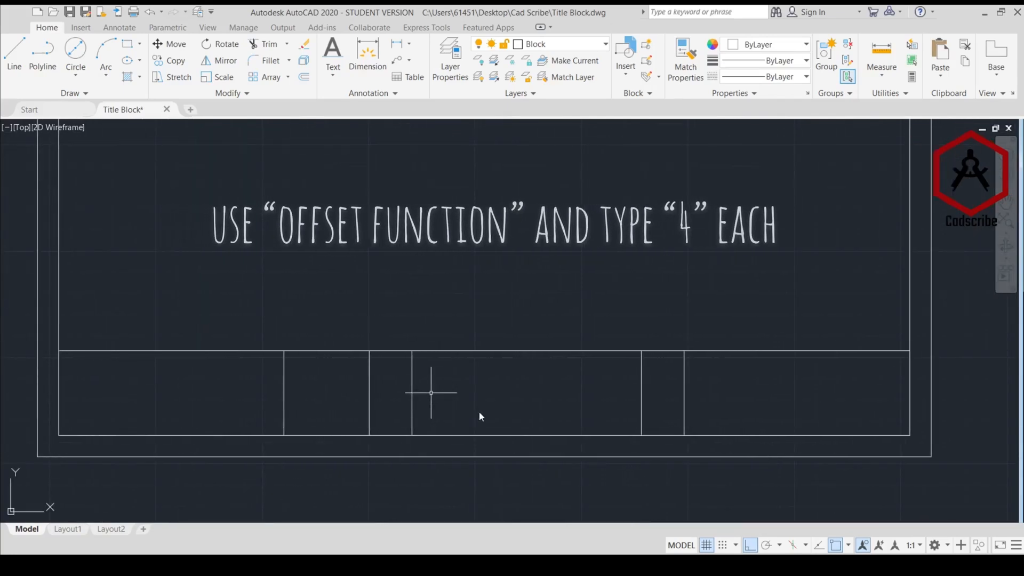
click(495, 351)
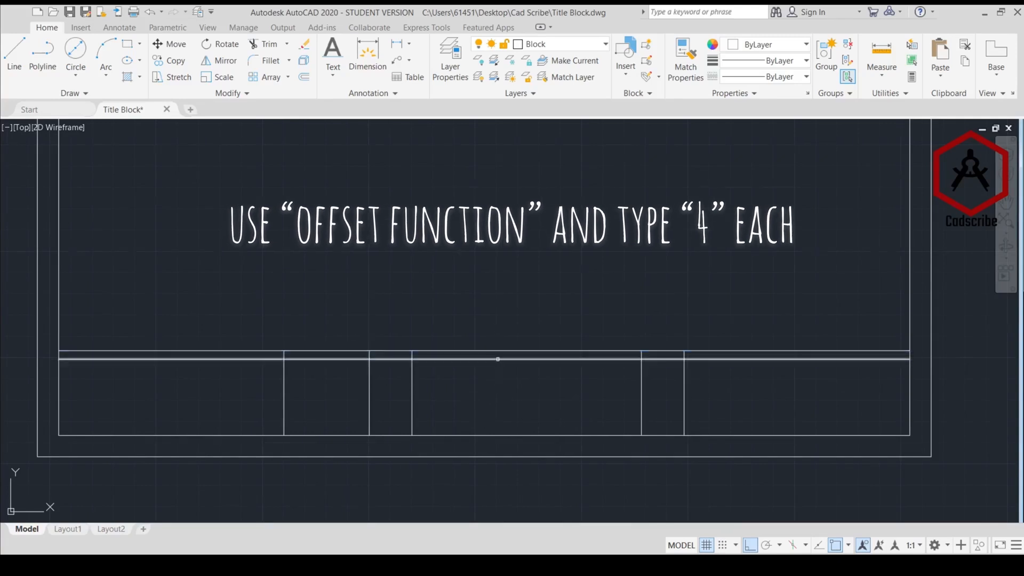
scroll(498, 365, up, 2)
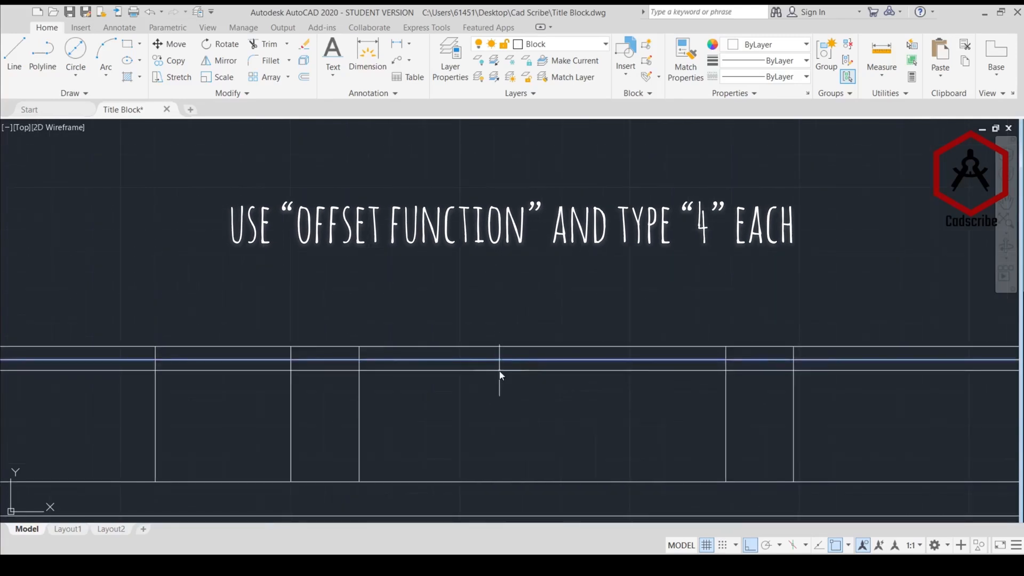
click(499, 375)
click(495, 374)
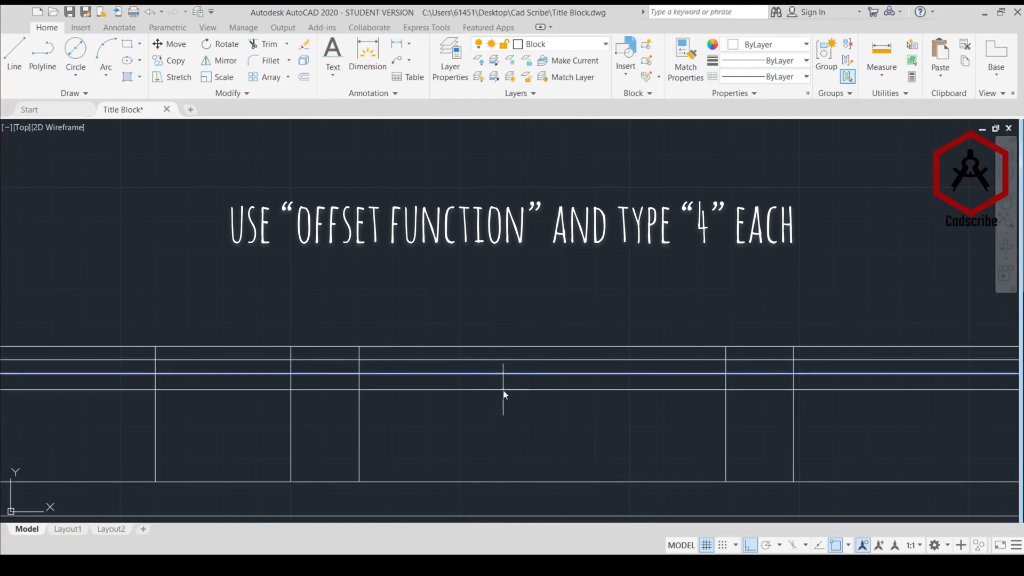
click(503, 394)
click(506, 388)
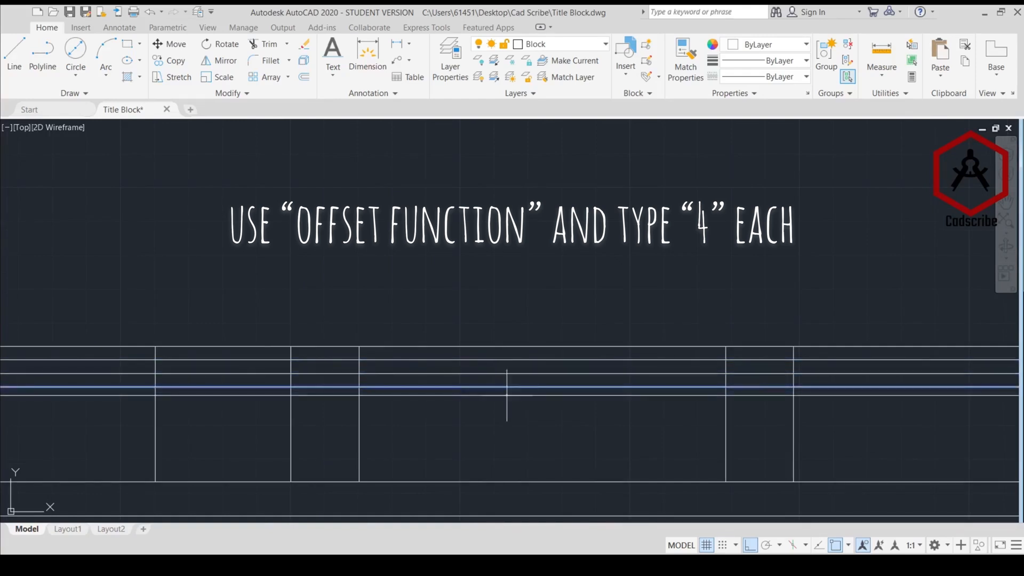
click(507, 398)
click(510, 400)
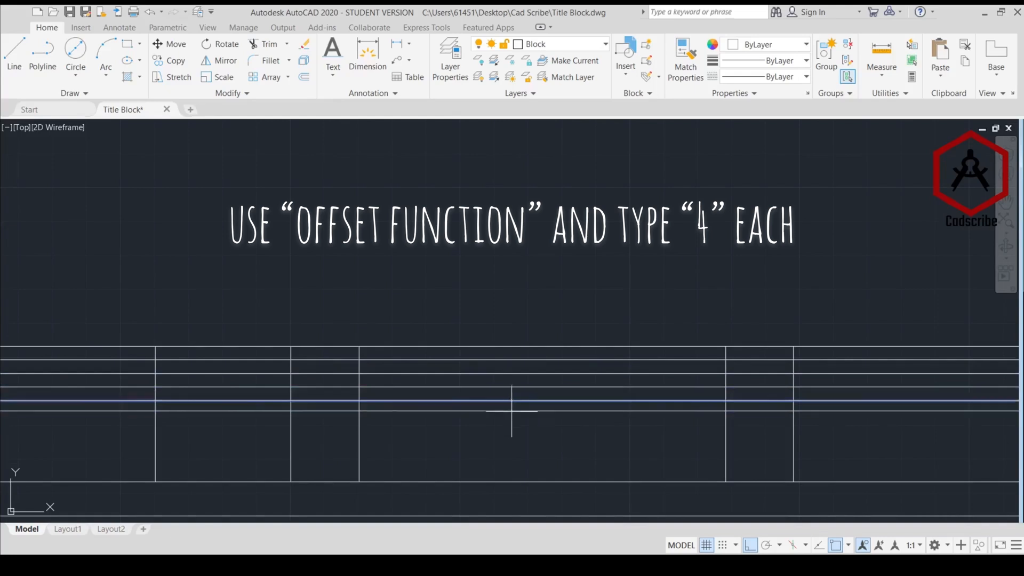
click(513, 418)
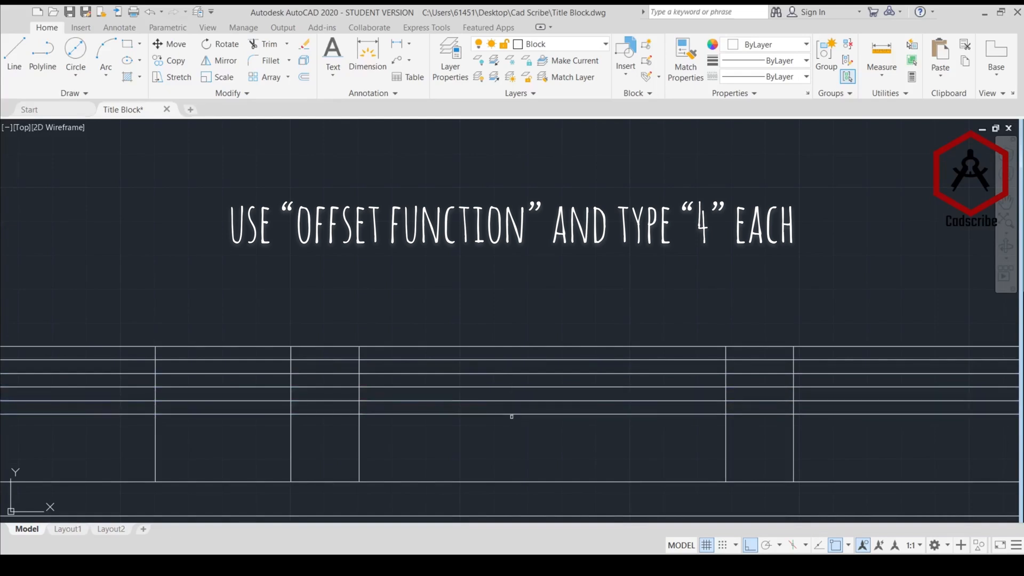
click(510, 414)
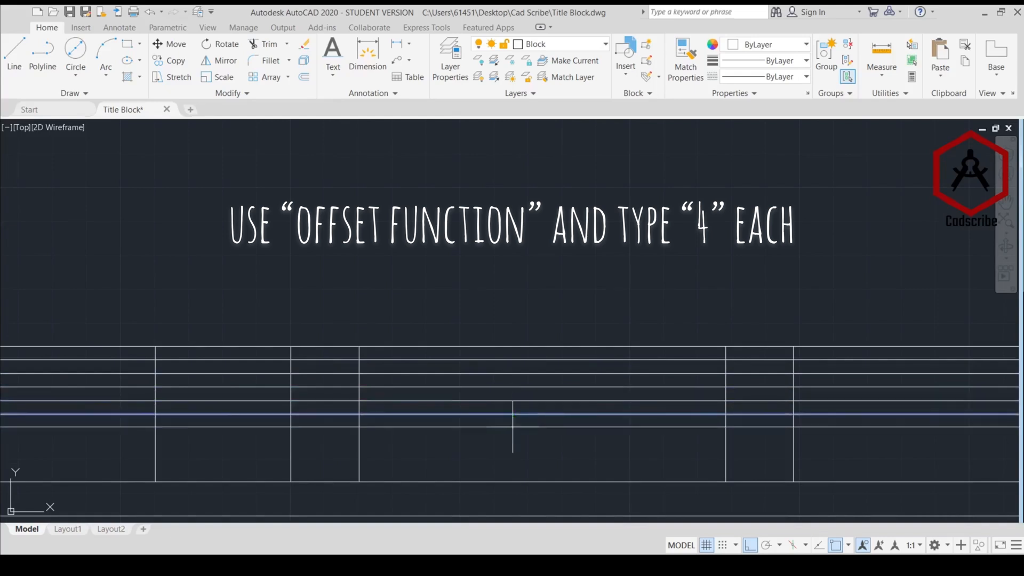
click(513, 430)
click(510, 428)
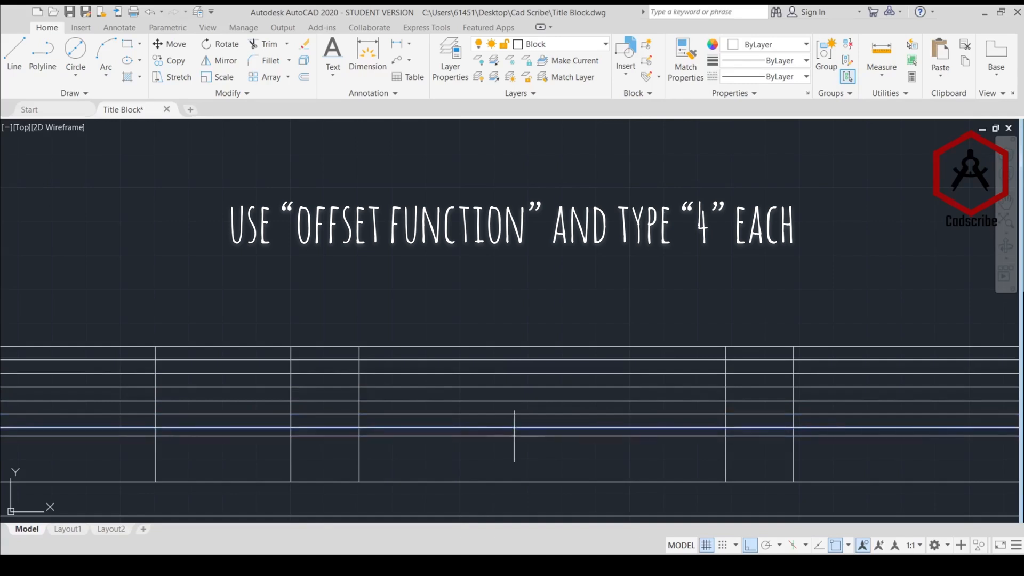
click(516, 442)
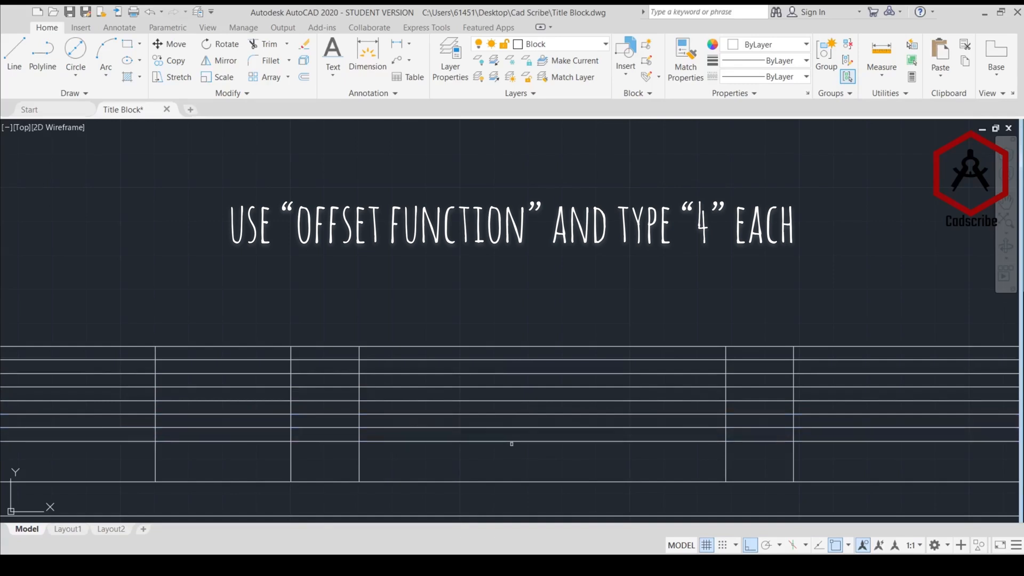
click(511, 442)
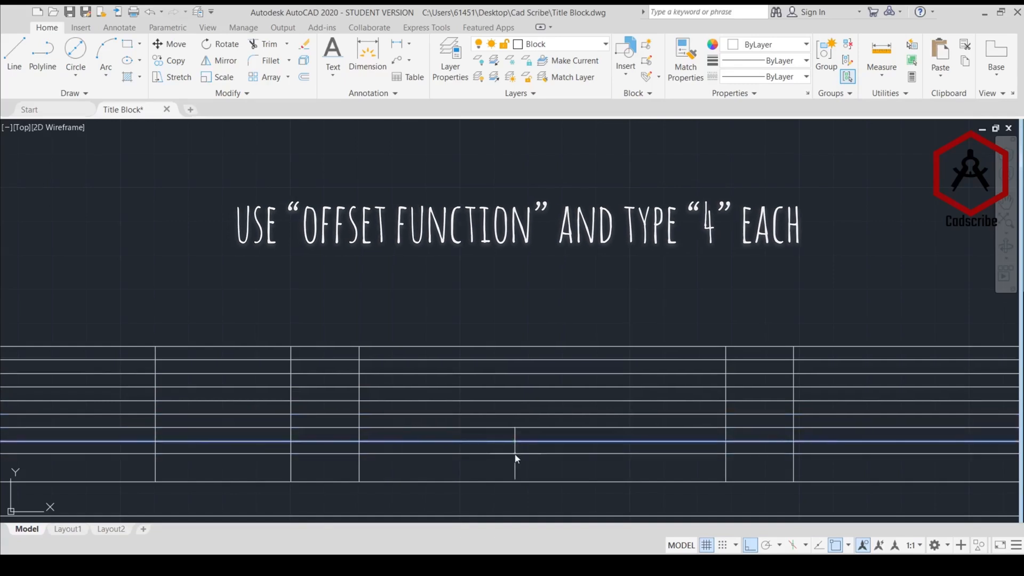
click(515, 458)
scroll(525, 439, down, 2)
click(518, 450)
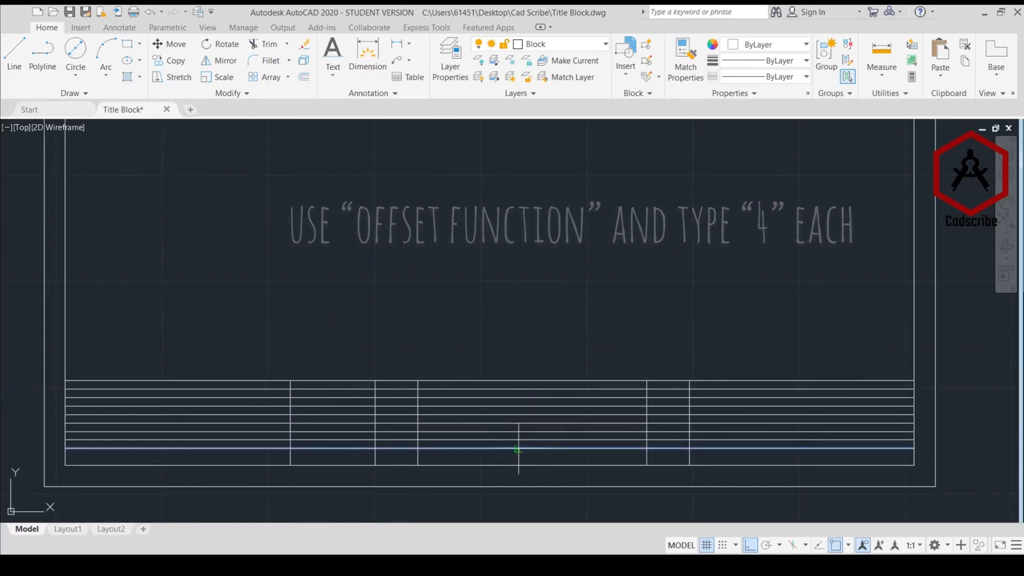
click(522, 462)
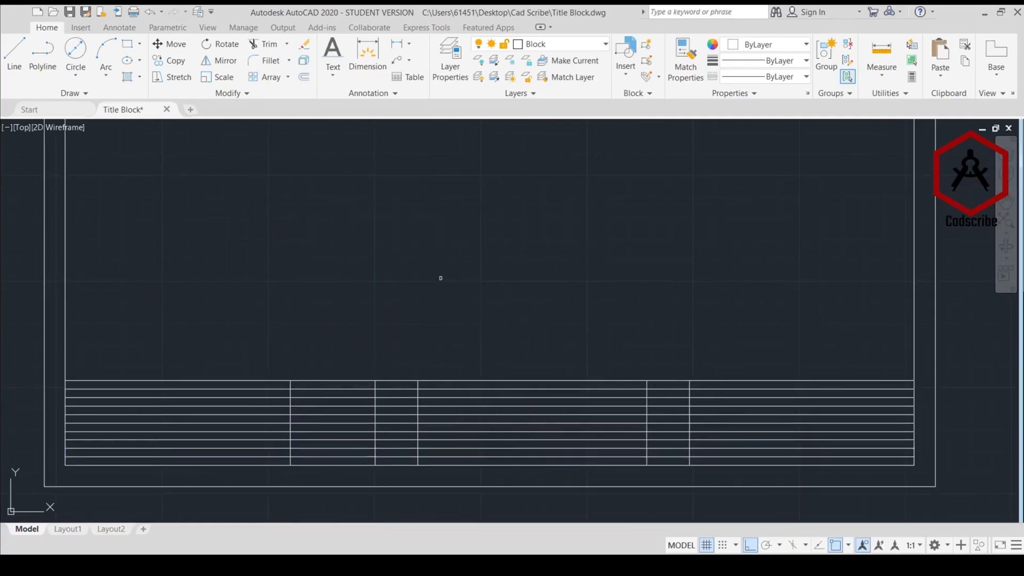
key(Escape)
Trim all the horizontal row lines out of the two leftmost boxes of the title block
scroll(262, 206, down, 2)
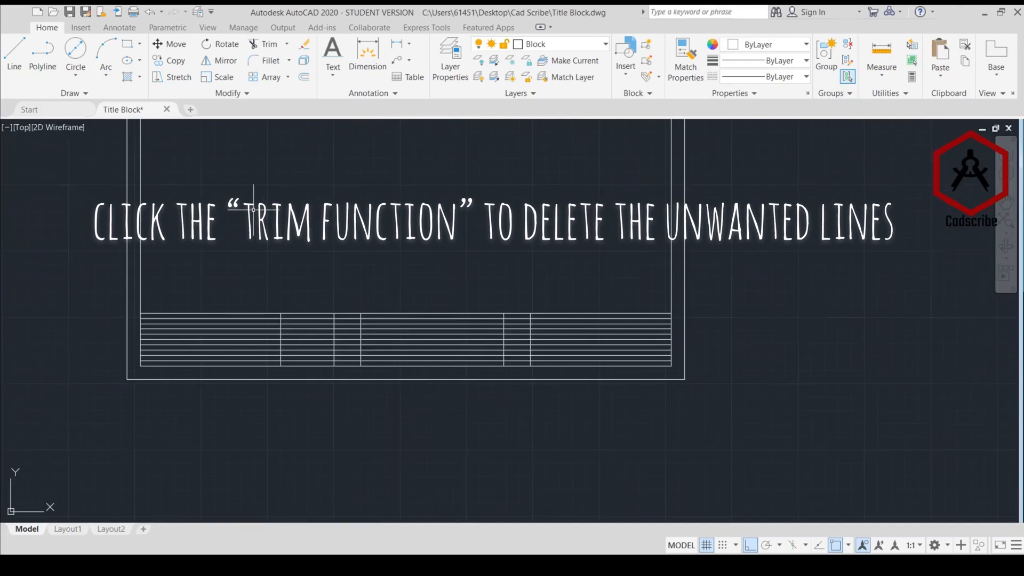
scroll(254, 209, up, 2)
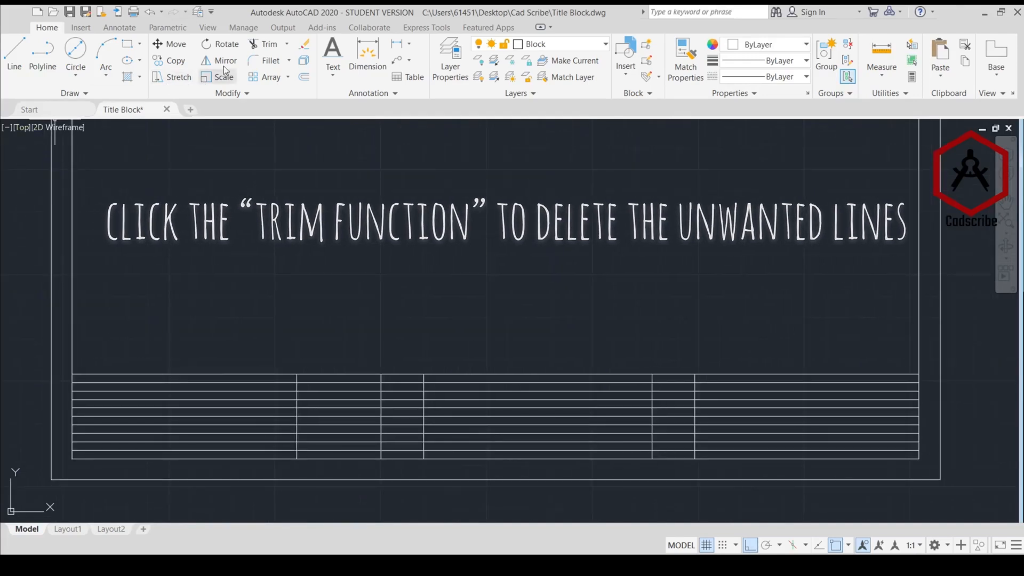
click(263, 44)
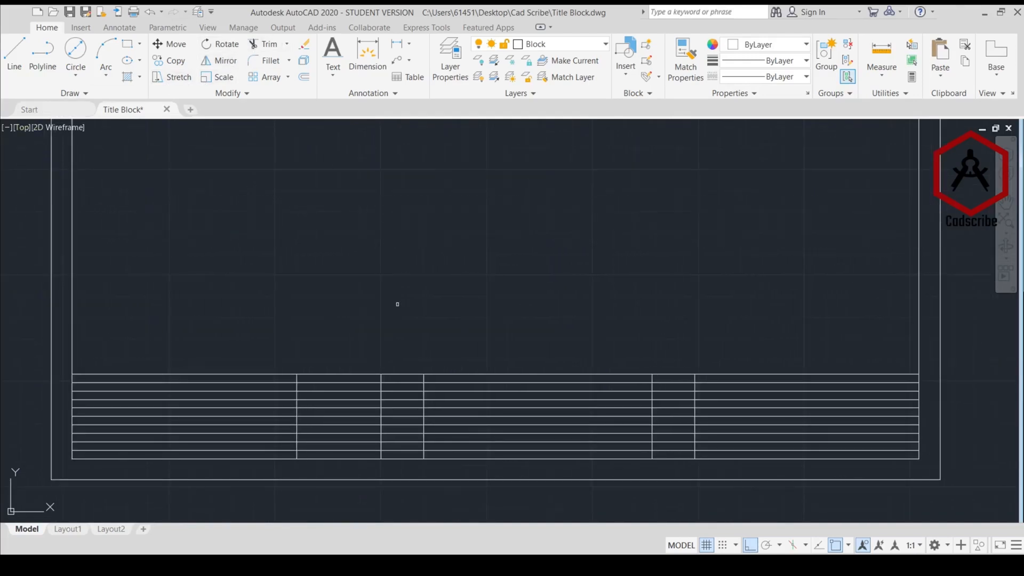
click(270, 382)
click(271, 391)
click(271, 400)
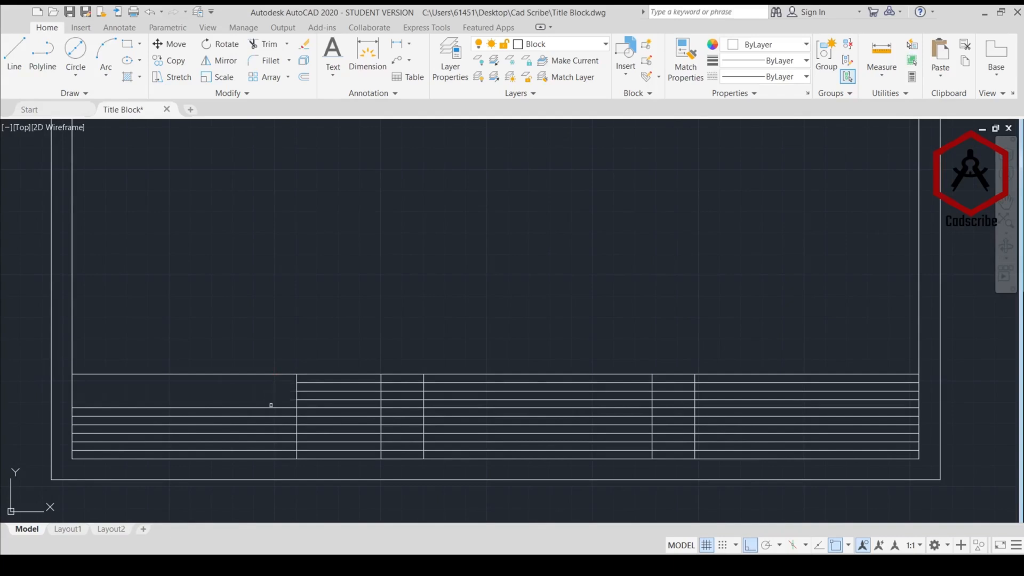
click(271, 408)
click(271, 417)
click(270, 424)
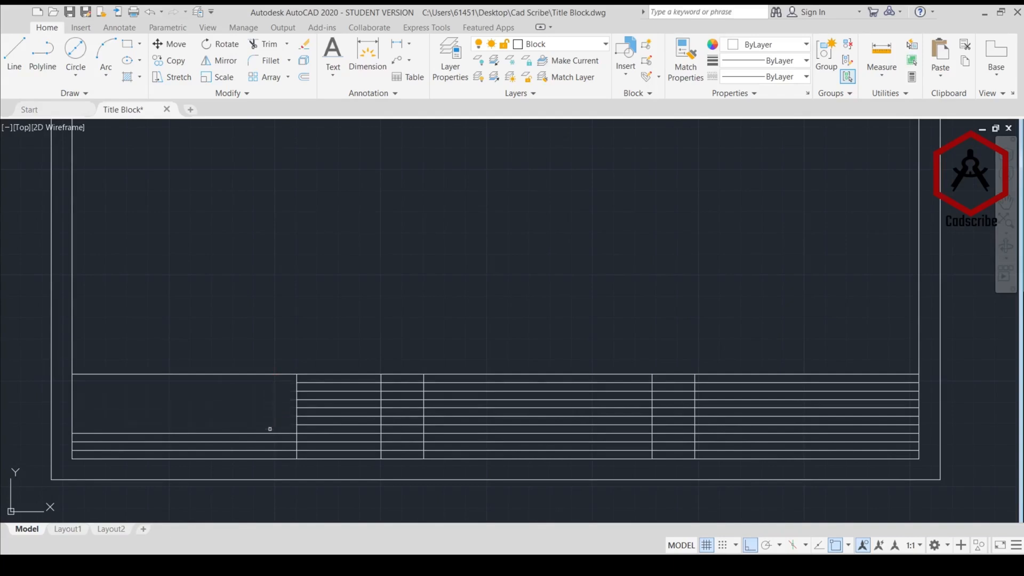
click(271, 434)
click(271, 441)
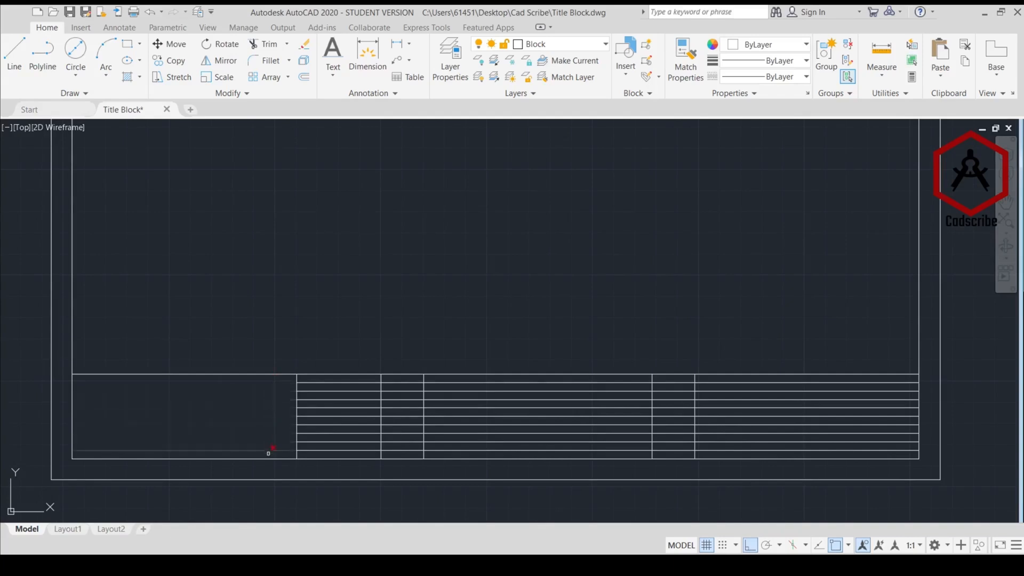
click(268, 451)
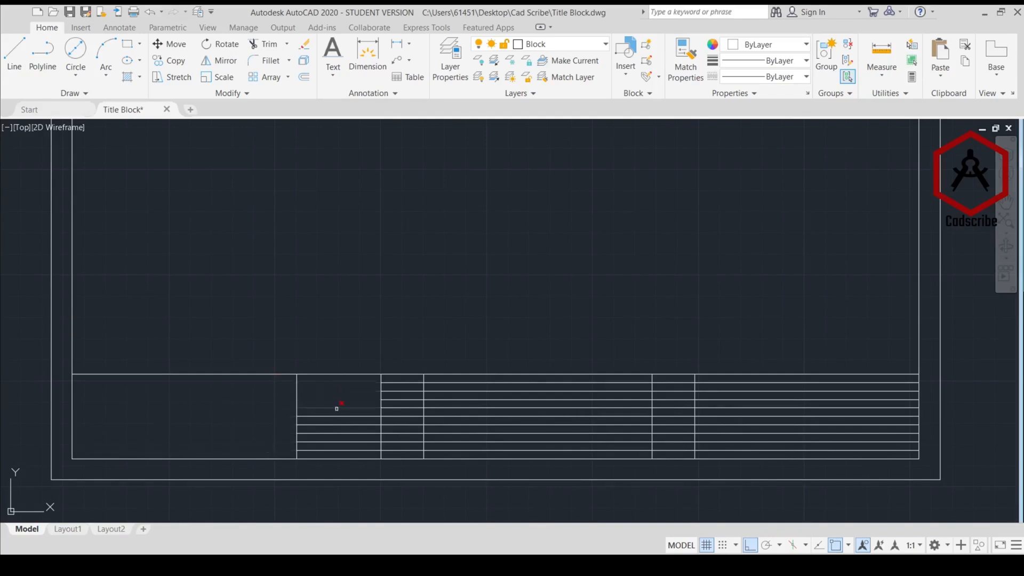
click(337, 427)
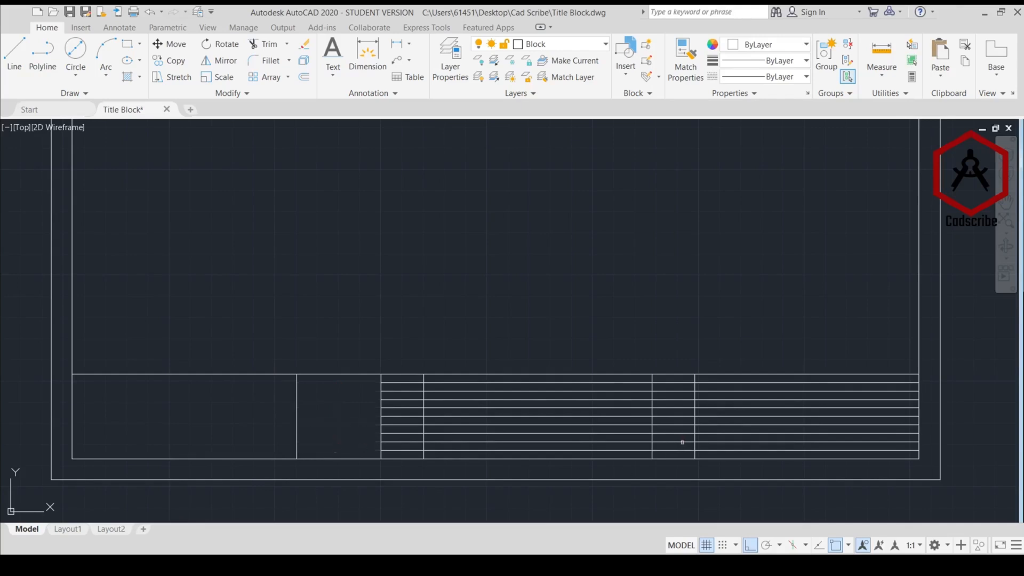
Trim all the horizontal row lines out of the rightmost box of the title block
click(725, 390)
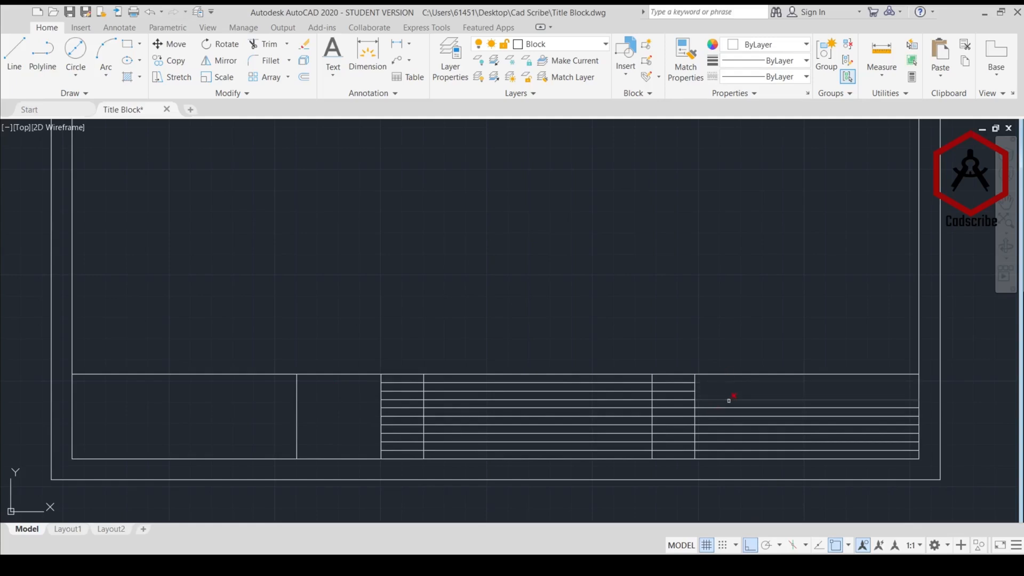
click(729, 407)
click(729, 416)
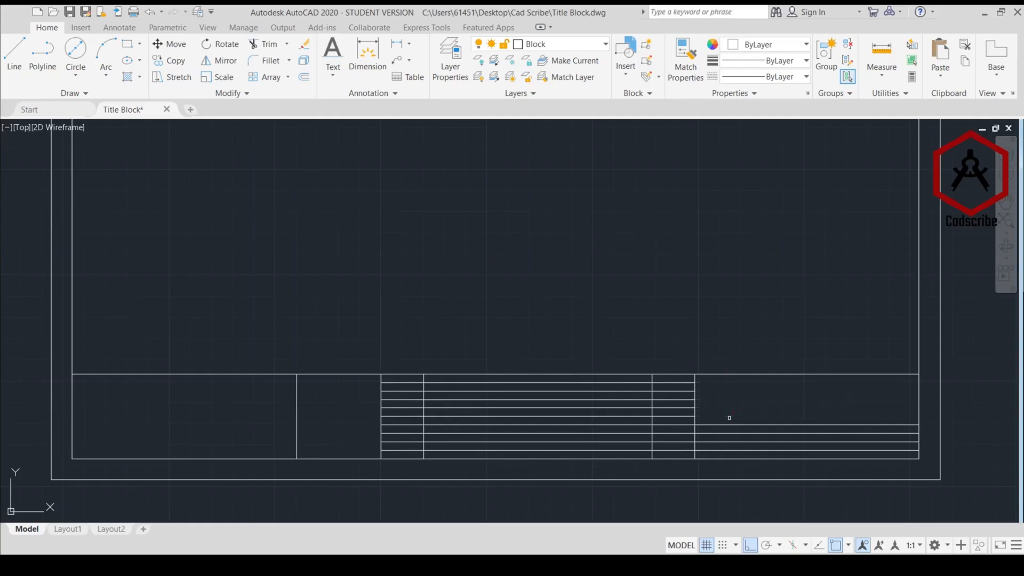
click(726, 424)
click(724, 434)
click(725, 442)
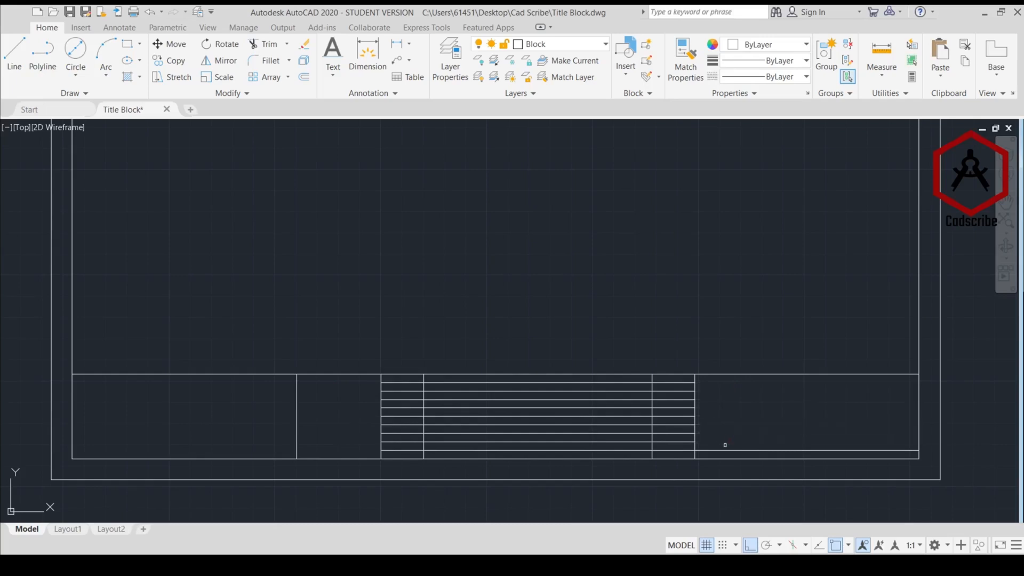
click(725, 451)
Offset the bottom line of the inner border upward by 12
scroll(309, 286, up, 5)
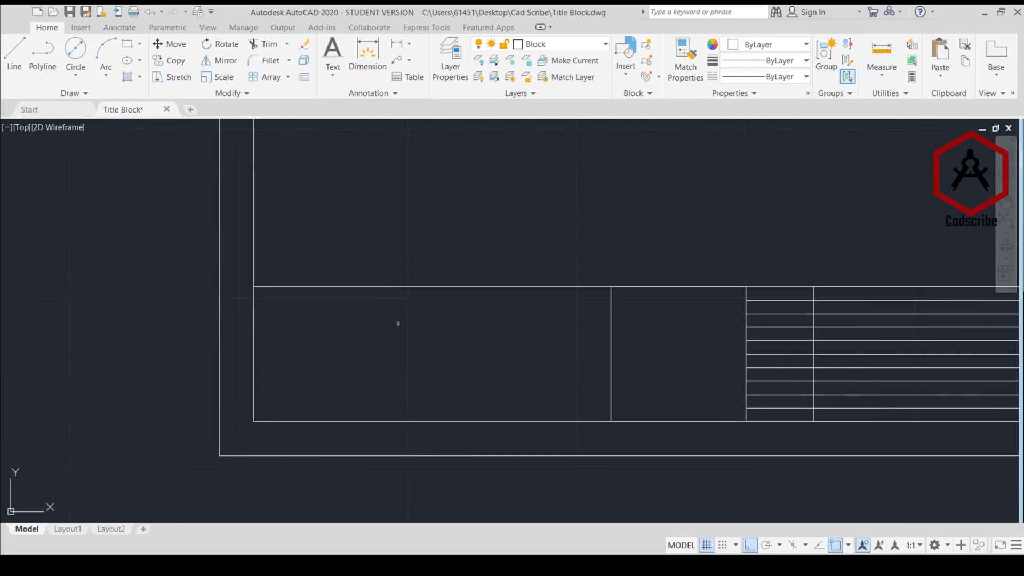
click(436, 422)
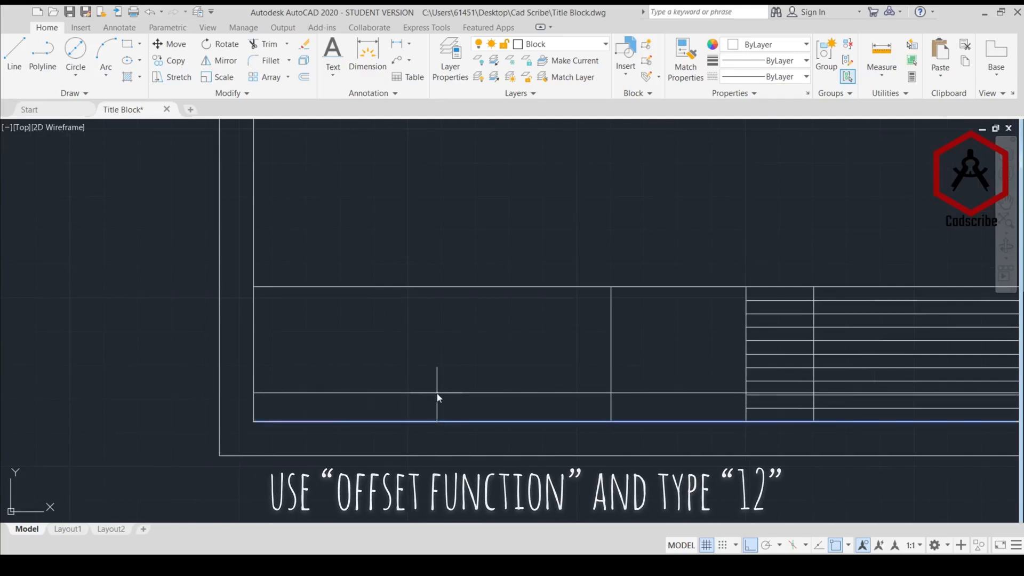
click(438, 396)
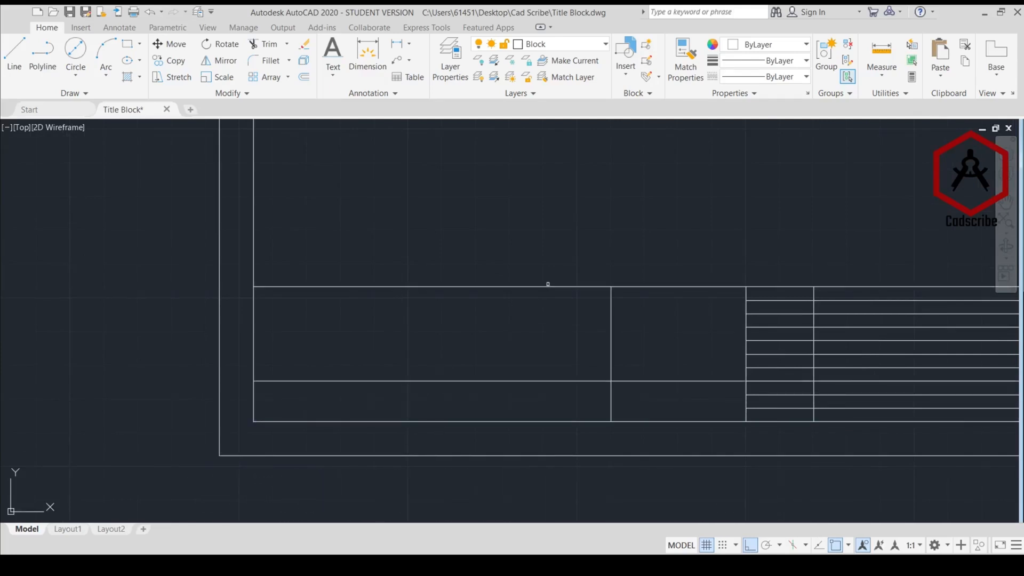
key(Escape)
scroll(667, 366, down, 4)
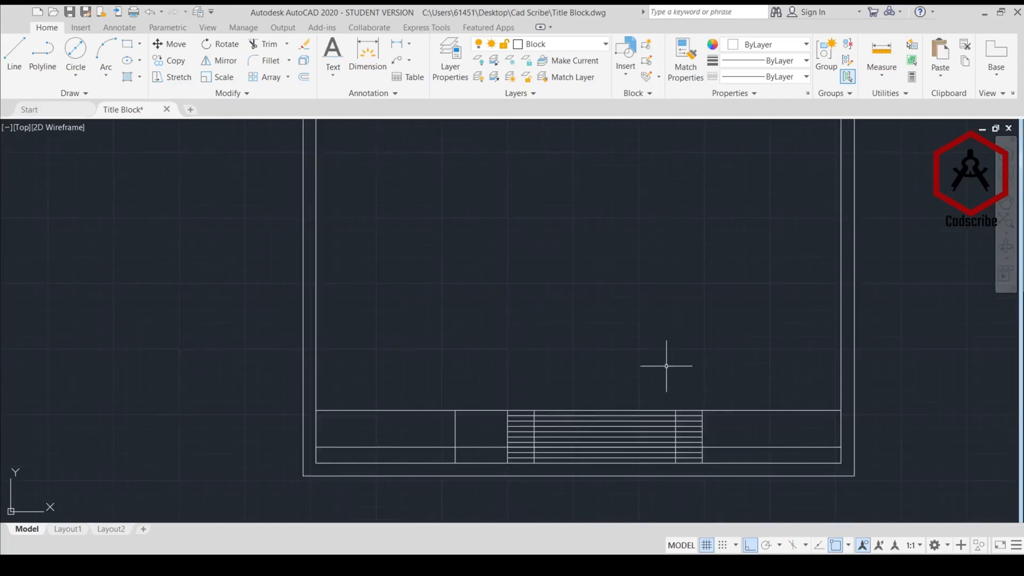
Trim the 12-unit offset line out of the second box and the rightmost box of the title block
scroll(370, 237, up, 2)
mouse_move(371, 238)
middle_down()
mouse_move(354, 122)
mouse_move(242, 64)
middle_up()
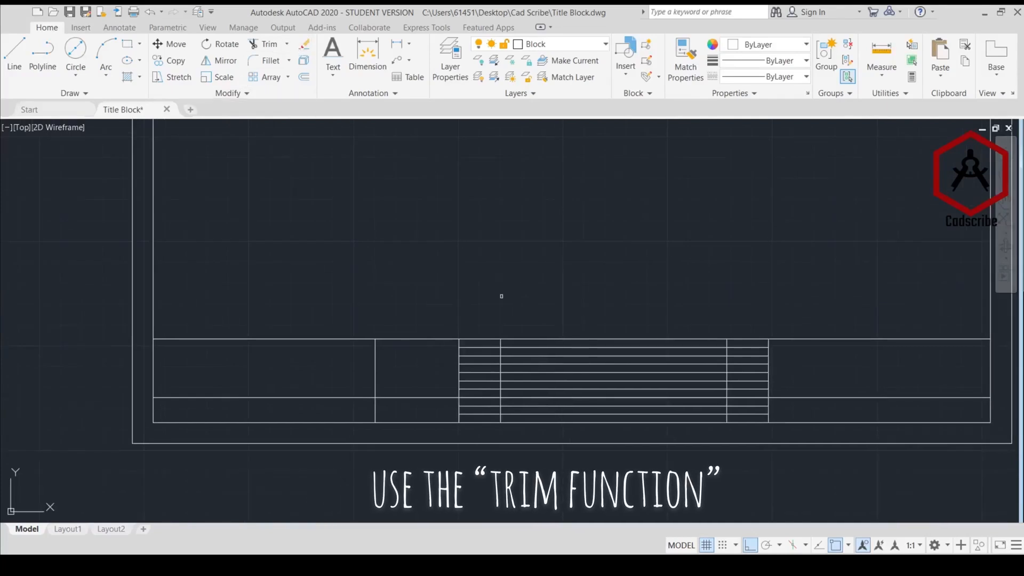
click(421, 398)
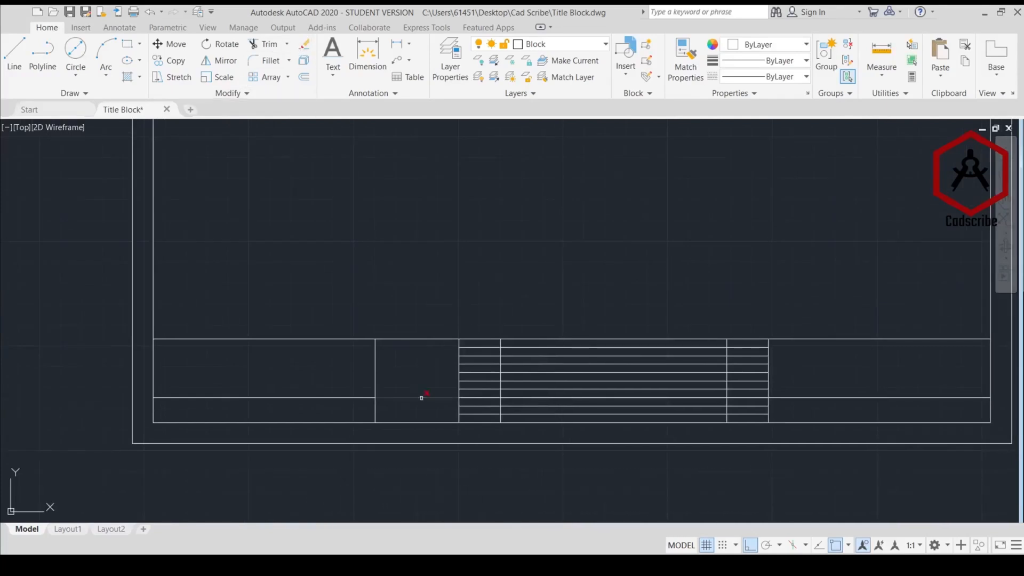
click(421, 398)
click(827, 398)
scroll(742, 225, down, 2)
mouse_move(704, 304)
middle_down()
mouse_move(642, 331)
mouse_move(651, 340)
mouse_move(770, 252)
middle_up()
scroll(704, 298, up, 2)
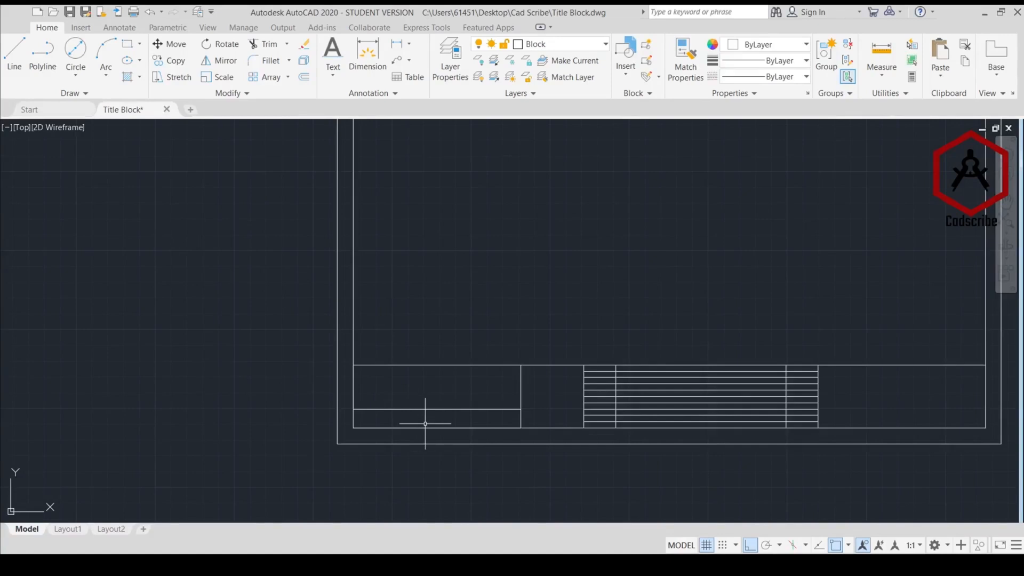
Offset the bottom line of the leftmost box upward by 4 twice, dividing its lower band into three equal rows
scroll(420, 420, up, 2)
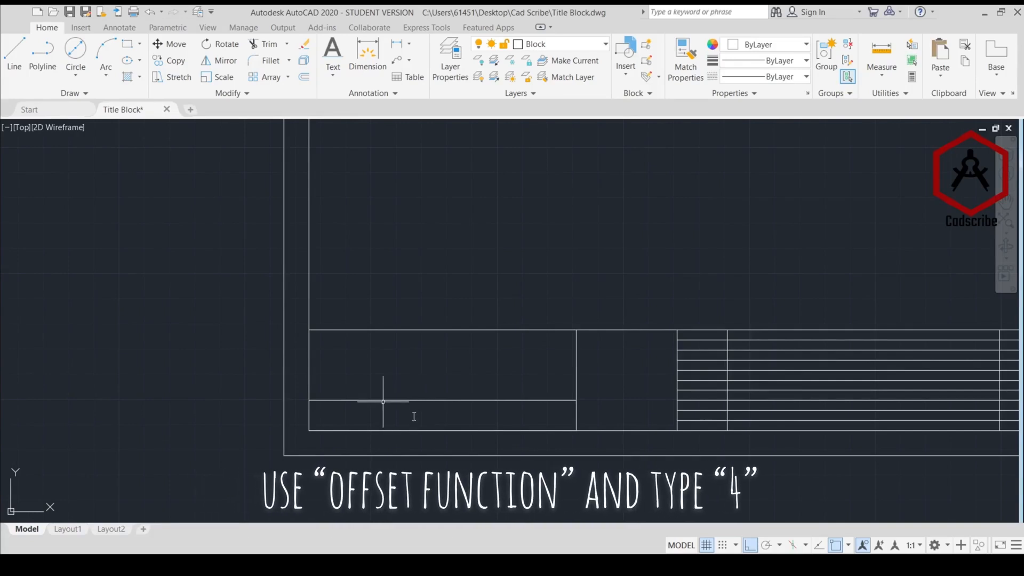
scroll(369, 427, up, 2)
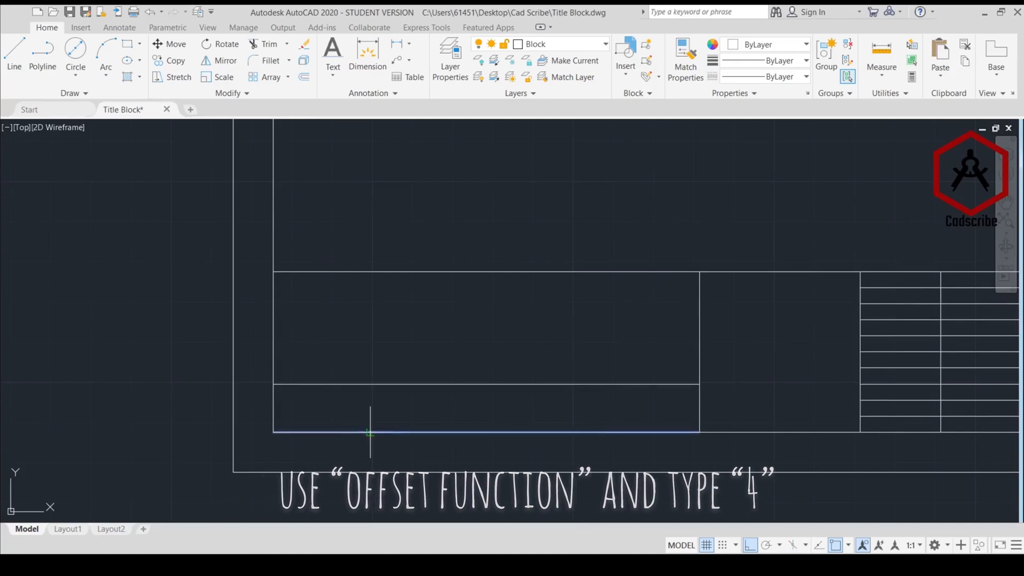
click(371, 431)
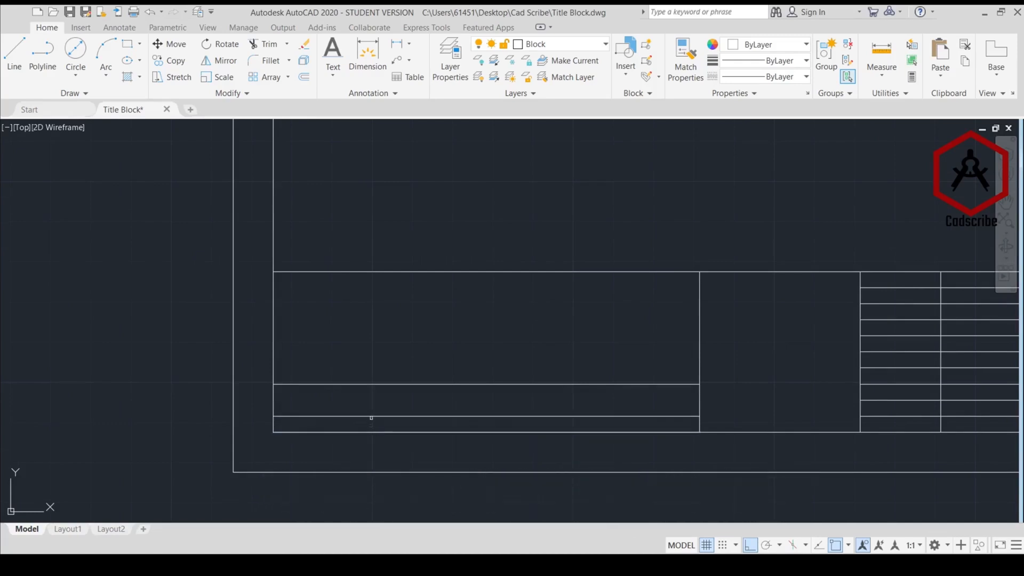
click(375, 416)
click(375, 400)
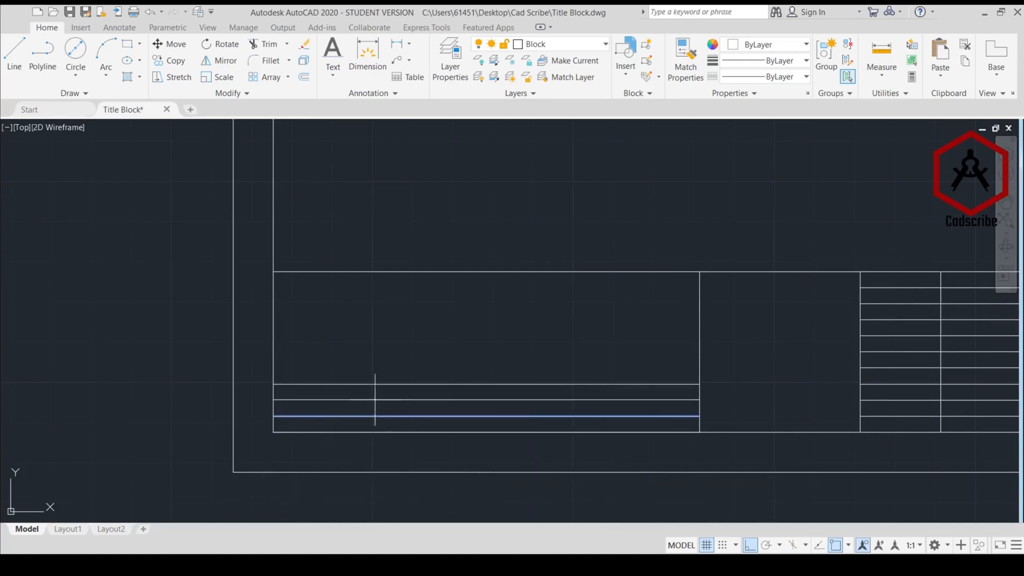
click(376, 405)
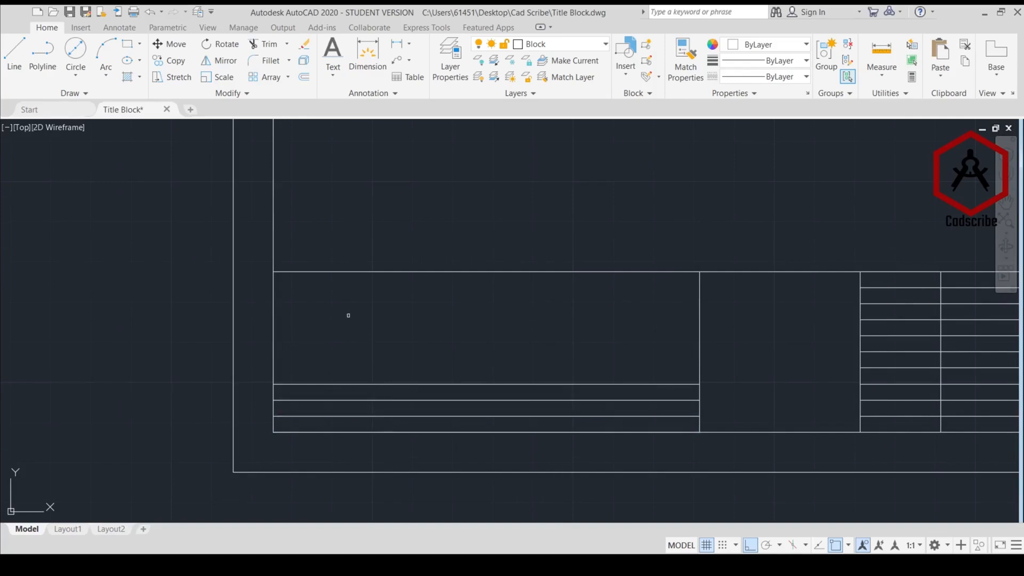
key(Escape)
Offset the left line of the inner border to the right by 25, and offset the resulting line another 25
click(330, 401)
text(25)
key(Return)
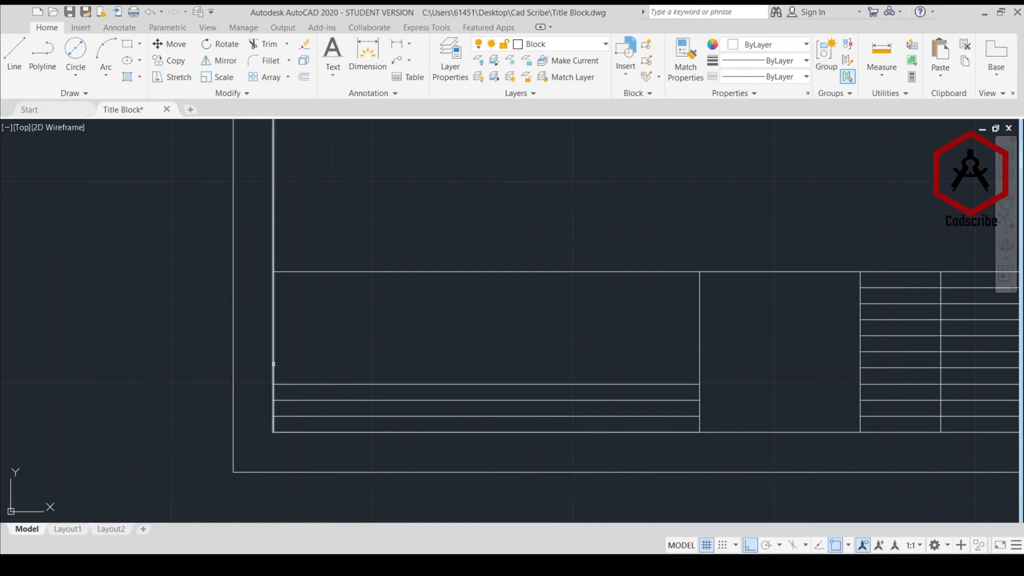
click(273, 364)
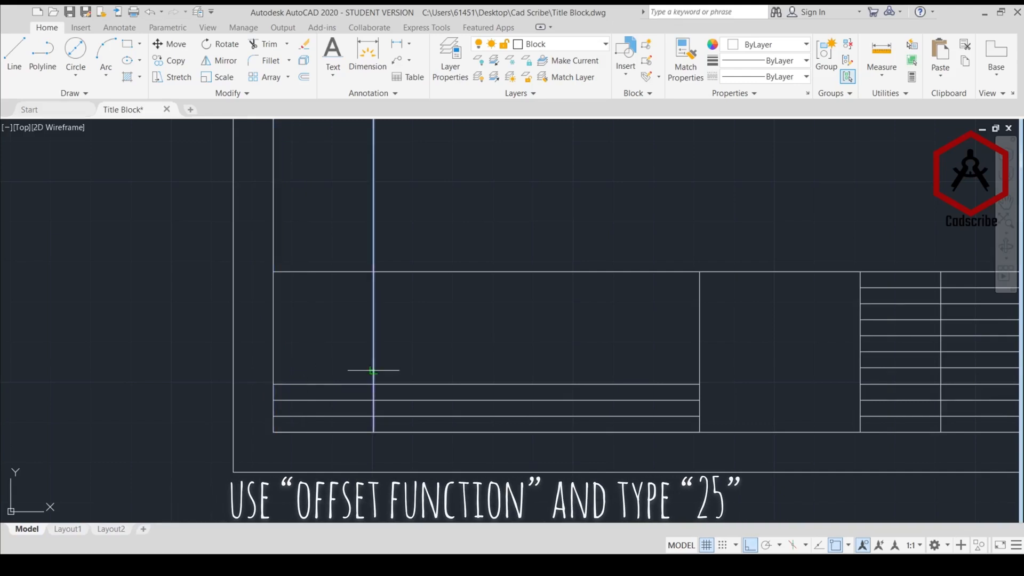
click(373, 371)
text(25)
key(Return)
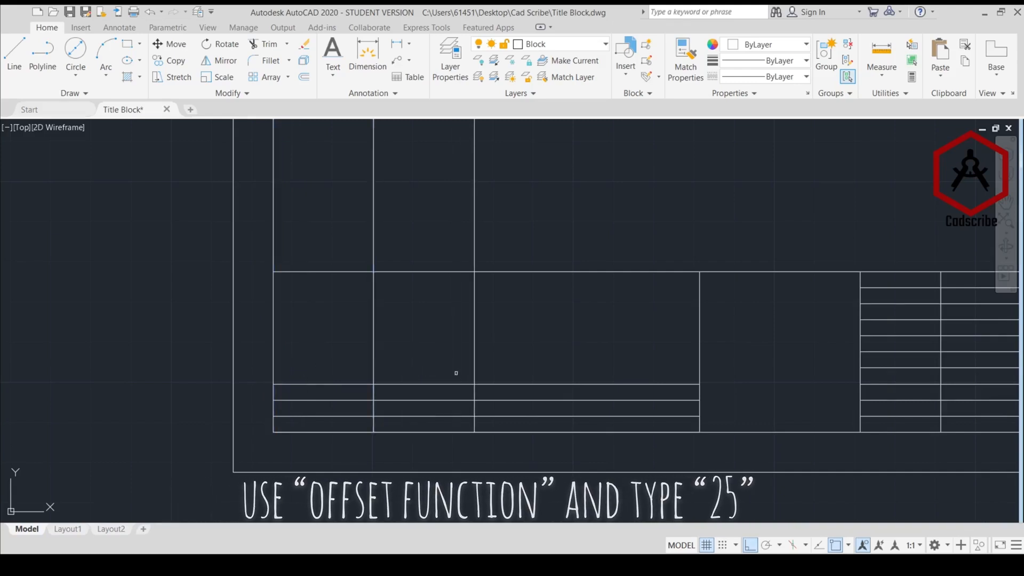
Offset the second new vertical line to the right, placing a third divider midway to the leftmost box's right edge
click(476, 372)
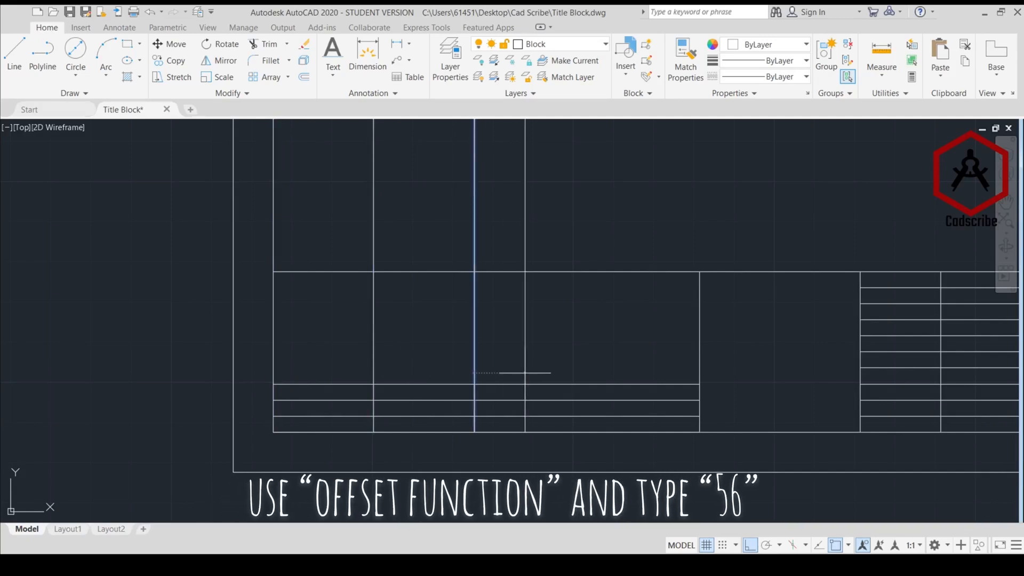
click(527, 373)
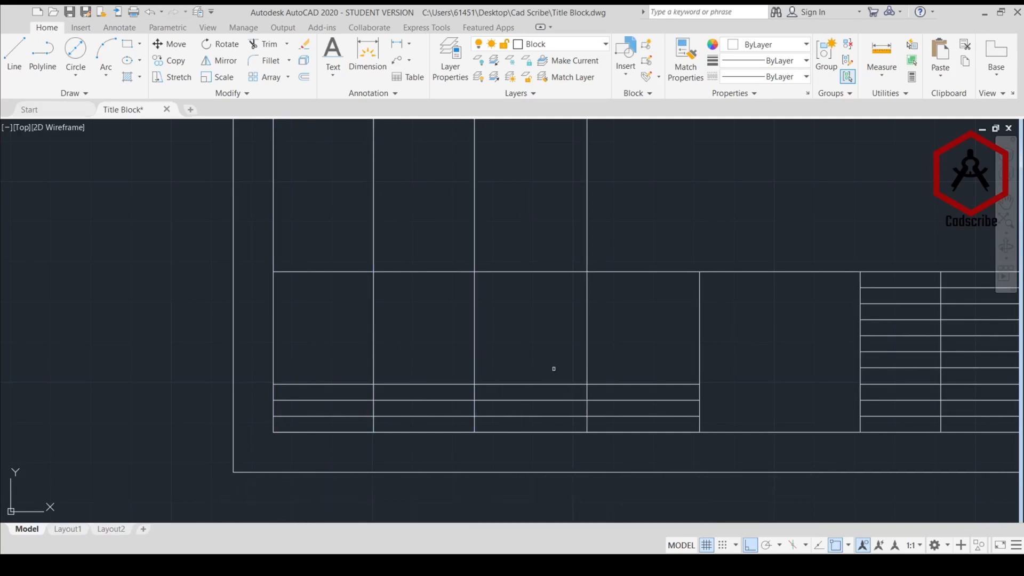
key(Escape)
Trim the three new vertical lines above the top line of the title block strip
middle_drag(510, 347, 468, 378)
scroll(468, 378, down, 2)
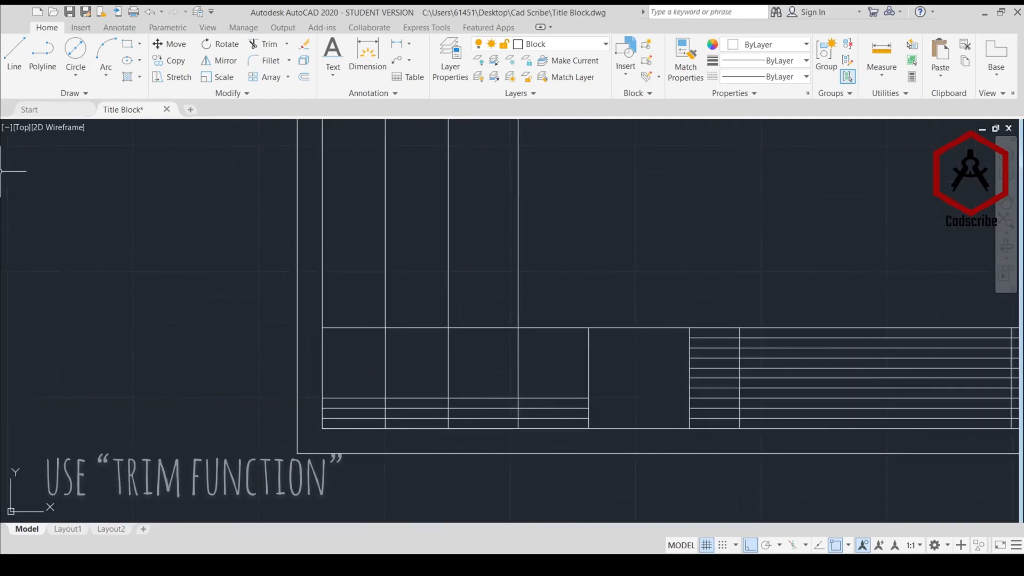
click(251, 45)
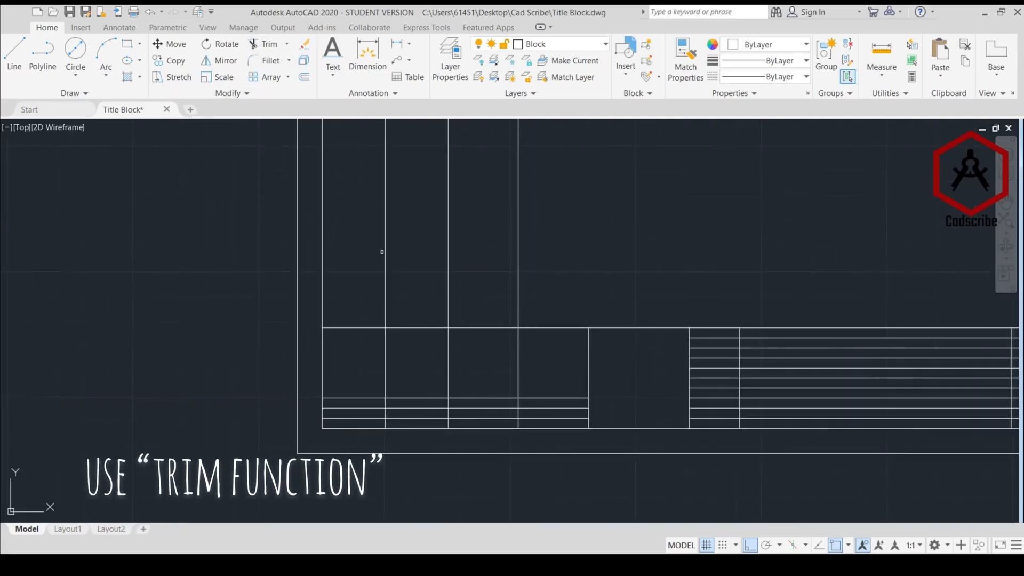
click(384, 238)
click(447, 246)
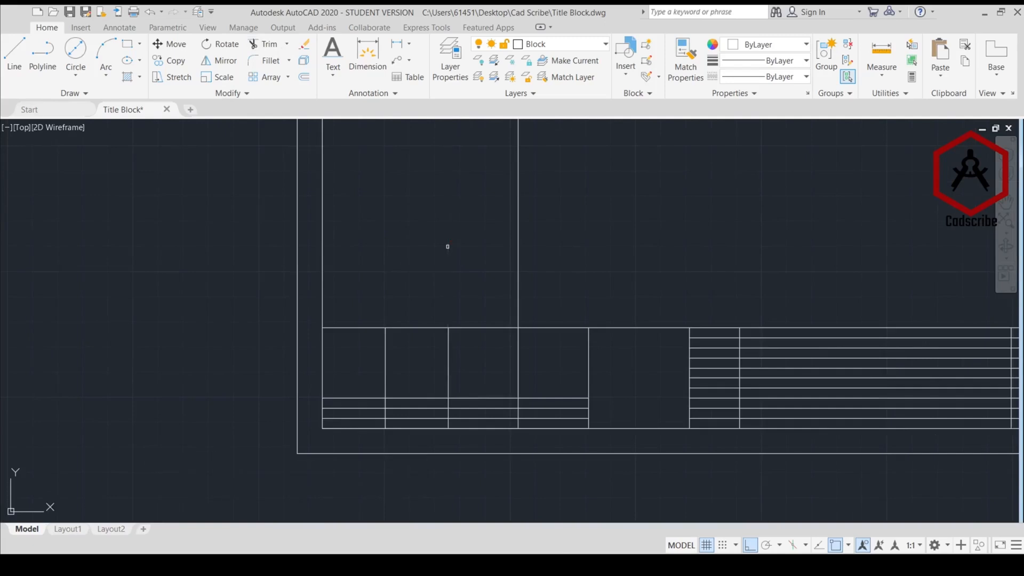
click(519, 246)
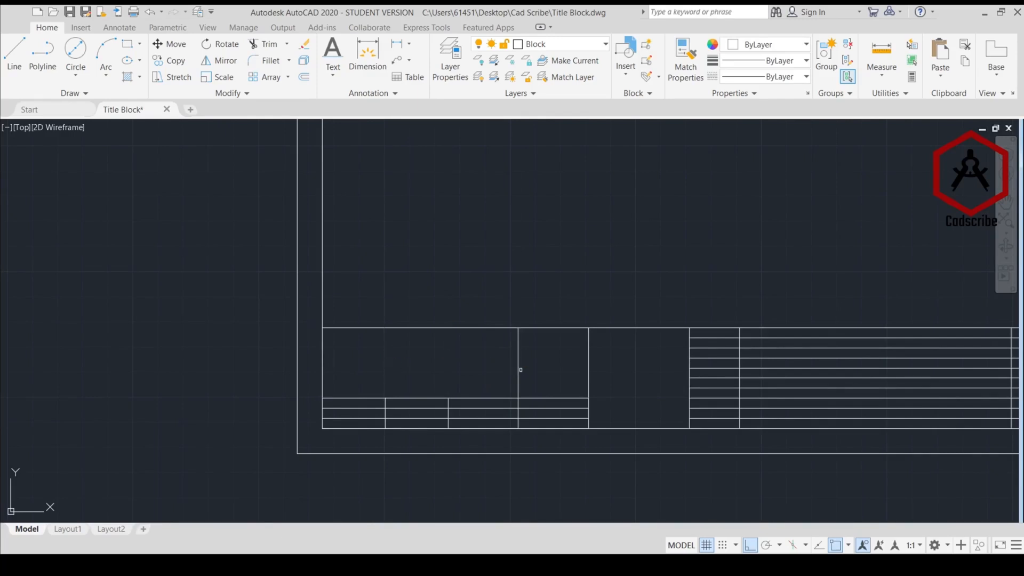
Trim the new dividers out of the area above the three short rows, and cut the third divider back to the lowest row
click(518, 369)
scroll(520, 402, up, 4)
scroll(520, 402, up, 2)
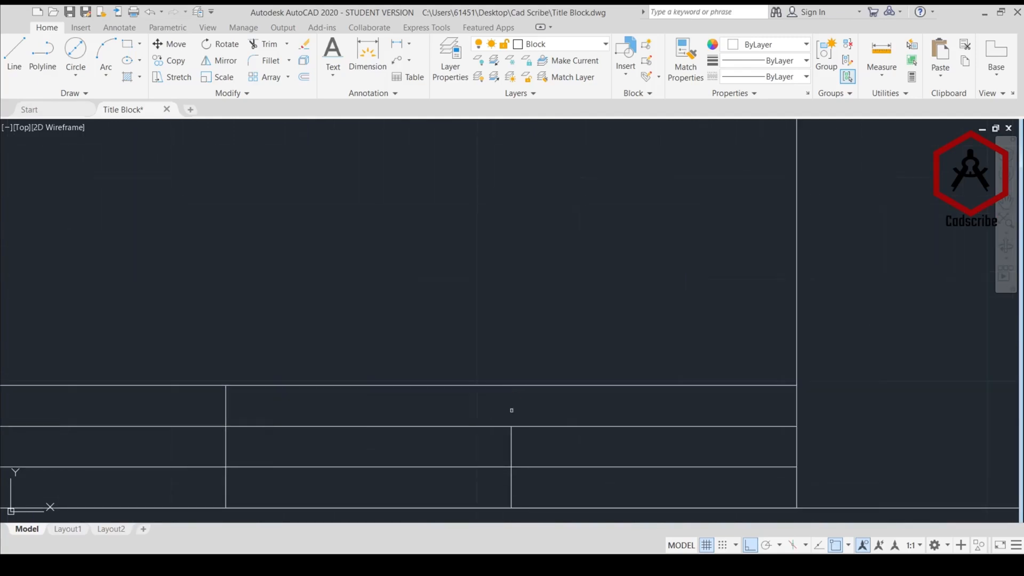
scroll(510, 447, down, 2)
mouse_move(517, 368)
middle_down()
mouse_move(539, 304)
mouse_move(597, 339)
middle_up()
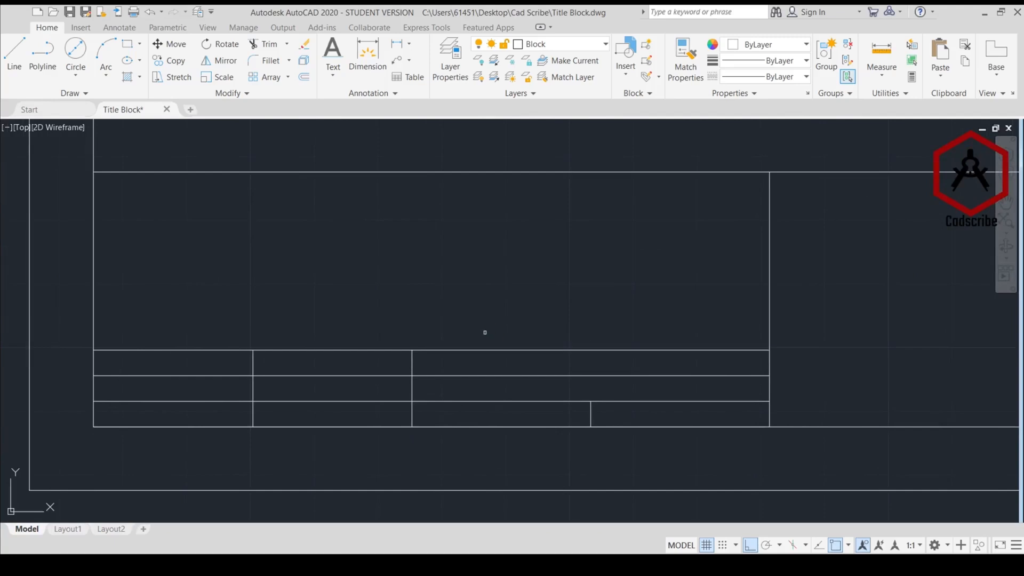
Offset the top line of the title block strip downward by 8
scroll(434, 281, down, 2)
middle_drag(434, 281, 468, 339)
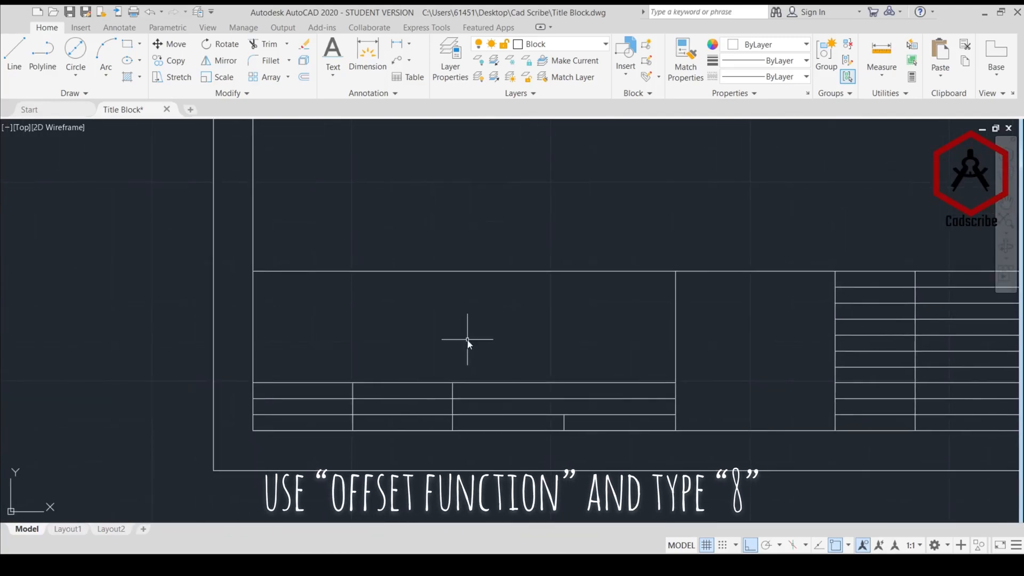
key(Return)
text(8)
key(Return)
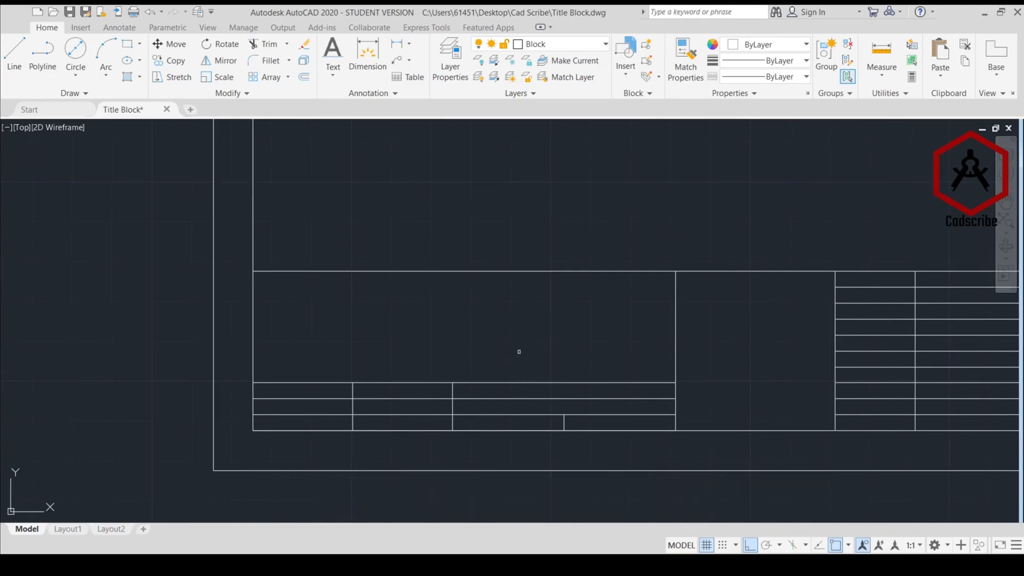
click(504, 271)
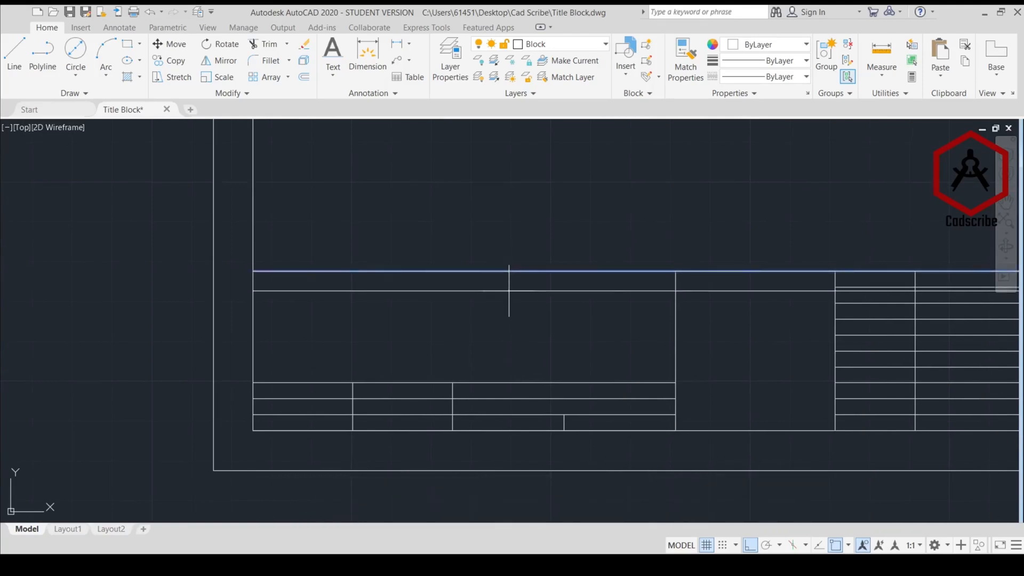
click(509, 296)
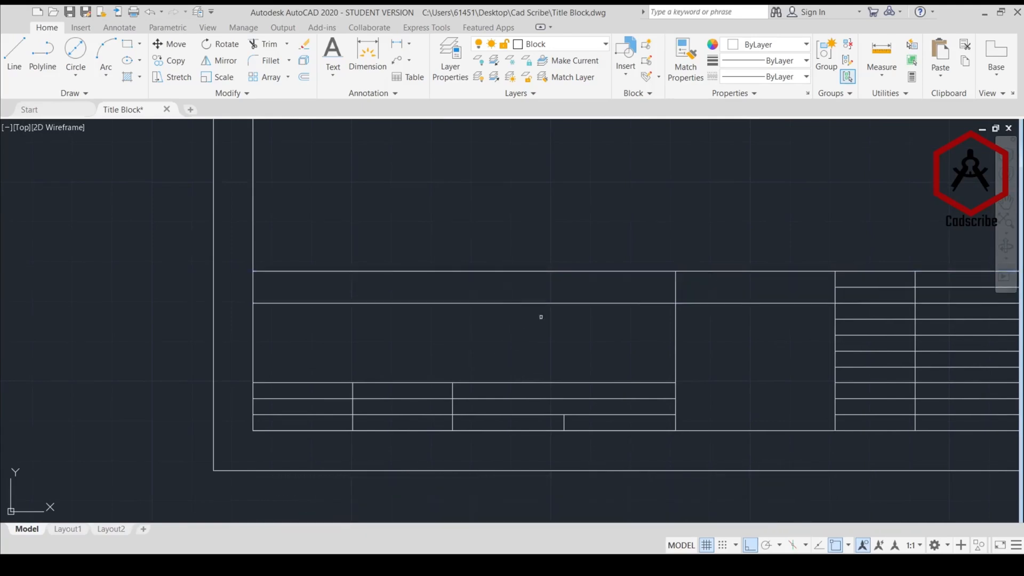
Trim the 8-unit offset line out of the second box and the rightmost box of the title block
scroll(597, 323, down, 2)
middle_drag(597, 325, 263, 335)
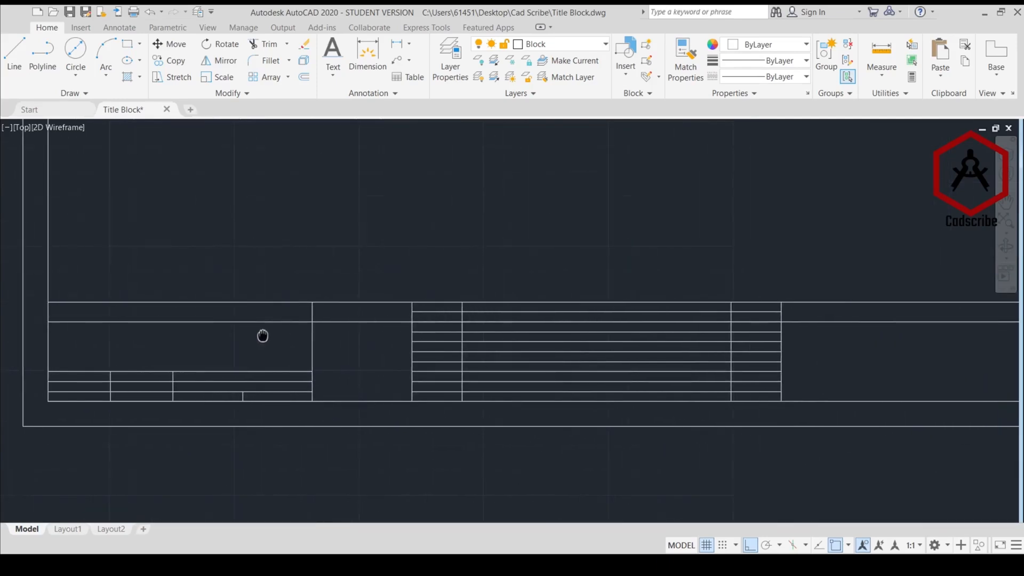
click(267, 47)
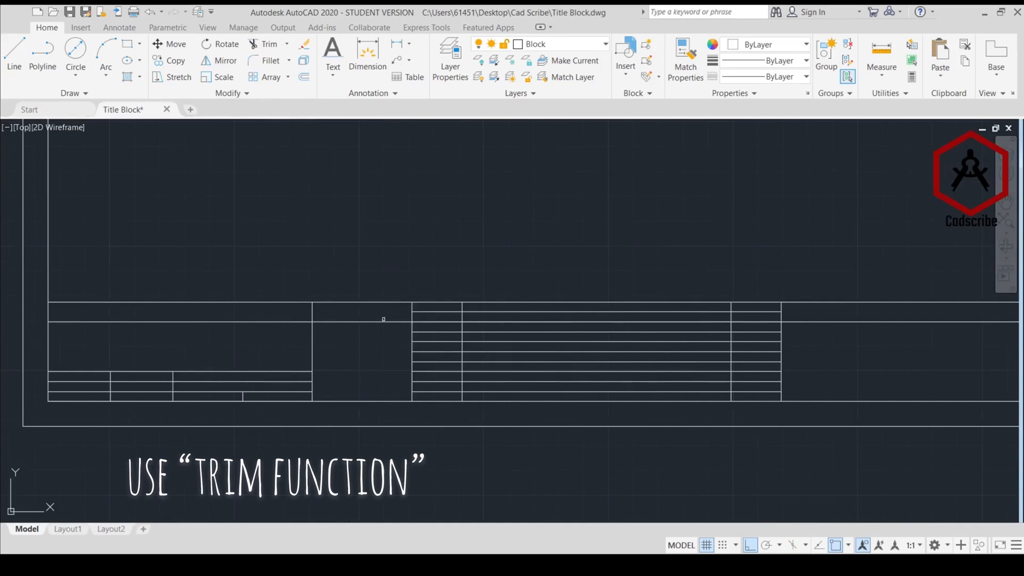
click(837, 321)
scroll(774, 320, down, 2)
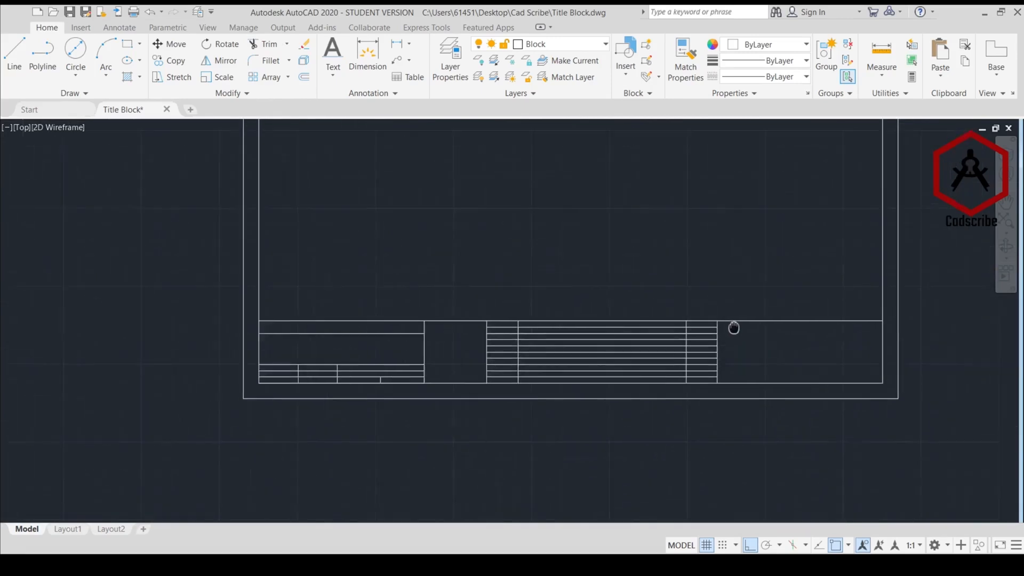
middle_drag(734, 327, 815, 336)
scroll(338, 336, up, 2)
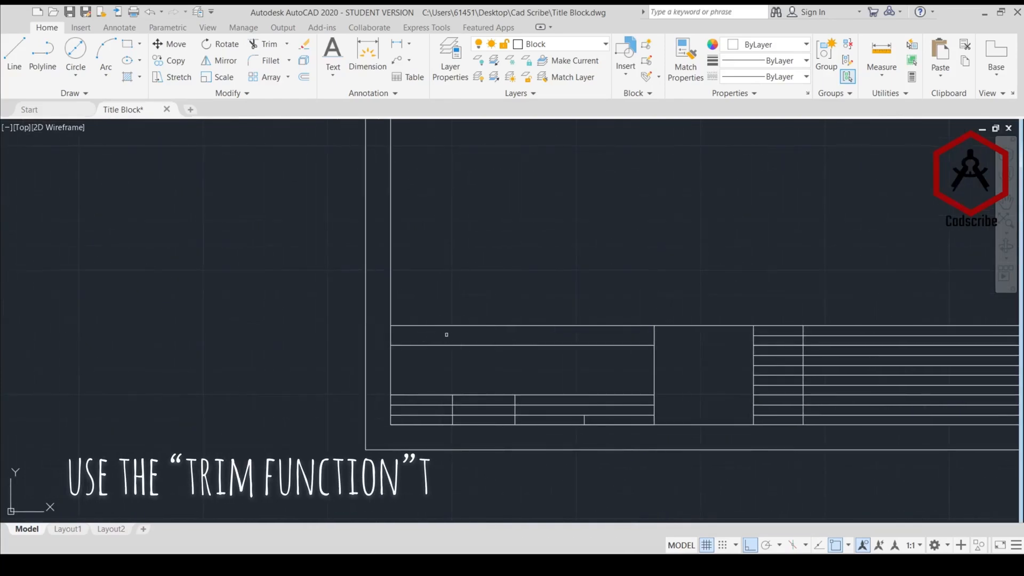
middle_drag(448, 338, 508, 343)
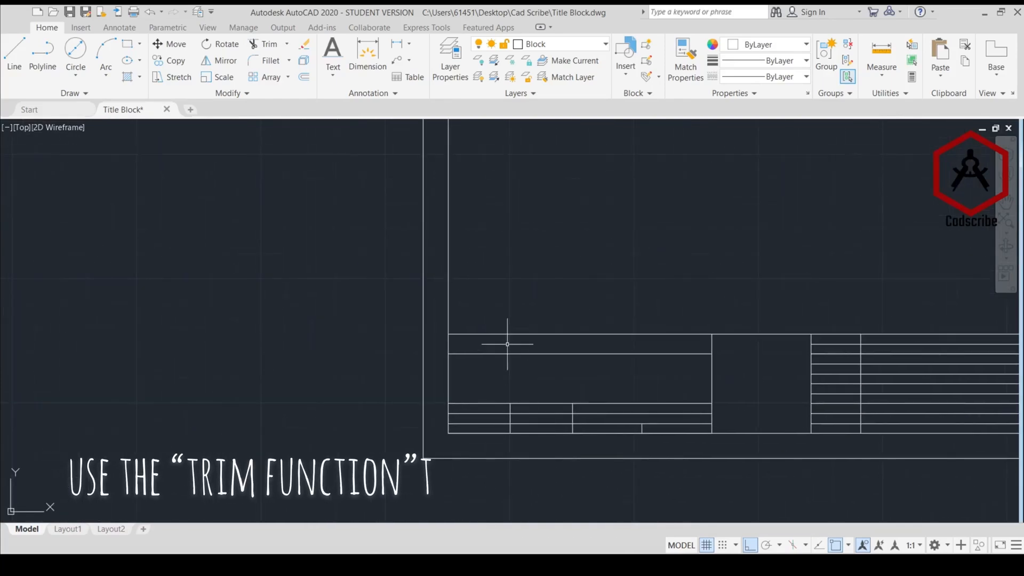
Trim both inner row lines out of the first two small cells at the base of the first title block box
scroll(537, 332, up, 2)
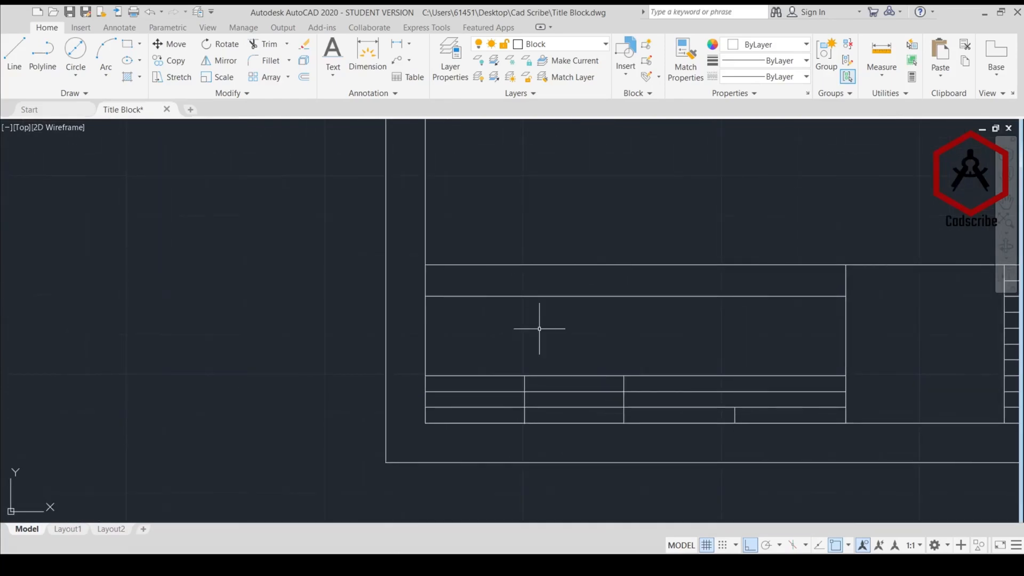
click(265, 44)
click(493, 393)
click(495, 407)
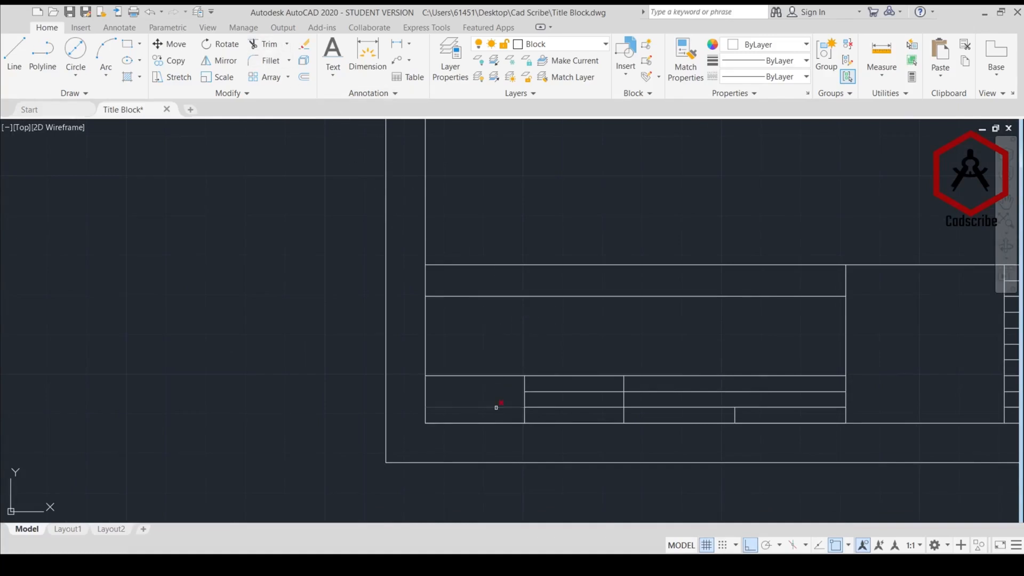
click(541, 407)
click(549, 392)
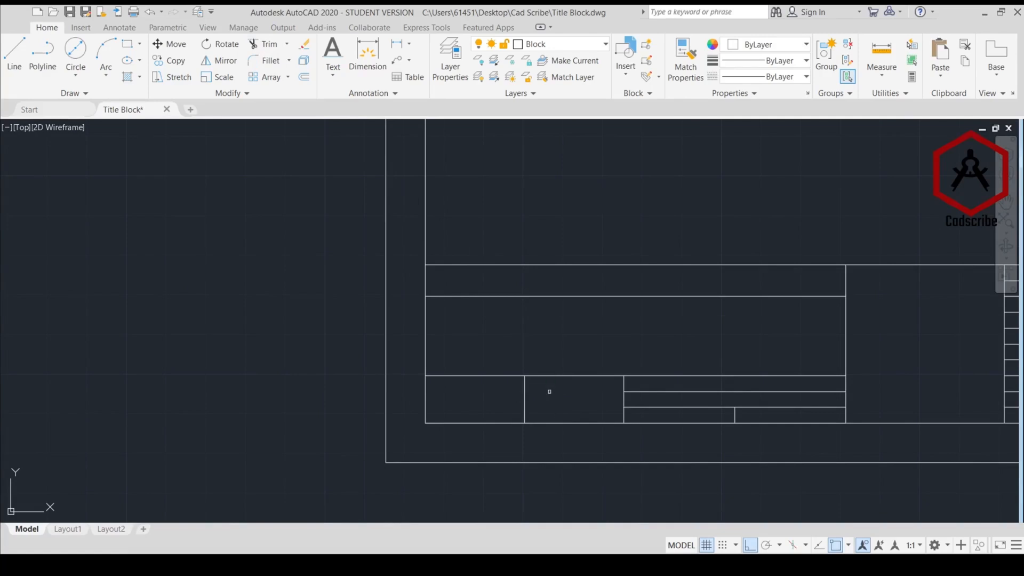
key(Escape)
Make the Details layer current and place the single-line text "Cad Scribe" in the top row of the first title block box
middle_drag(539, 307, 584, 337)
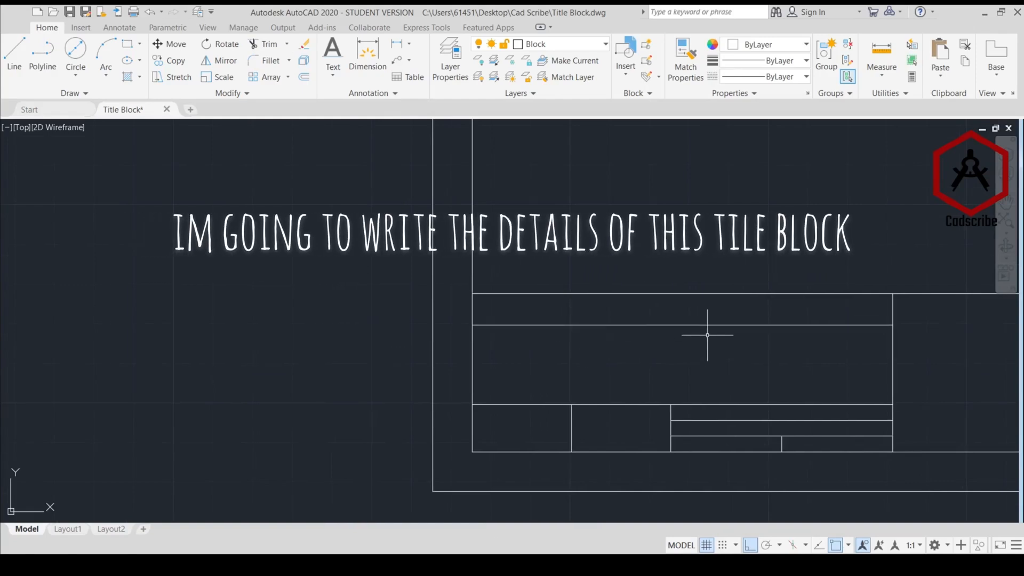
scroll(693, 370, down, 2)
middle_drag(693, 370, 192, 369)
scroll(267, 396, down, 3)
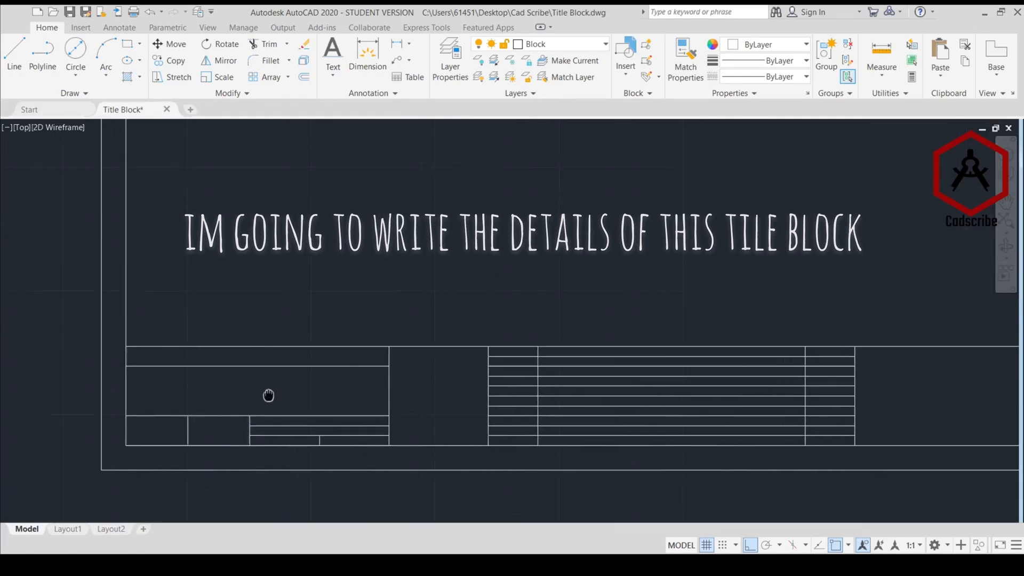
mouse_move(293, 390)
middle_down()
mouse_move(507, 414)
mouse_move(460, 397)
middle_up()
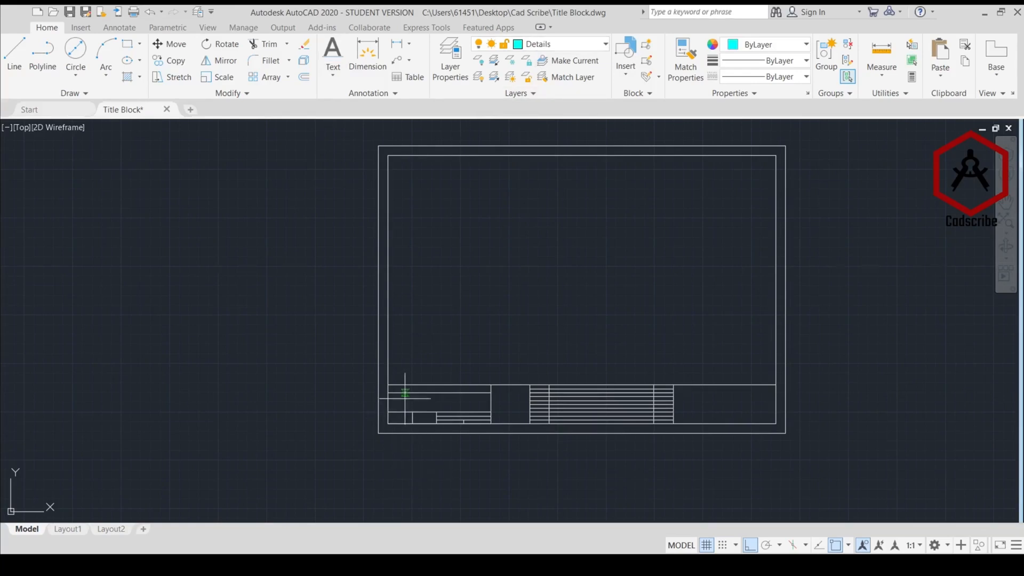
scroll(405, 397, up, 6)
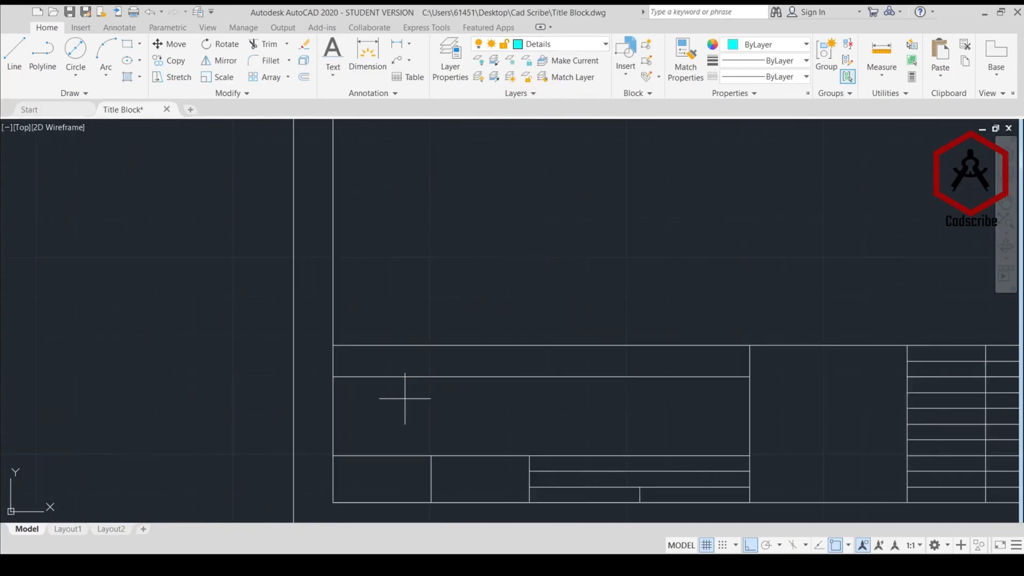
click(356, 360)
key(Return)
key(Return)
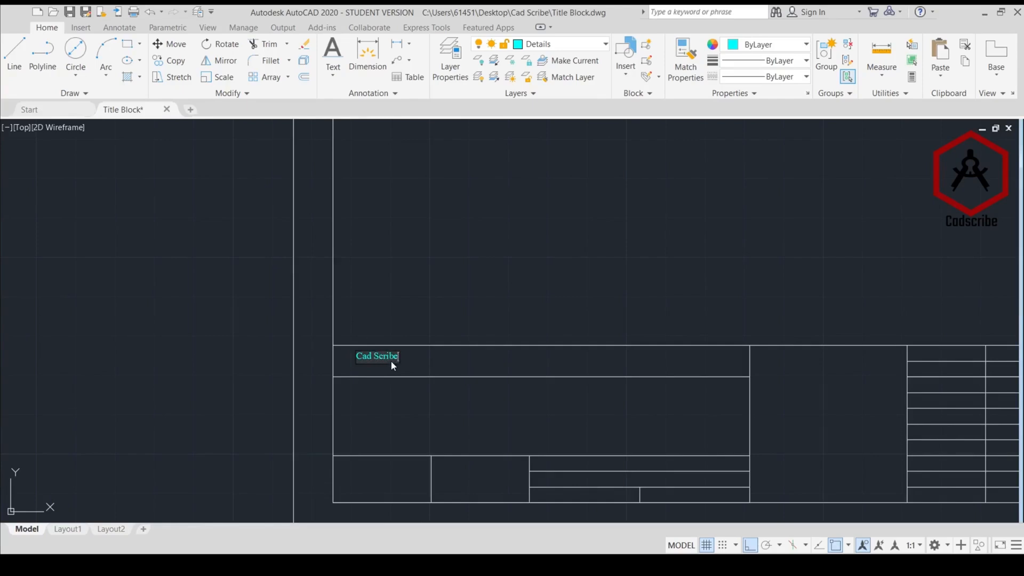
click(443, 409)
key(Escape)
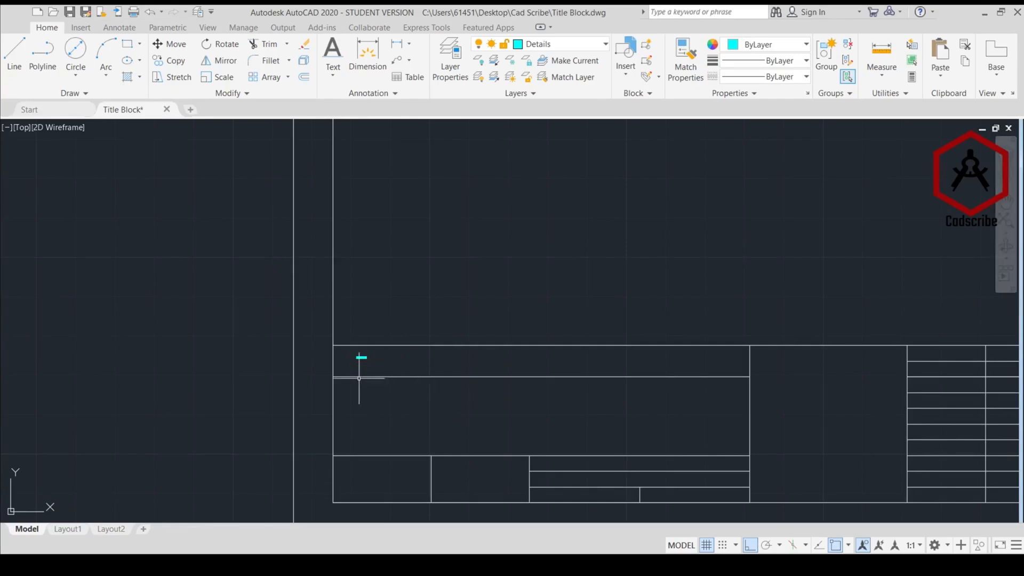
Increase the text height of the "Cad Scribe" text
scroll(361, 361, up, 6)
click(361, 349)
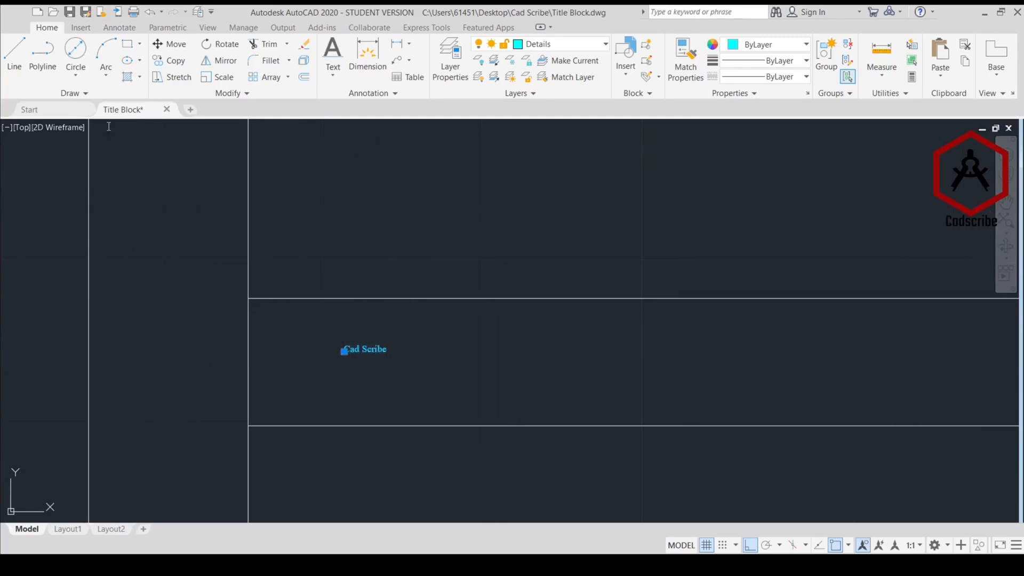
key(Return)
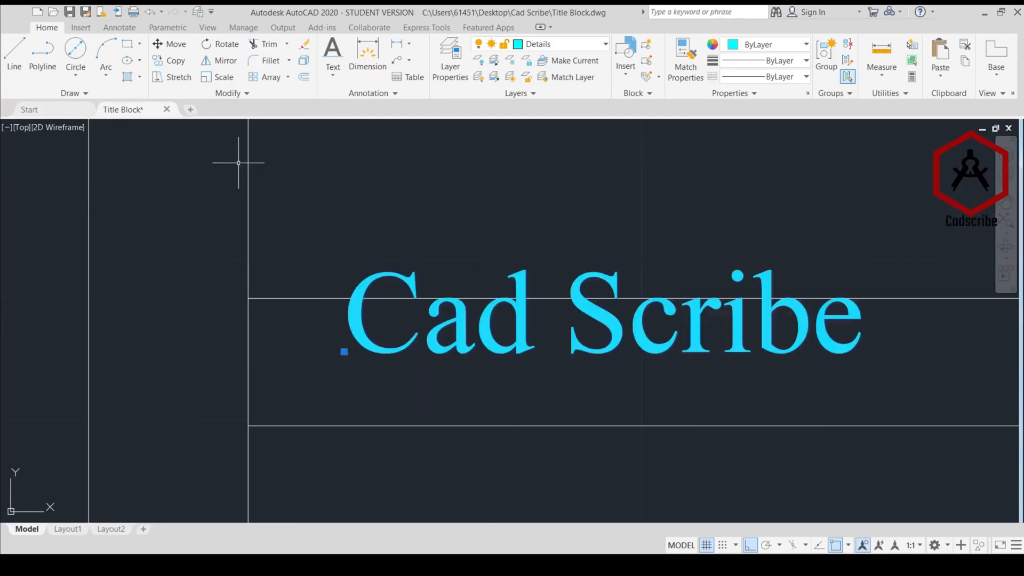
key(Escape)
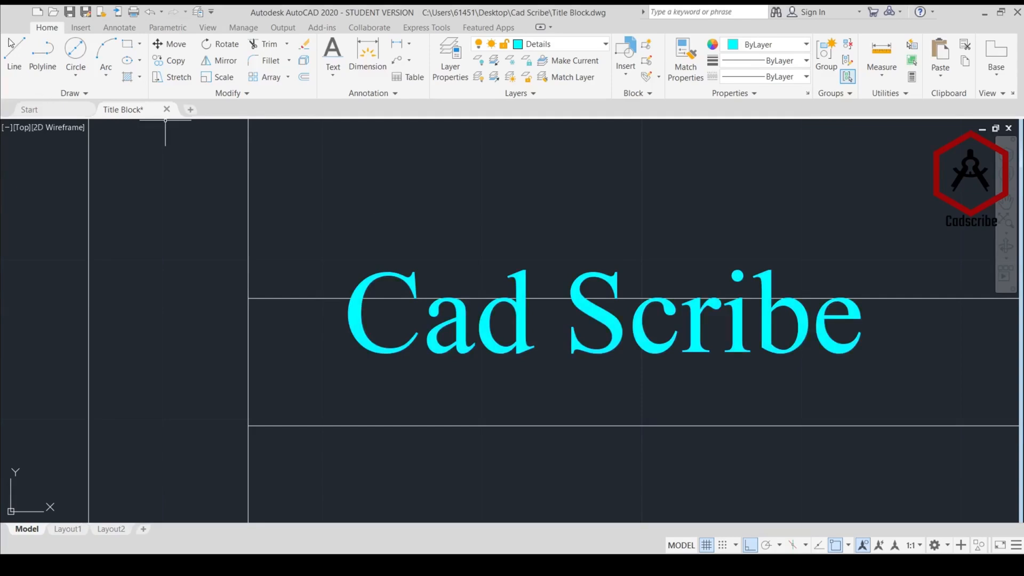
Move the enlarged "Cad Scribe" text to the middle of the top row, between its two horizontal lines
scroll(521, 251, down, 8)
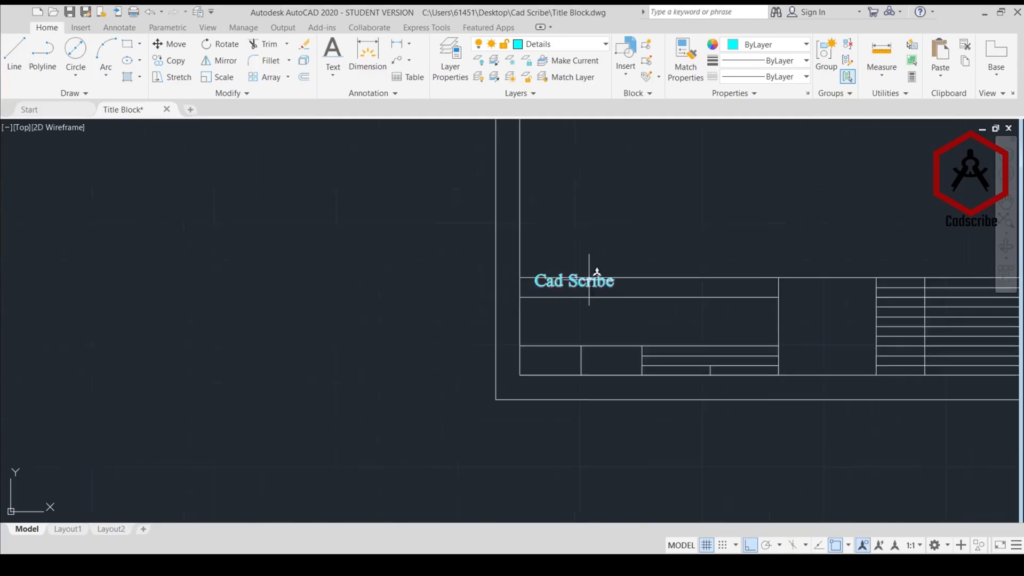
middle_drag(590, 270, 501, 295)
scroll(500, 294, up, 4)
click(527, 304)
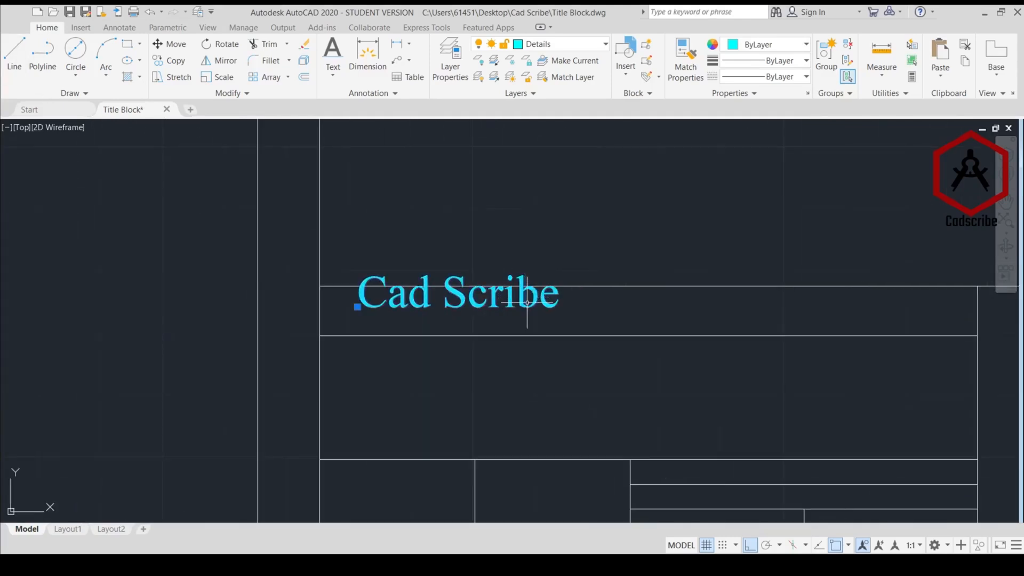
drag(530, 304, 718, 322)
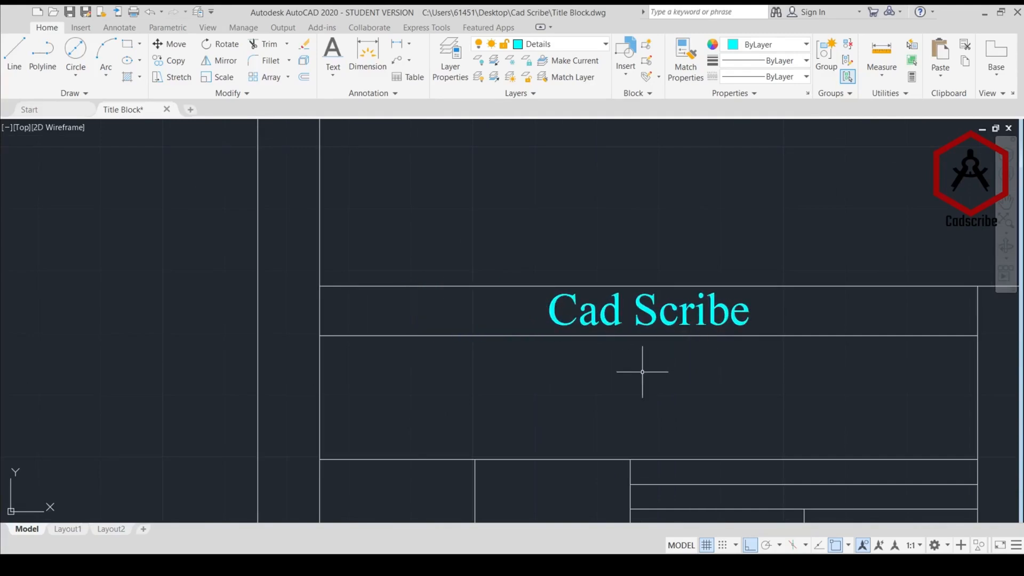
Copy the "Cad Scribe" text and paste the copy into the large row below it
scroll(567, 400, down, 2)
middle_drag(572, 402, 499, 365)
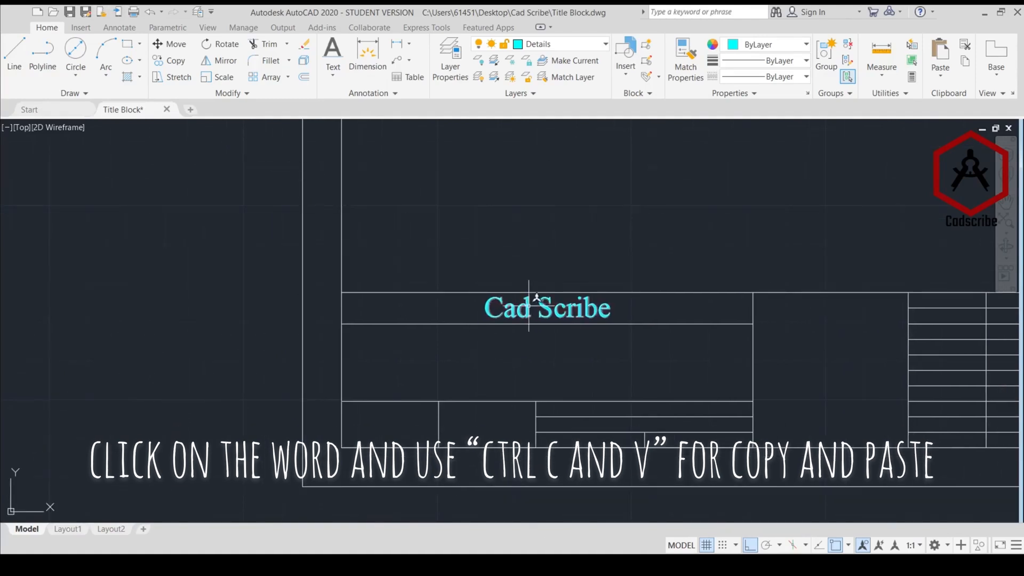
click(554, 315)
key(ctrl+c)
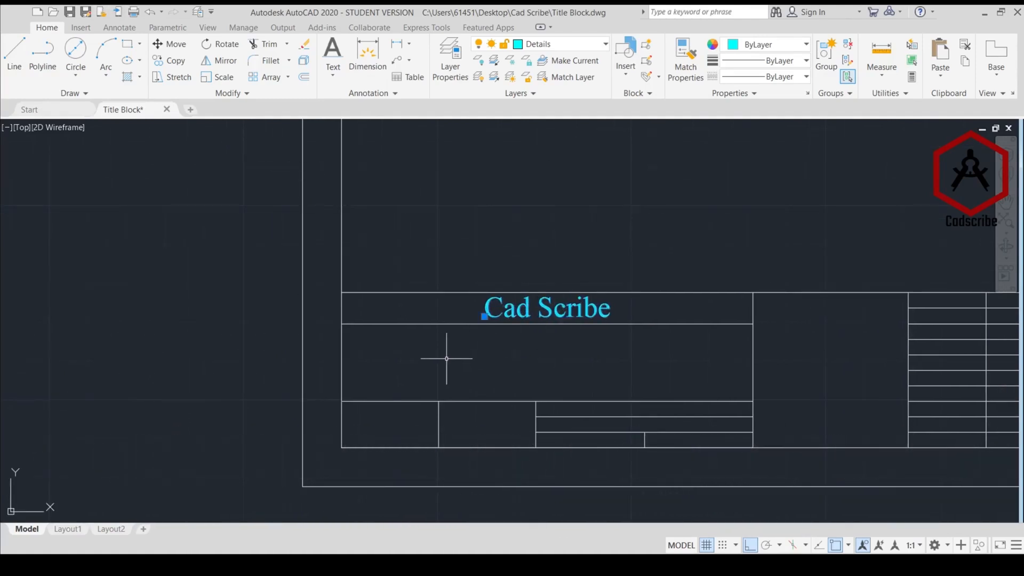
key(ctrl+v)
click(370, 379)
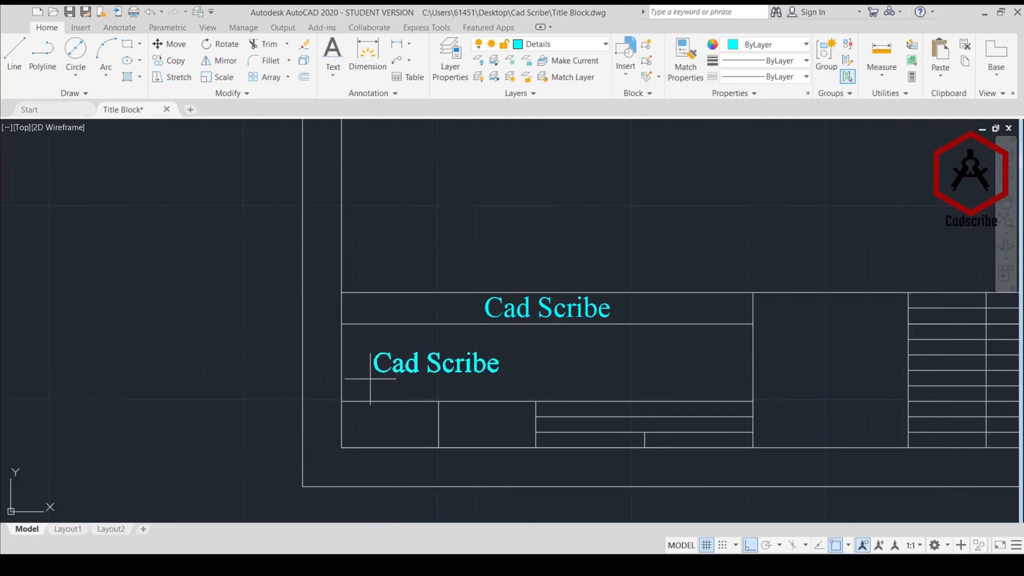
Change the pasted copy's wording to "DRAWING NAME AND DETAILS"
double_click(437, 362)
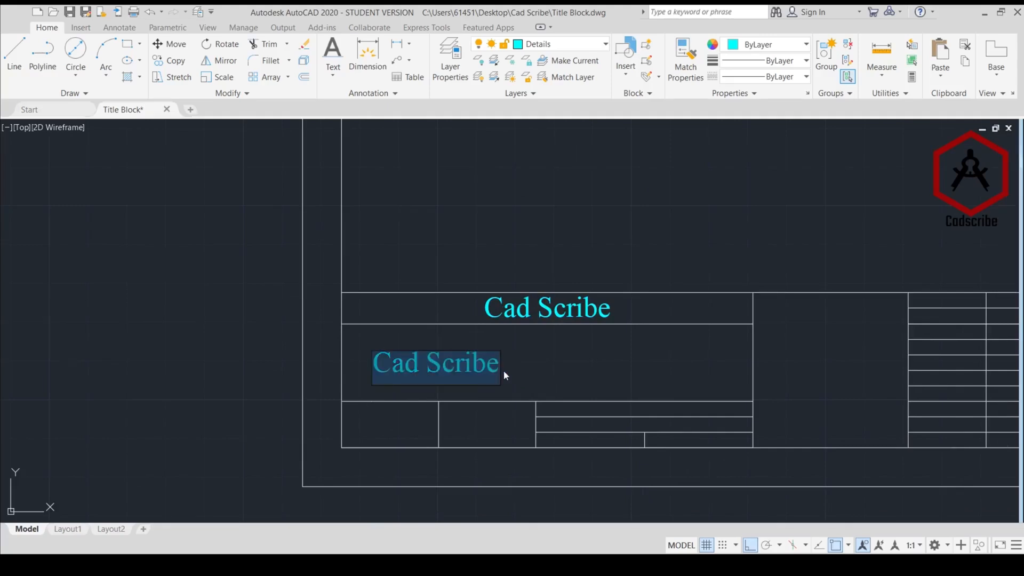
text(D)
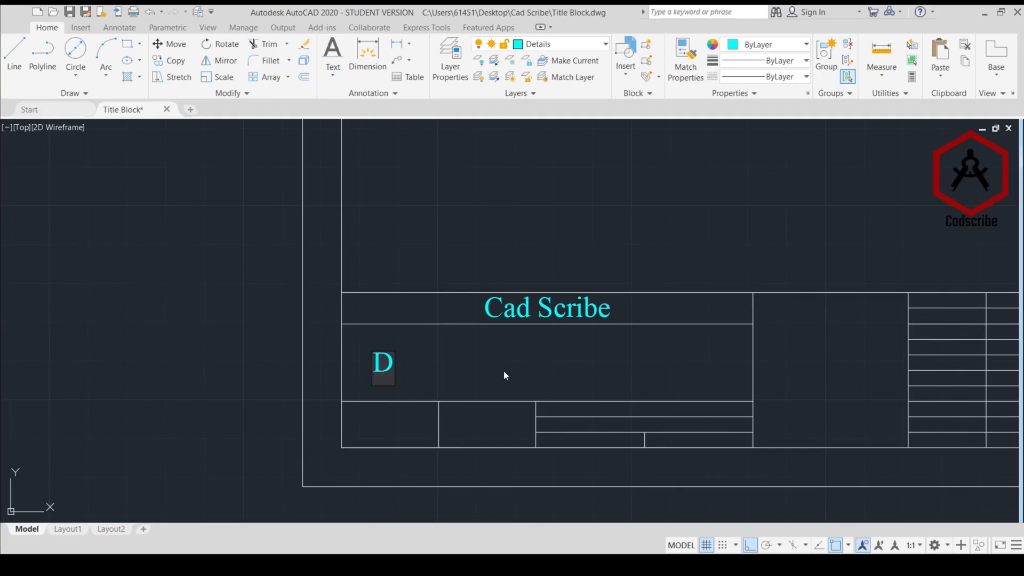
text(RAWI)
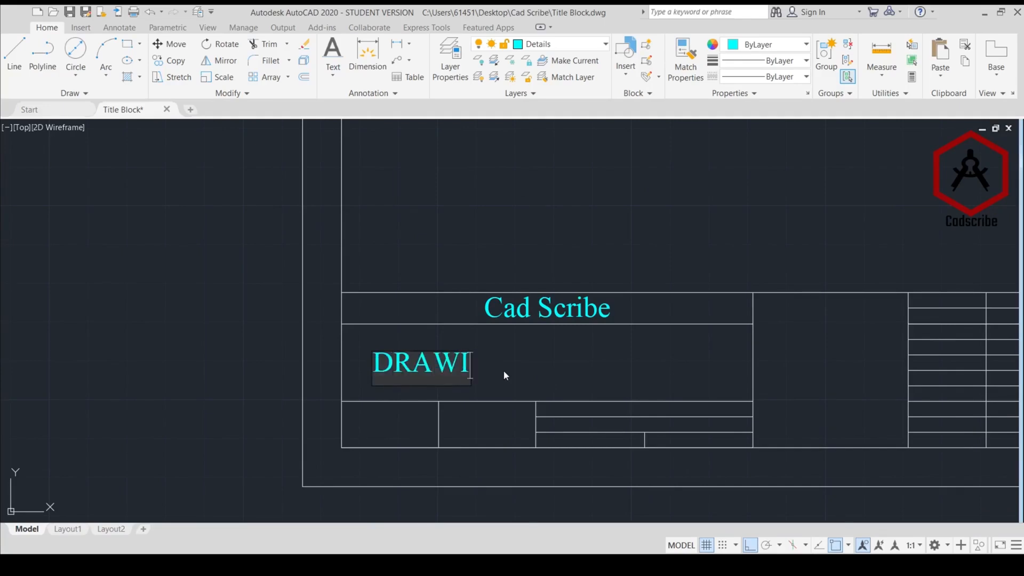
text(NG)
text(AND DETA)
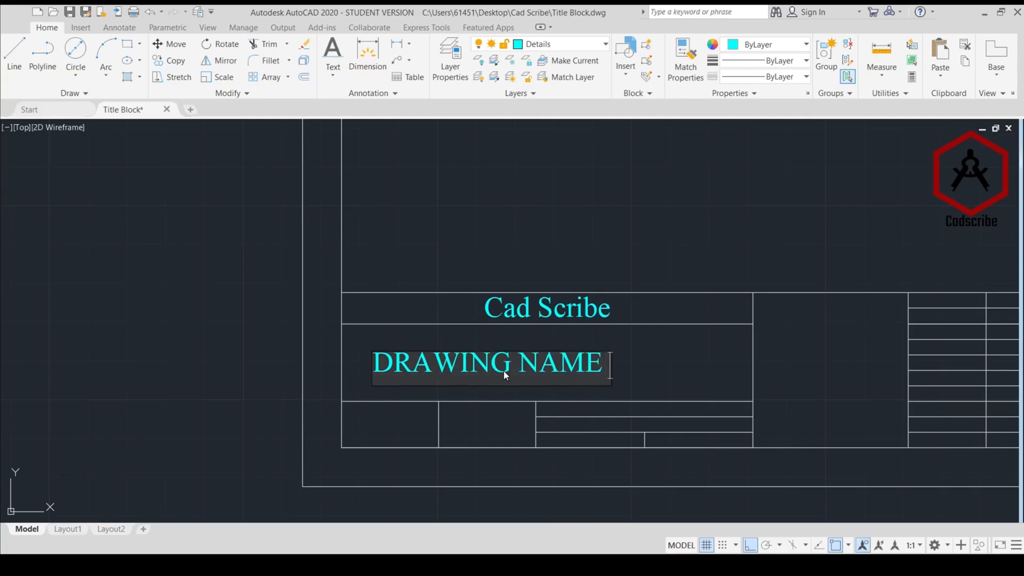
text(ILS)
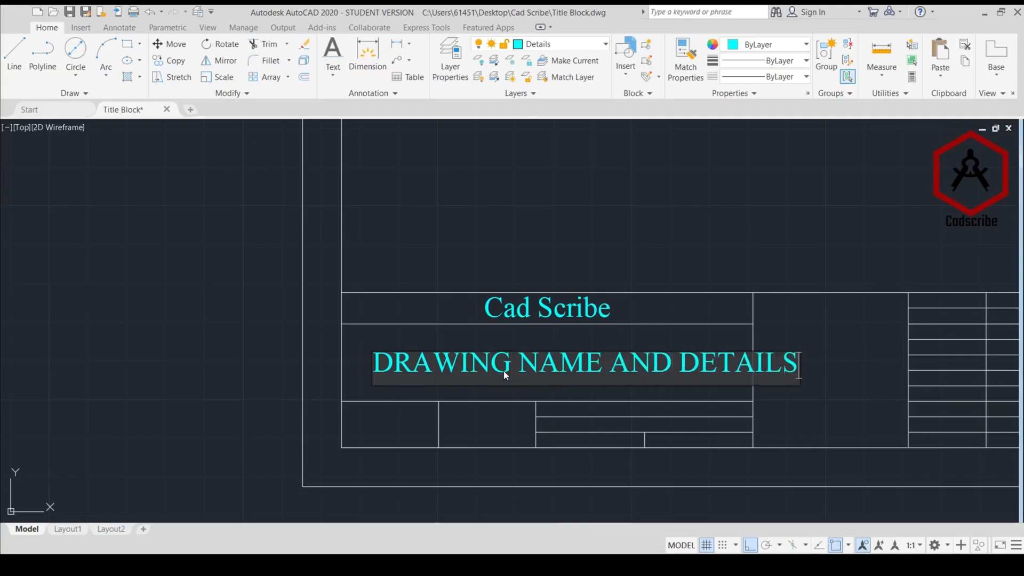
click(609, 228)
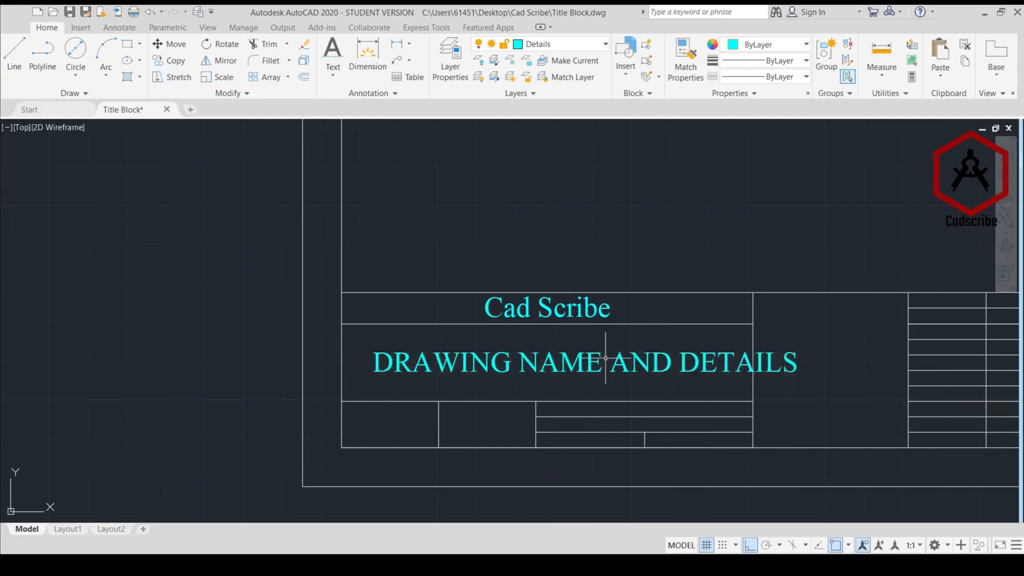
Move the "DRAWING NAME AND DETAILS" text toward the row's left border and reduce its text height to fit the row
click(589, 361)
mouse_move(591, 371)
mouse_down()
mouse_move(542, 374)
mouse_move(558, 377)
mouse_up()
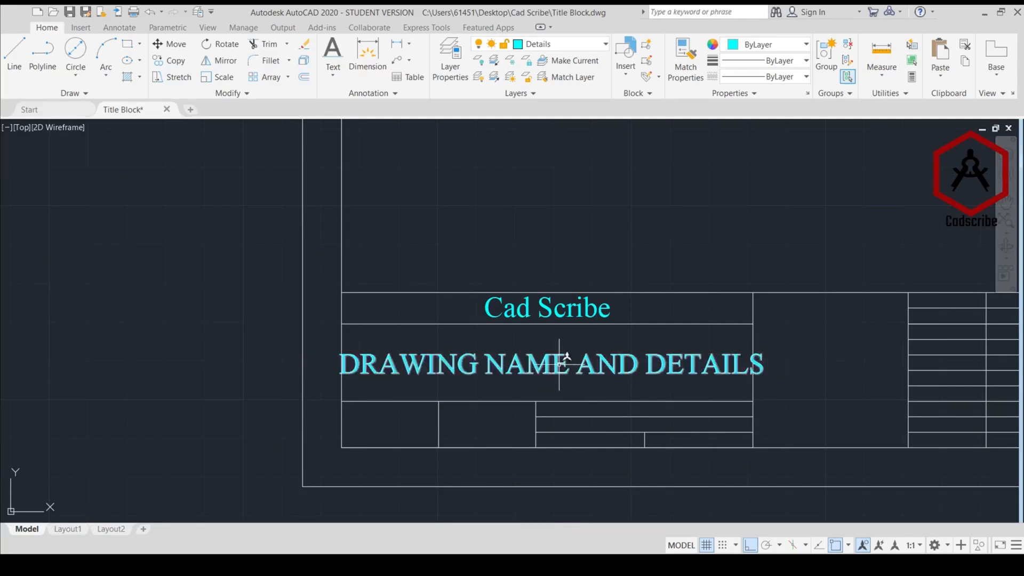
click(548, 366)
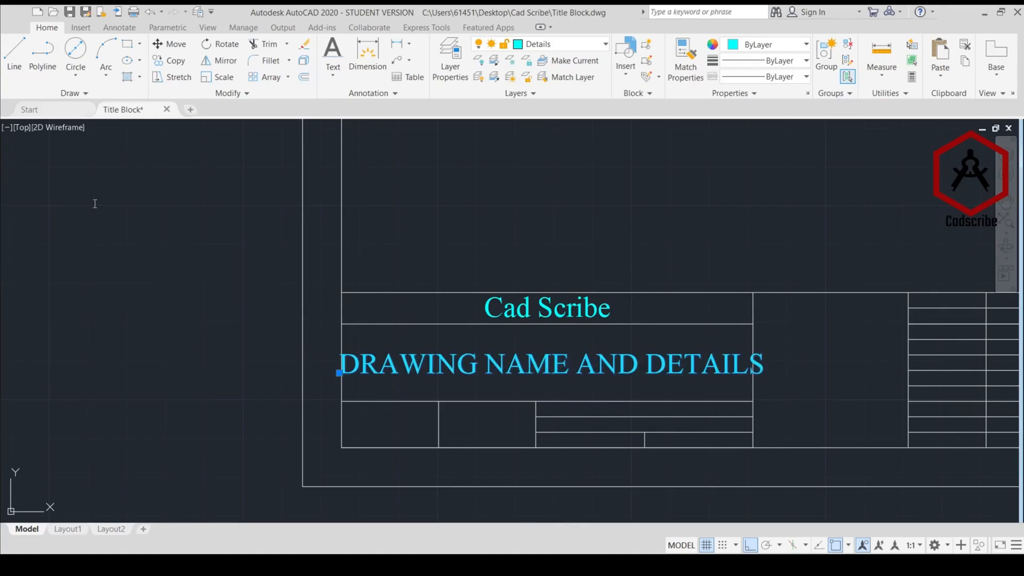
key(Return)
key(Escape)
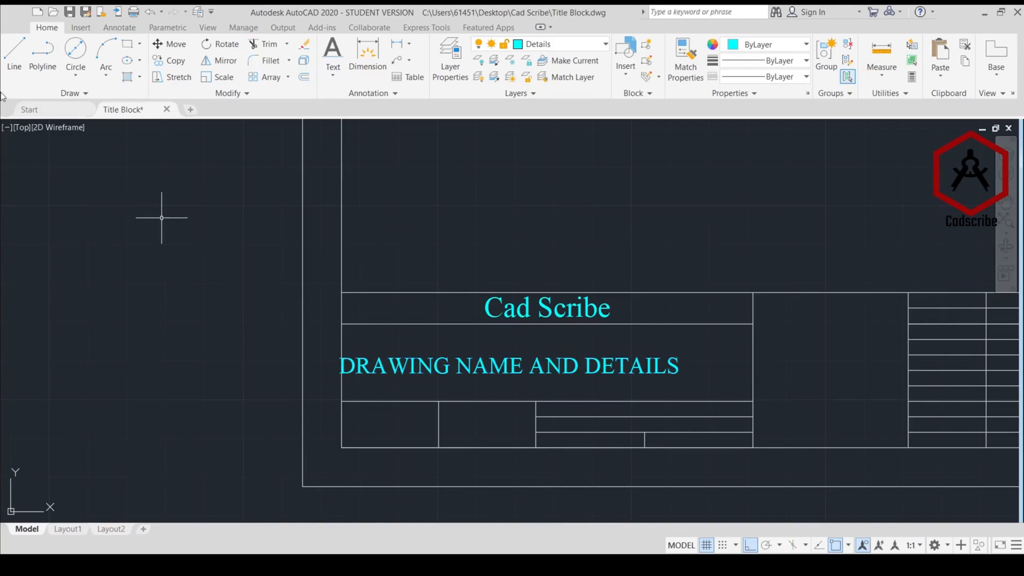
Shift the "DRAWING NAME AND DETAILS" text slightly right and up so it sits fully inside its row
scroll(356, 241, down, 2)
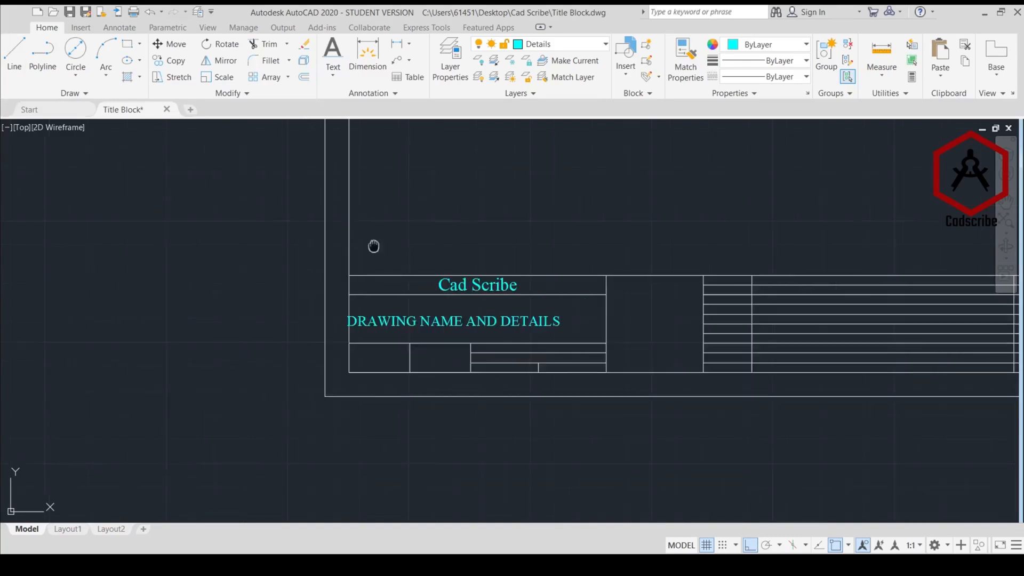
middle_drag(372, 244, 350, 274)
scroll(355, 359, up, 2)
click(361, 344)
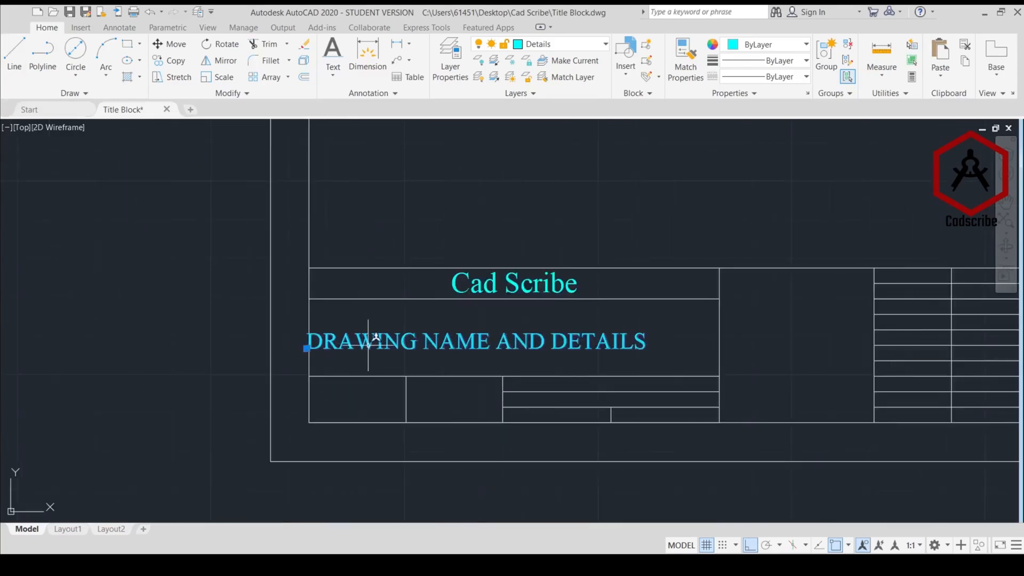
mouse_move(375, 346)
mouse_down()
mouse_move(391, 345)
mouse_move(381, 344)
mouse_up()
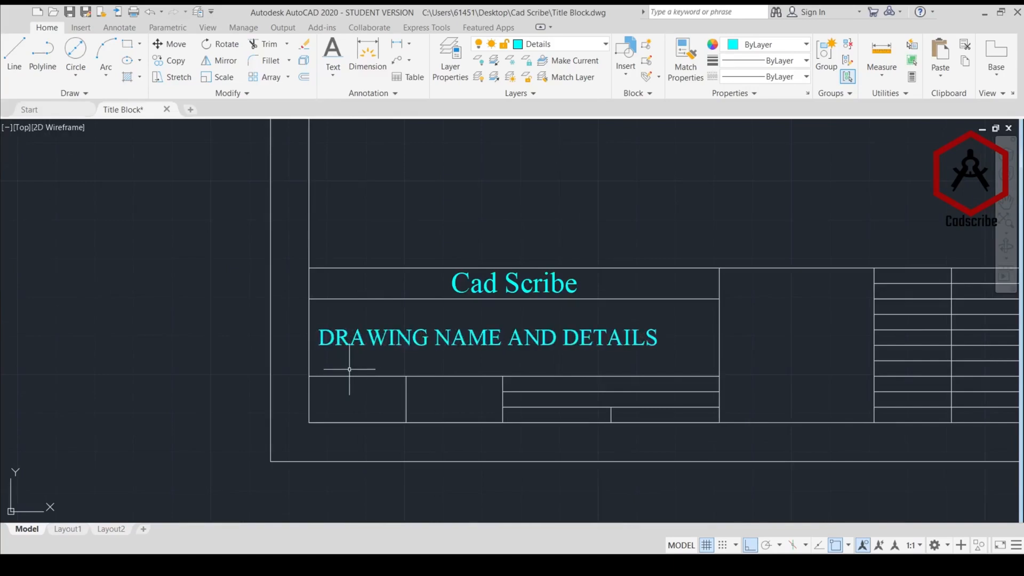
Place the single-line text "Sheet" in the first small cell below the drawing name row and increase its text height
scroll(350, 370, up, 2)
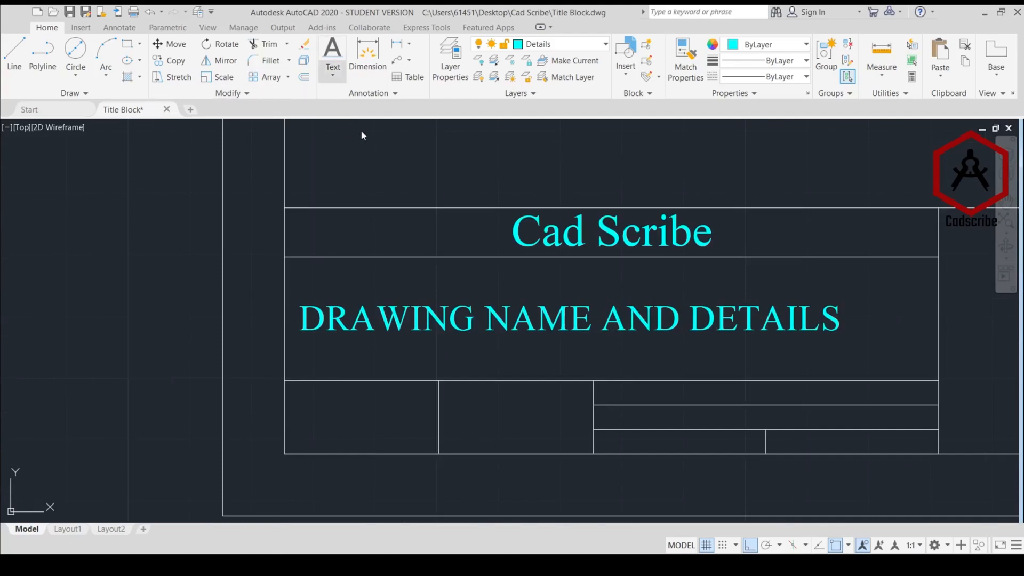
click(307, 400)
click(312, 400)
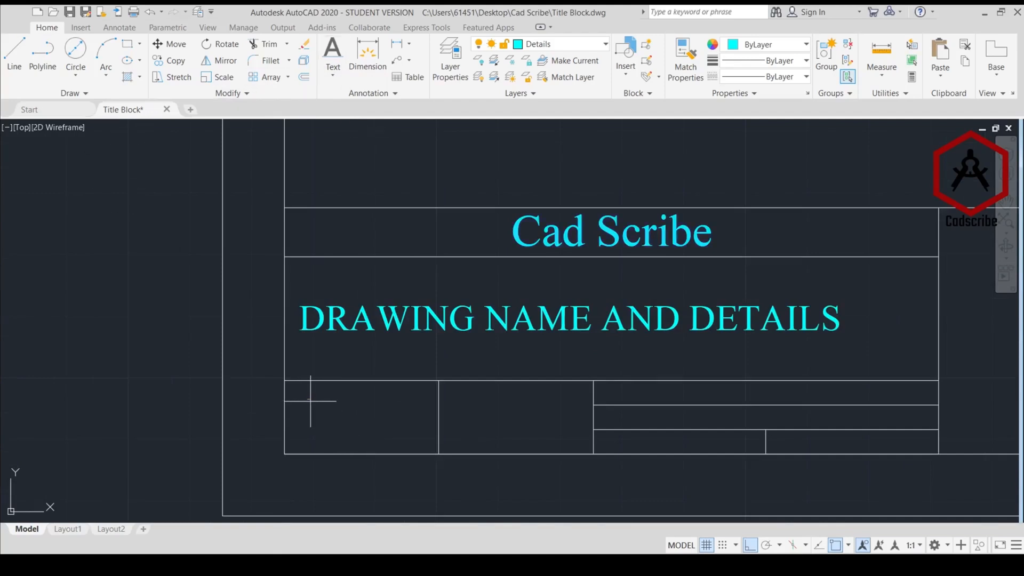
click(324, 401)
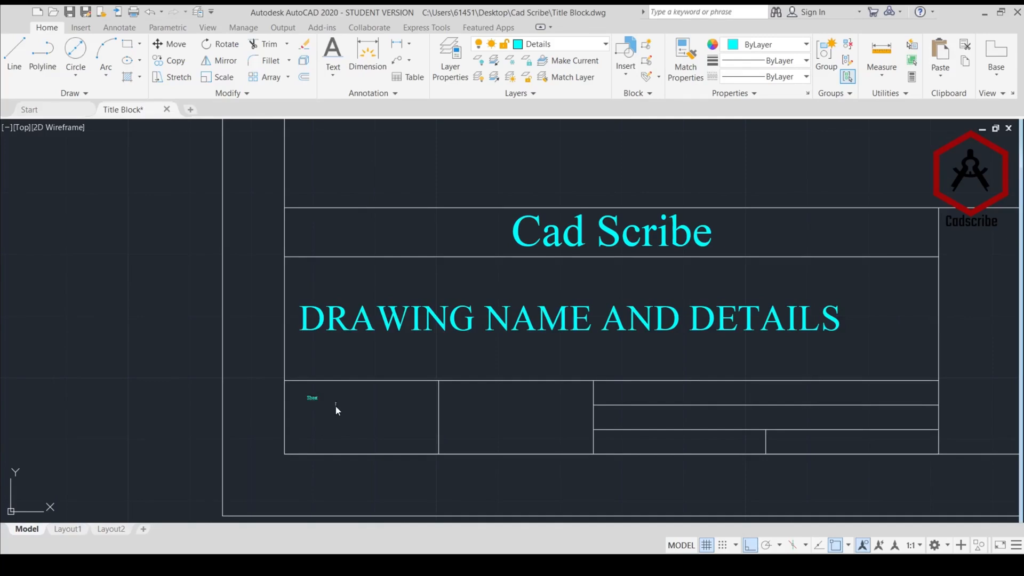
scroll(337, 410, up, 7)
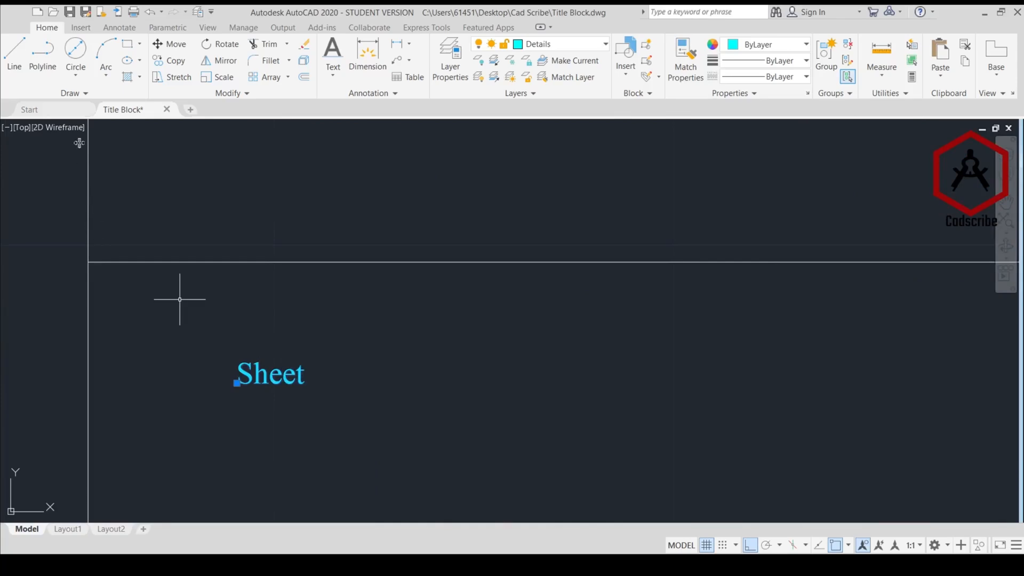
key(Return)
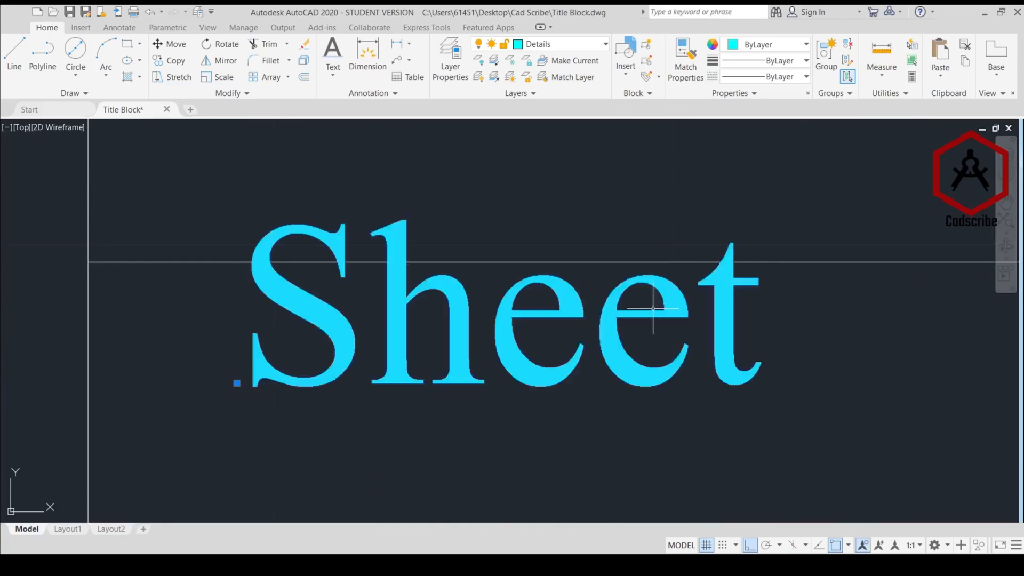
Move the "Sheet" text slightly right and down so it sits inside the first small cell
key(Escape)
scroll(345, 281, down, 8)
click(401, 294)
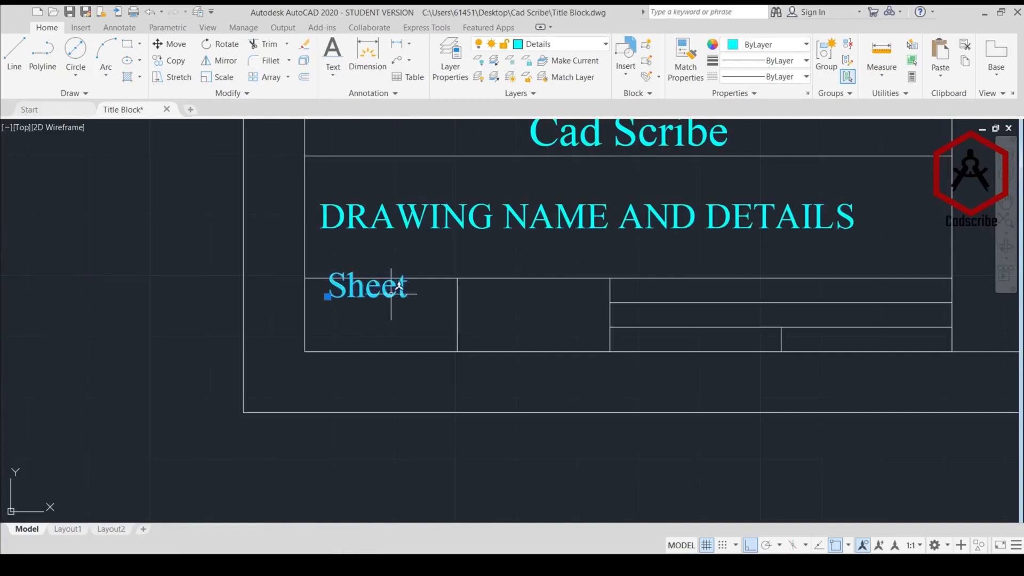
mouse_move(395, 297)
mouse_down()
mouse_move(406, 321)
mouse_move(407, 306)
mouse_up()
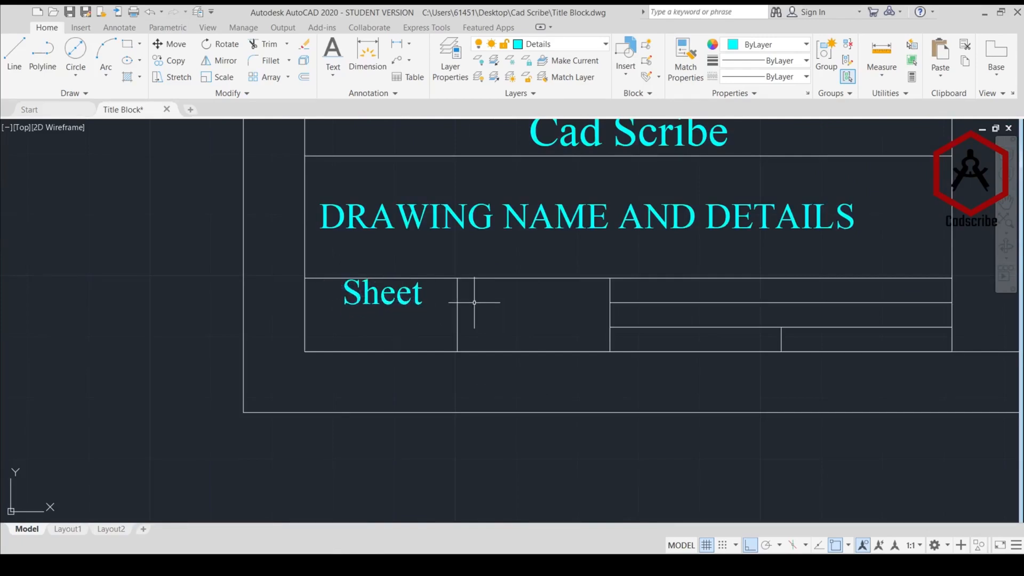
Copy the "Sheet" text into the adjacent cell on its right and change the copy's wording to "Dwg"
middle_drag(474, 303, 441, 329)
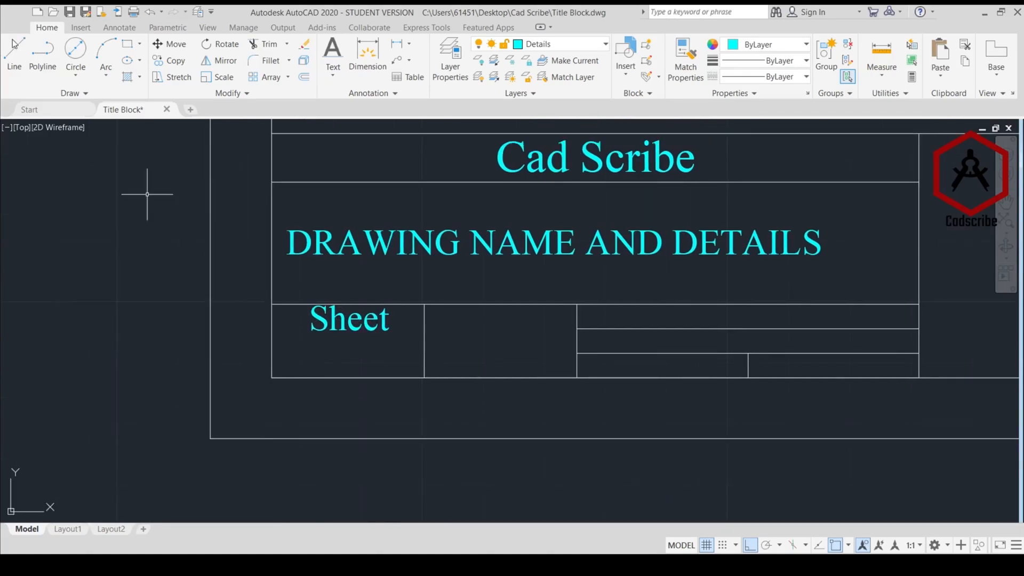
click(369, 319)
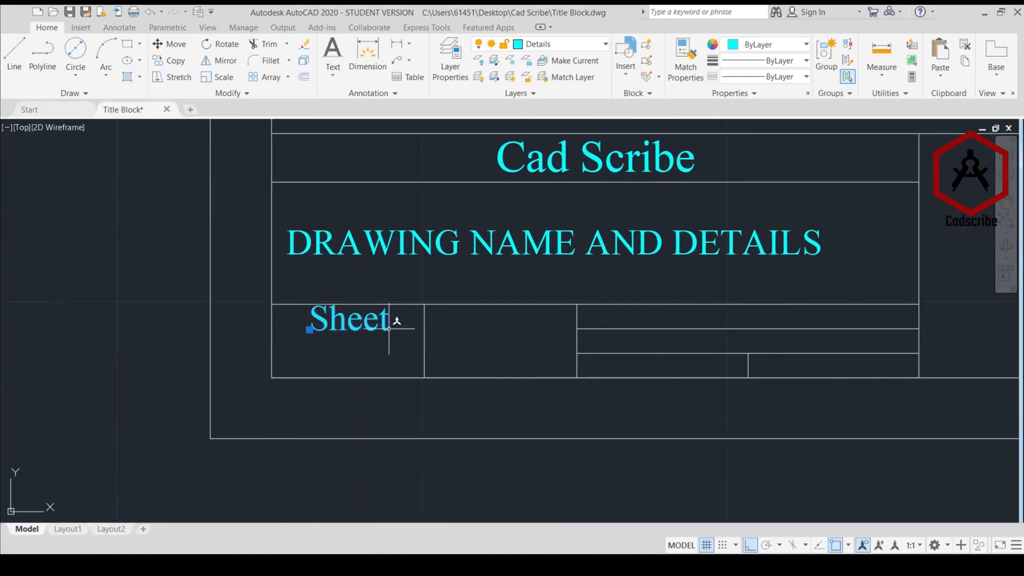
key(ctrl+v)
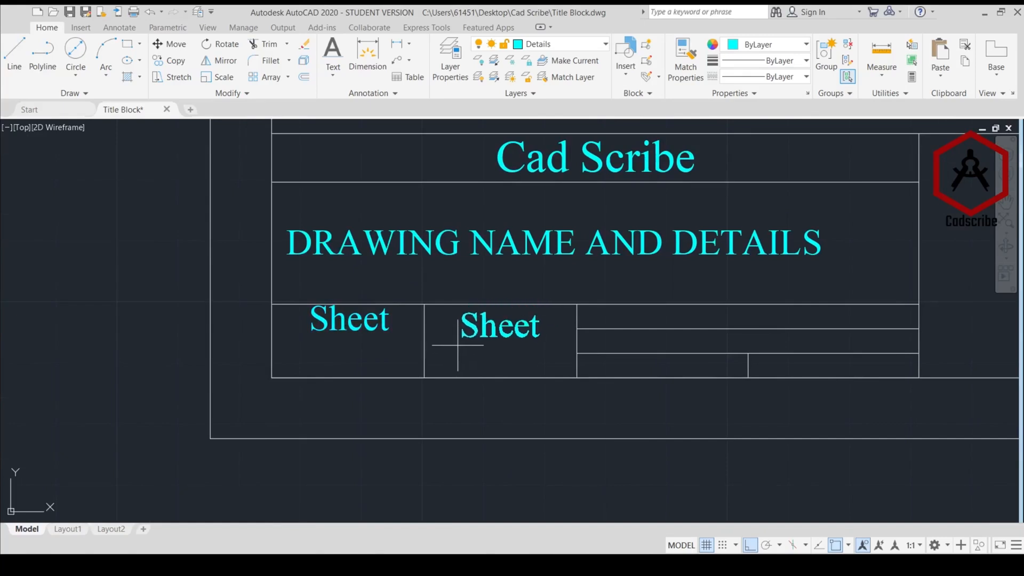
click(459, 340)
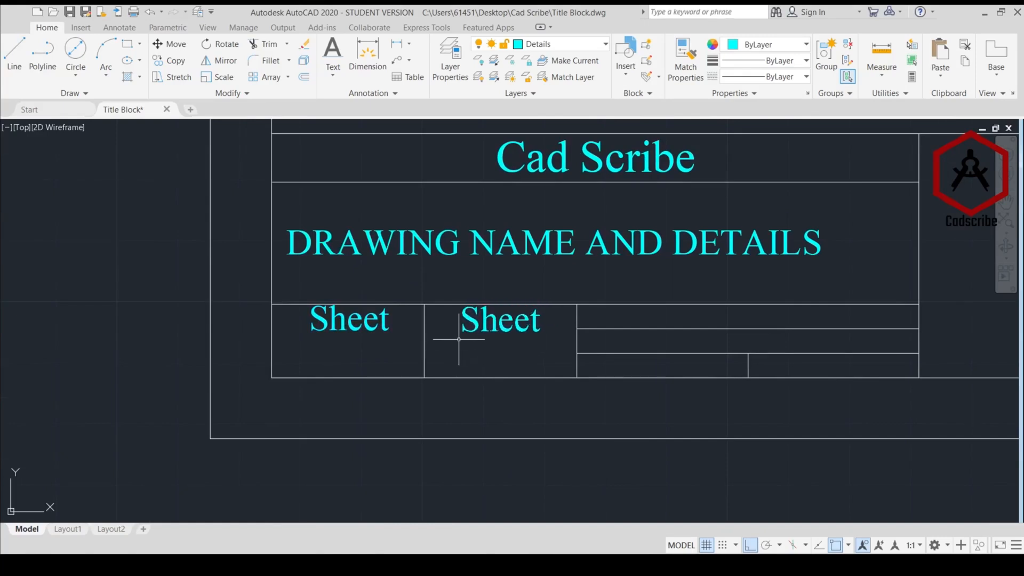
text(DWG)
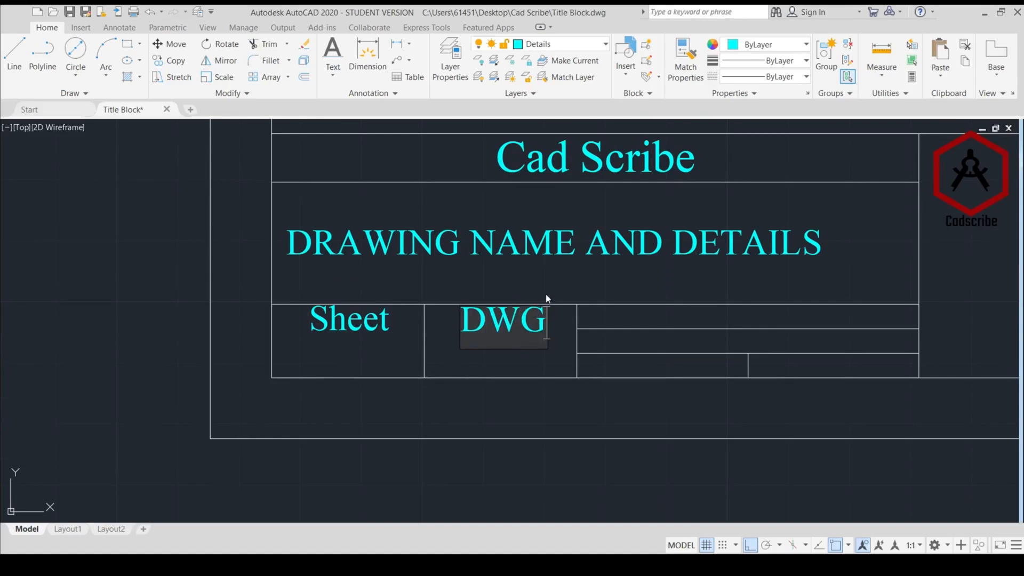
key(Return)
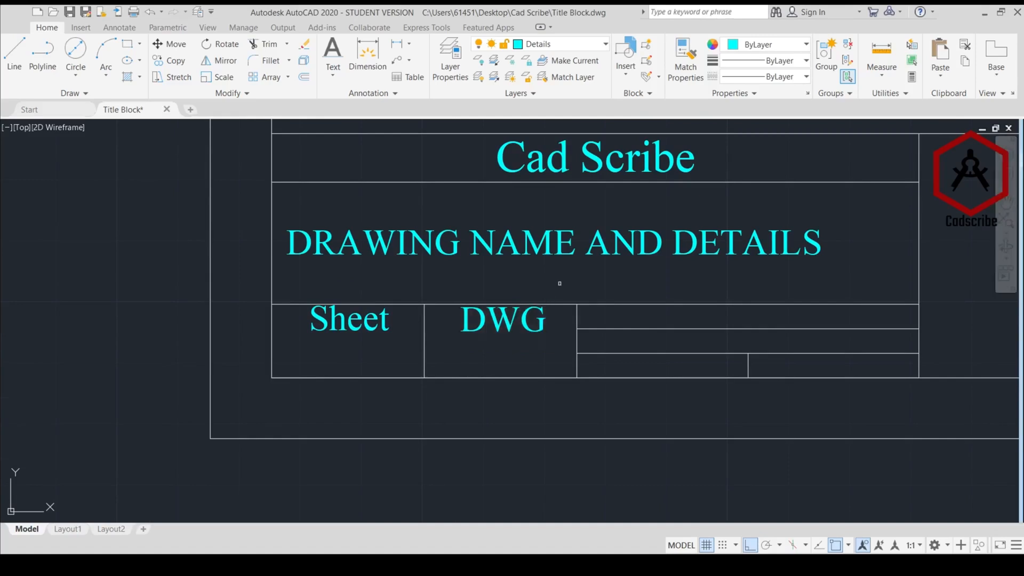
scroll(559, 284, down, 2)
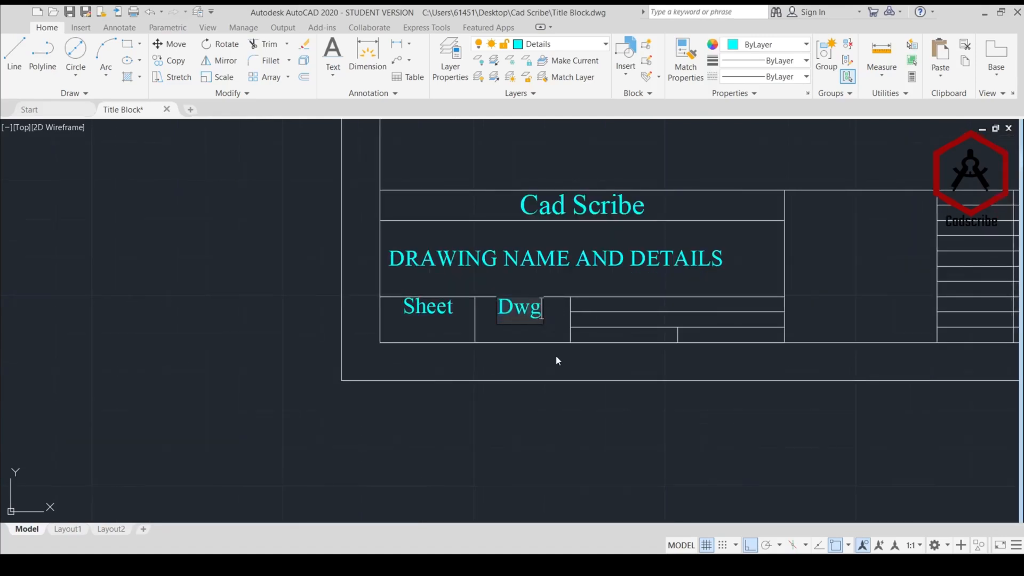
Copy the "Dwg" text to the left end of the upper narrow row beside its cell and reword the copy as "Drawn"
middle_drag(556, 361, 421, 390)
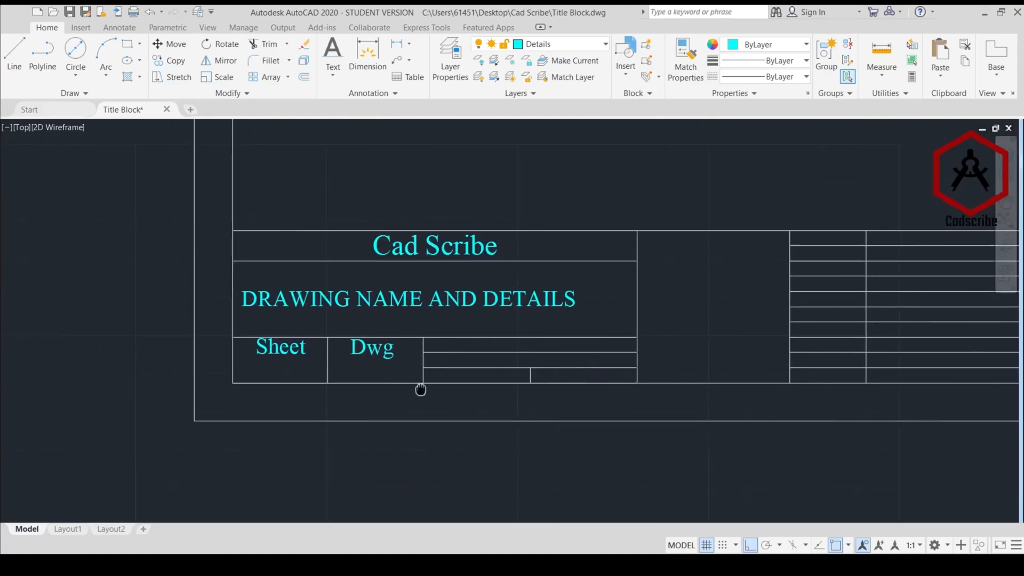
scroll(425, 349, up, 2)
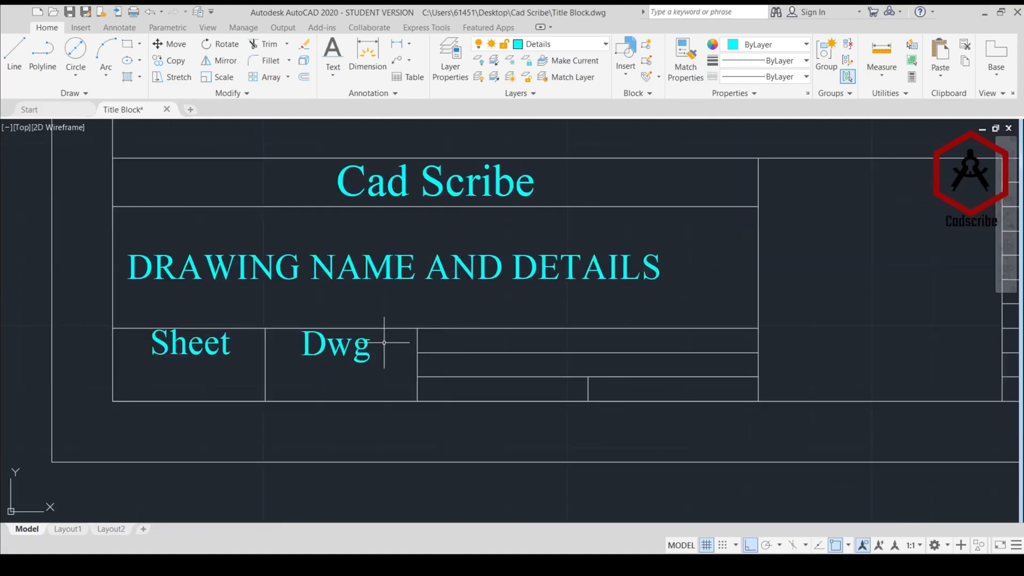
click(367, 345)
key(ctrl+c)
scroll(438, 346, up, 2)
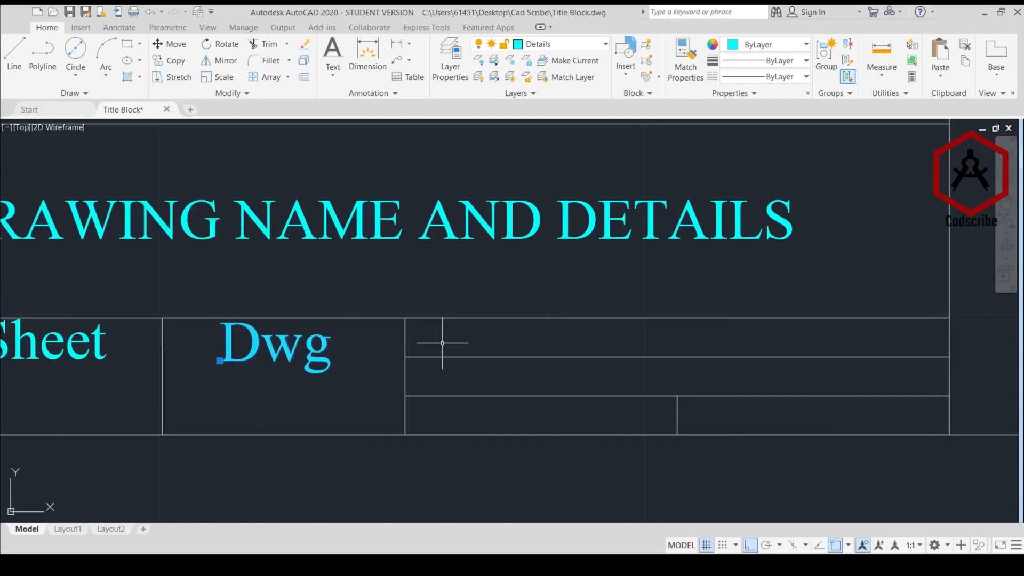
key(ctrl+v)
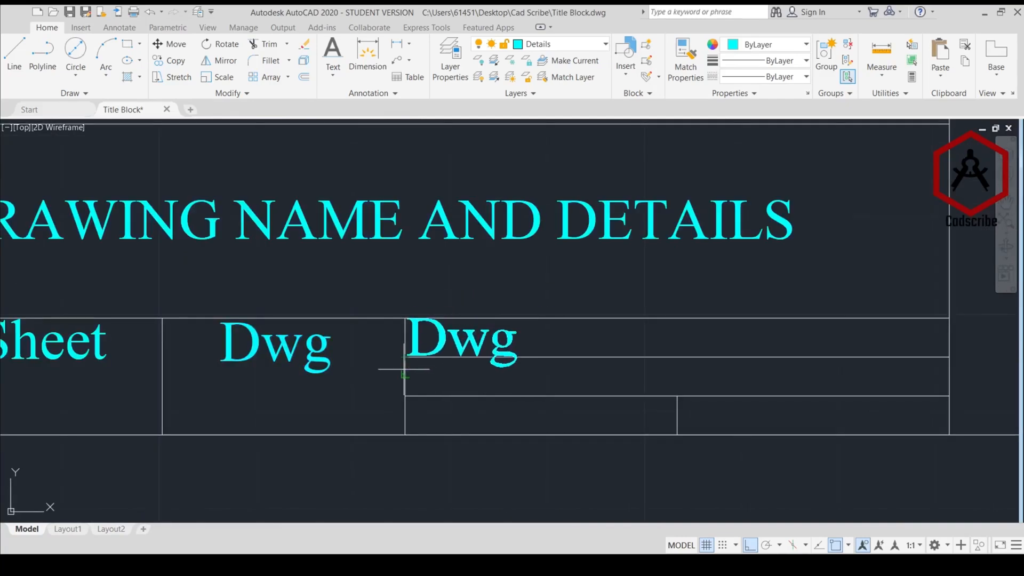
click(406, 374)
double_click(487, 344)
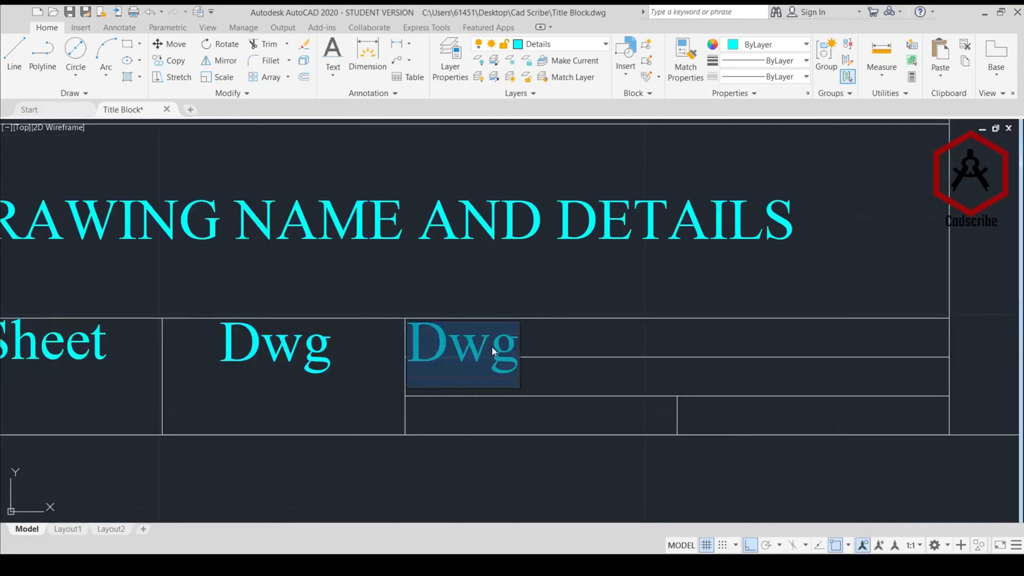
text(Draw)
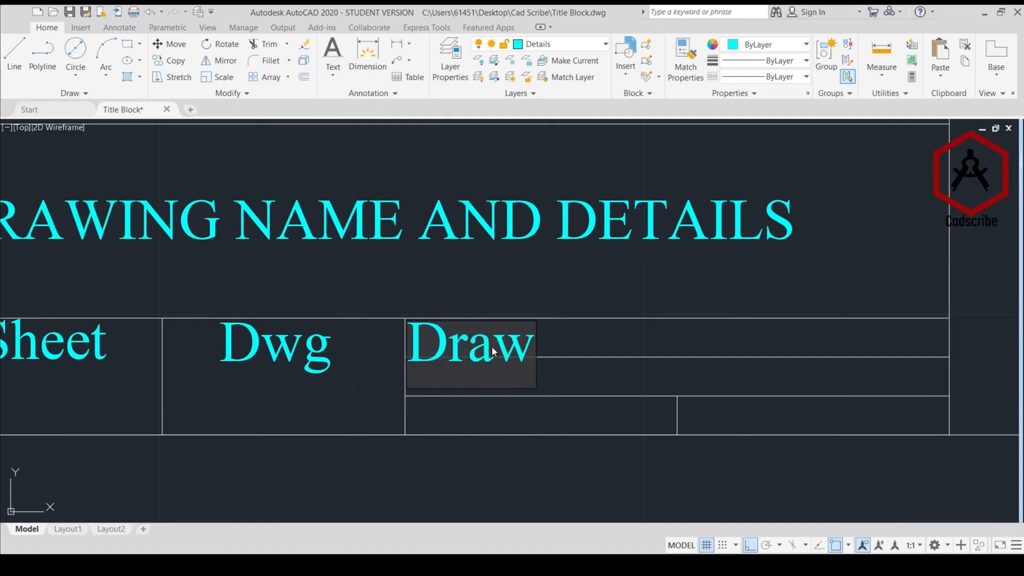
text(n)
click(618, 355)
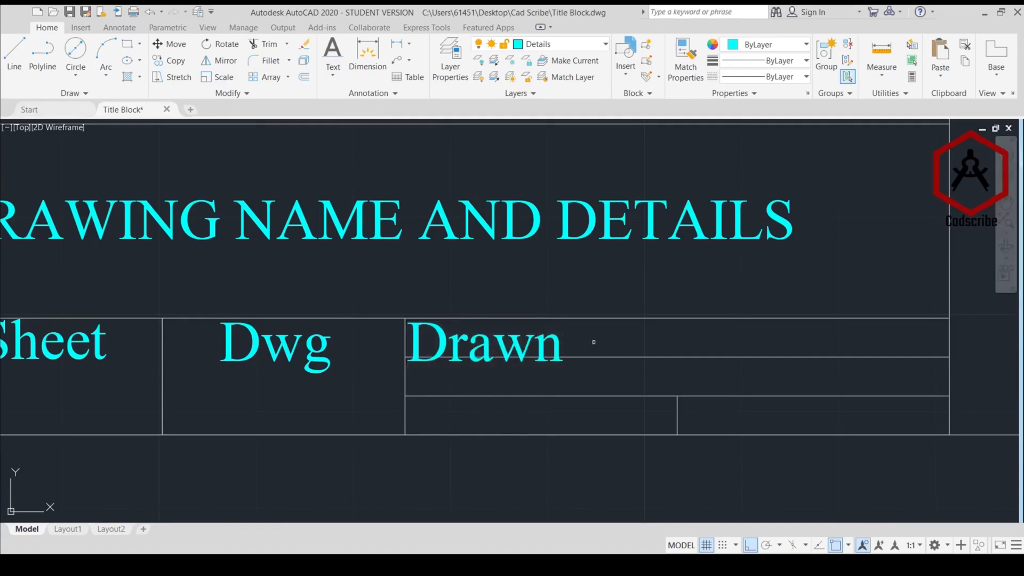
Reduce the "Drawn" text's height and move it up so it fits within the upper narrow row
click(513, 346)
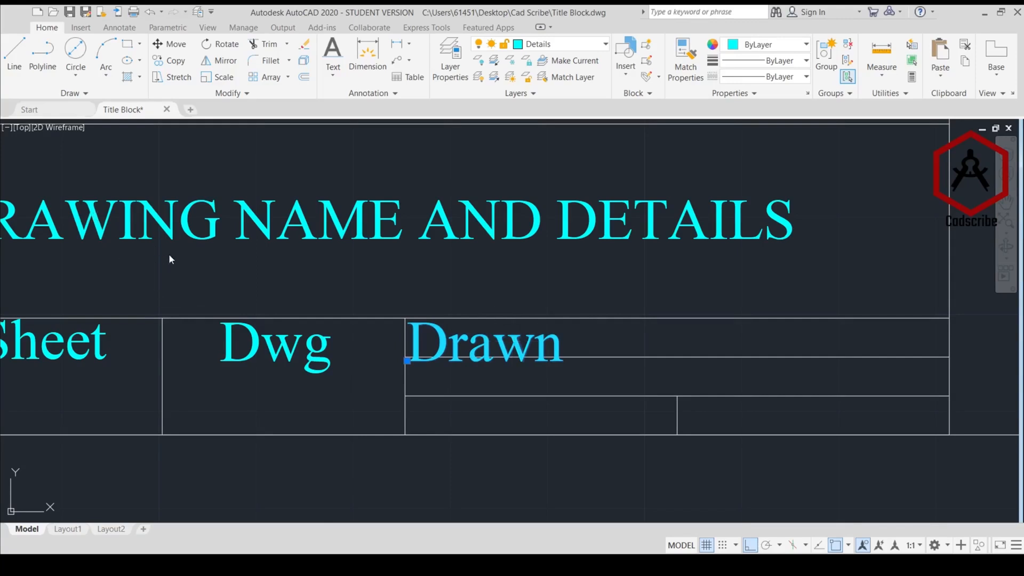
key(Return)
key(Escape)
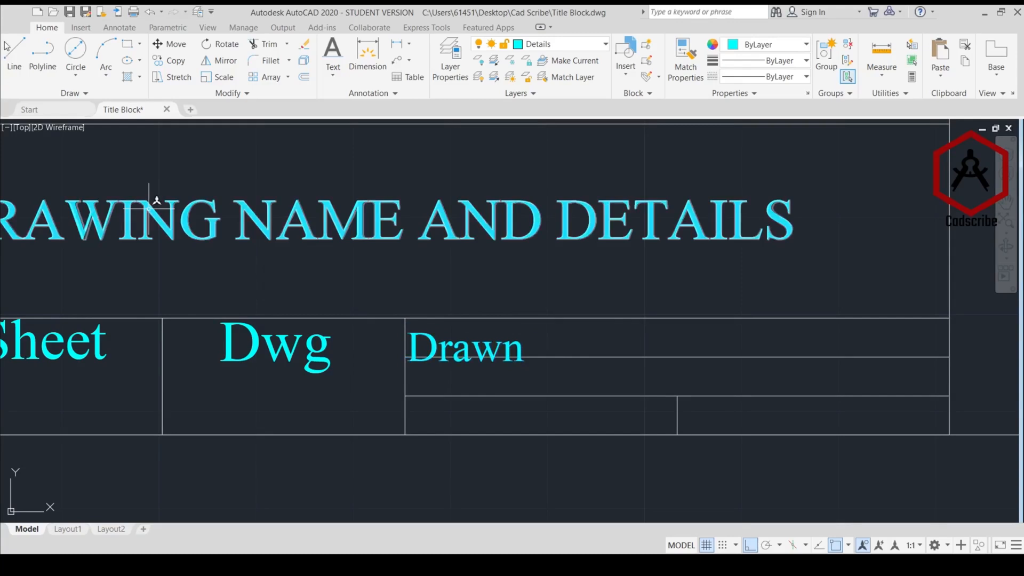
click(511, 350)
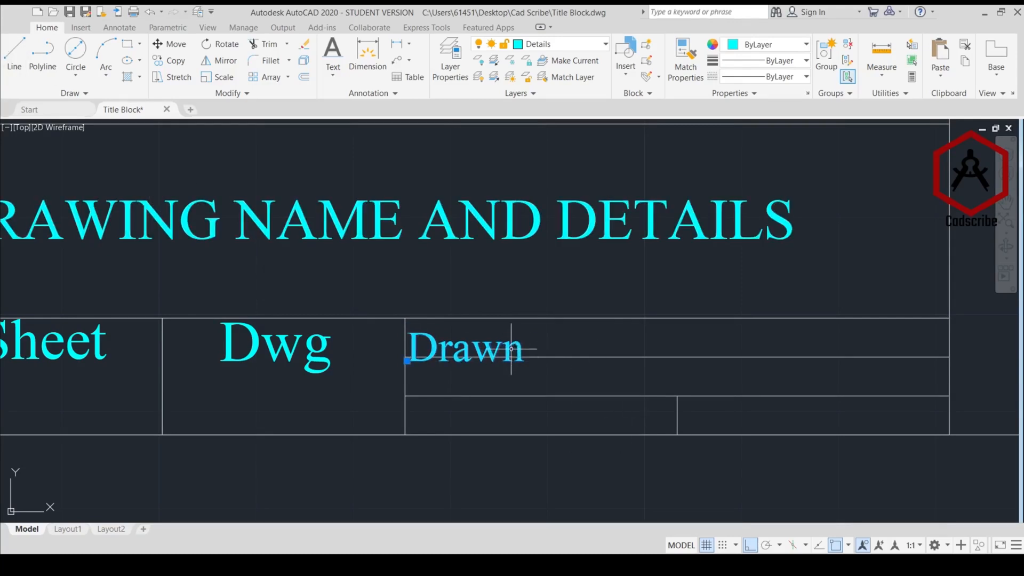
drag(511, 349, 510, 340)
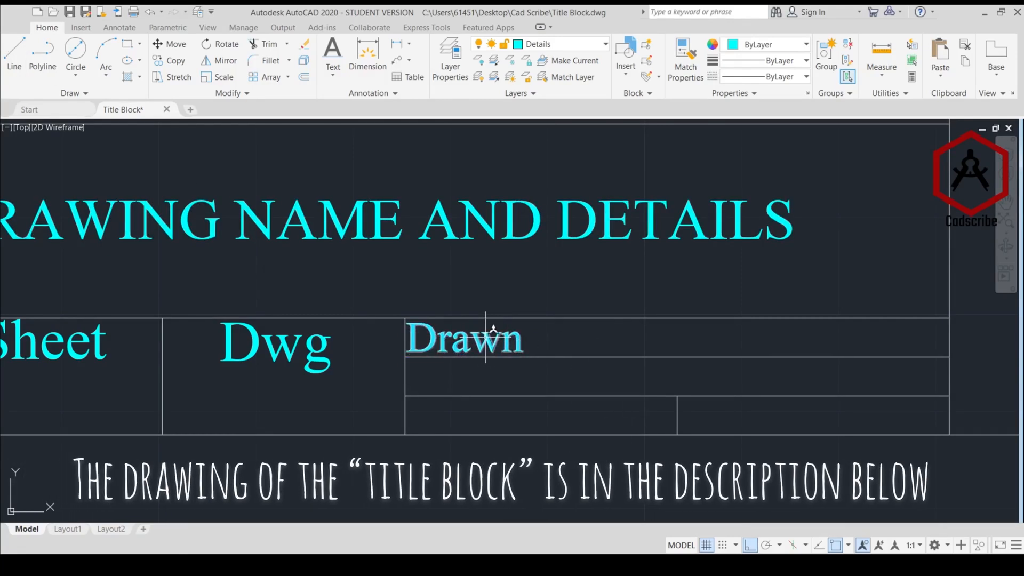
Extend the "Drawn" text's wording to "Drawn by"
double_click(485, 337)
click(531, 341)
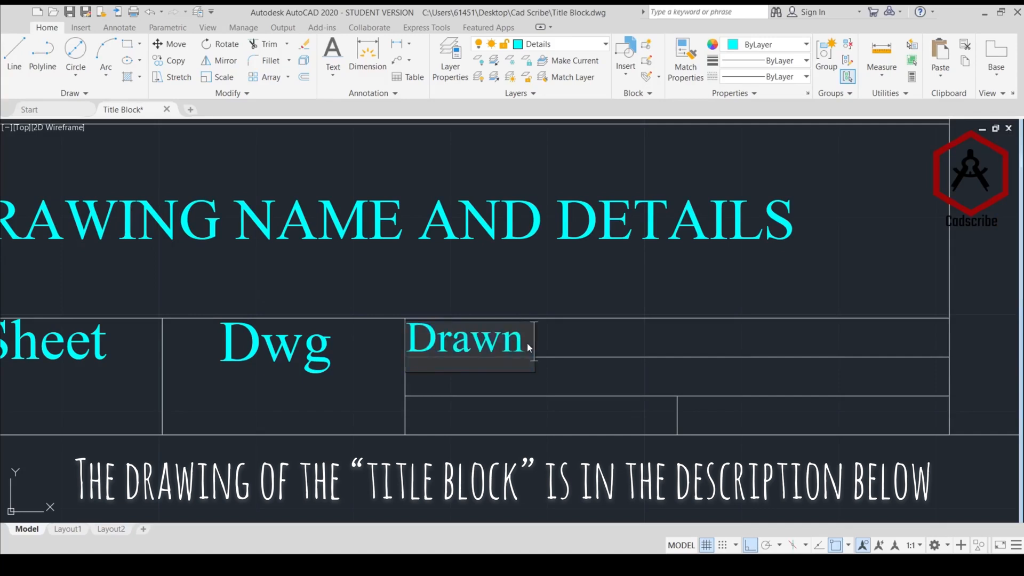
text(Bt)
key(BackSpace)
key(BackSpace)
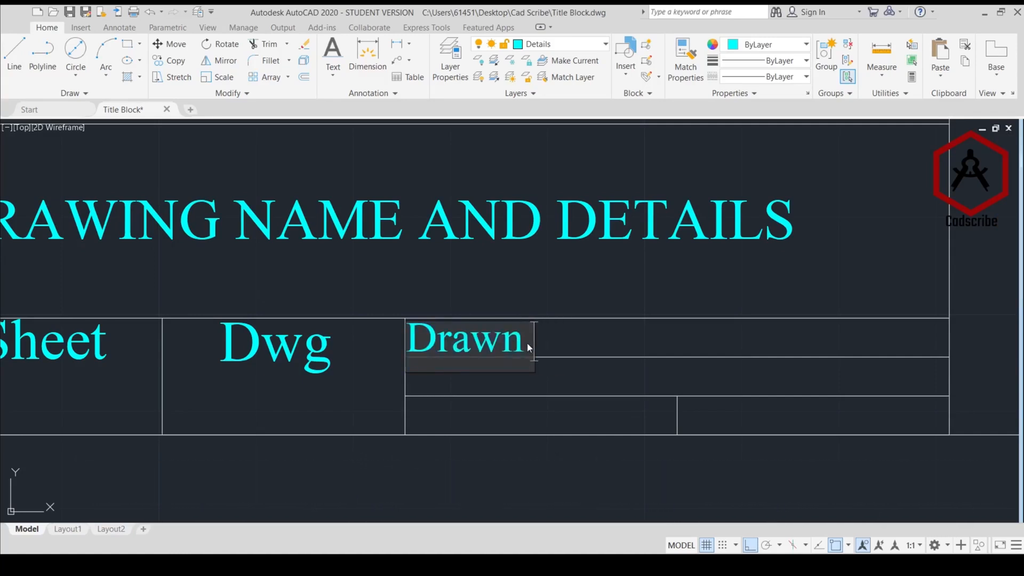
text(by)
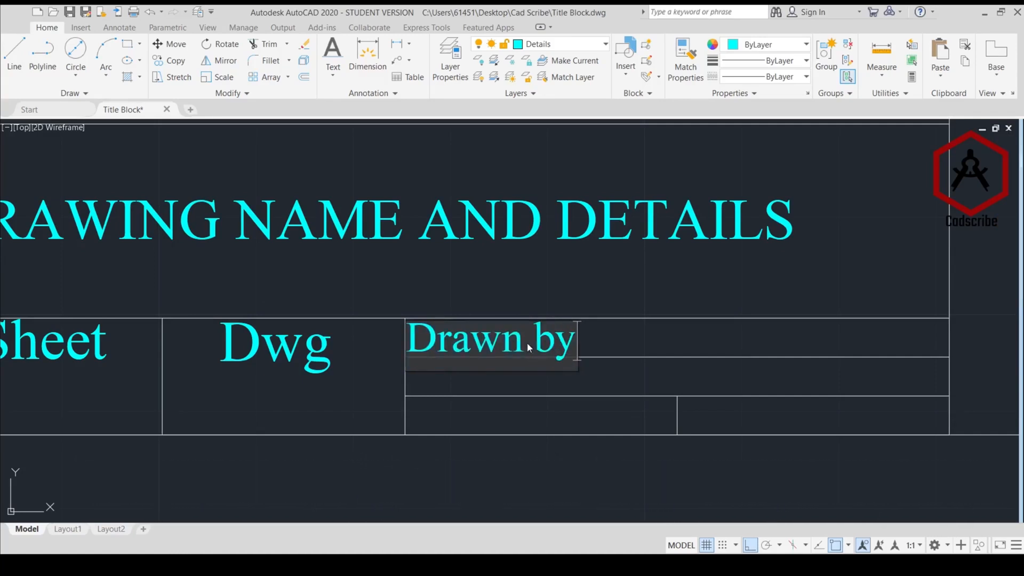
click(569, 372)
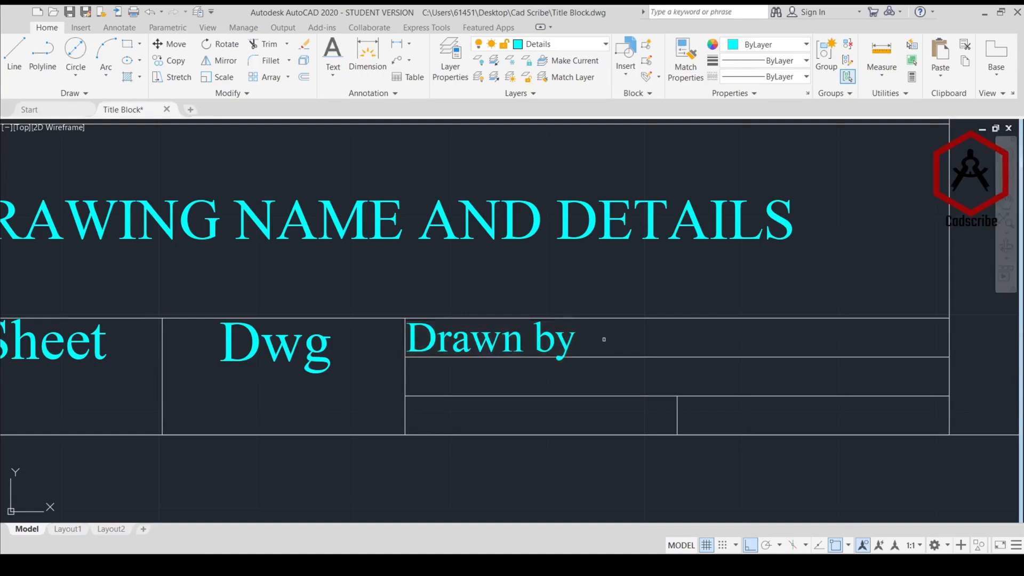
Copy the "Drawn by" text into the narrow row directly below and change the copy's wording to "Checked by"
click(521, 333)
key(ctrl+c)
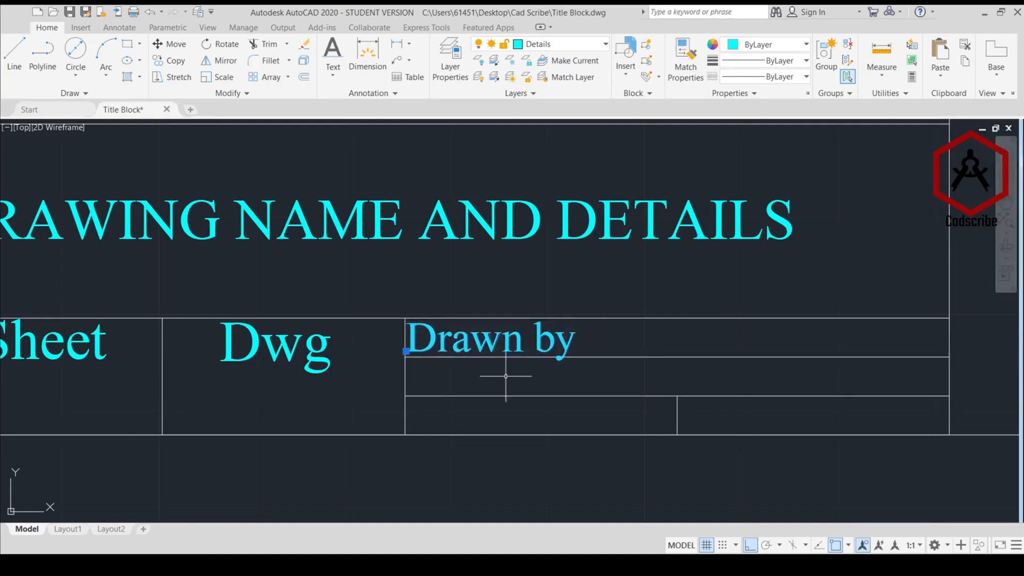
key(ctrl+v)
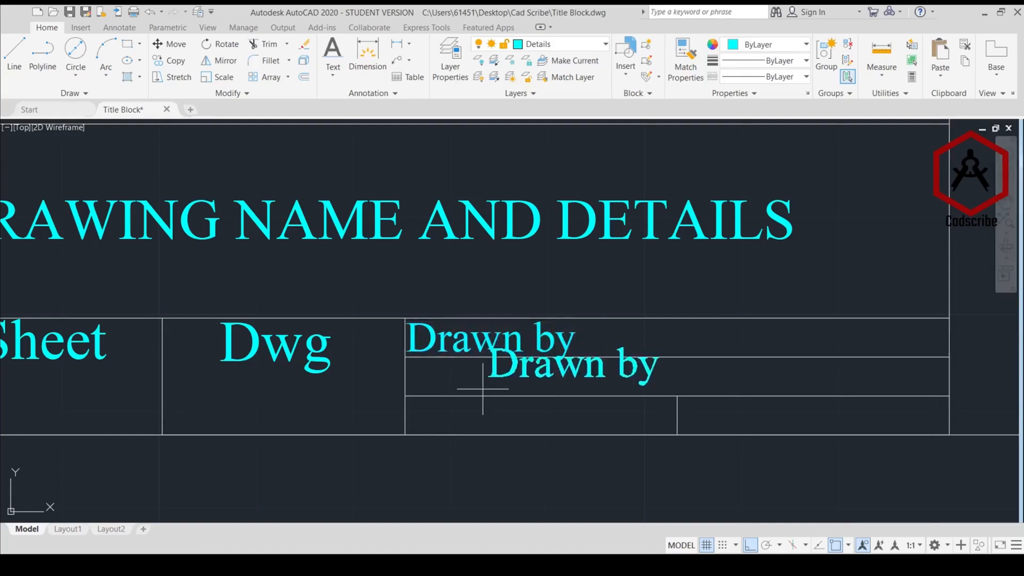
click(405, 395)
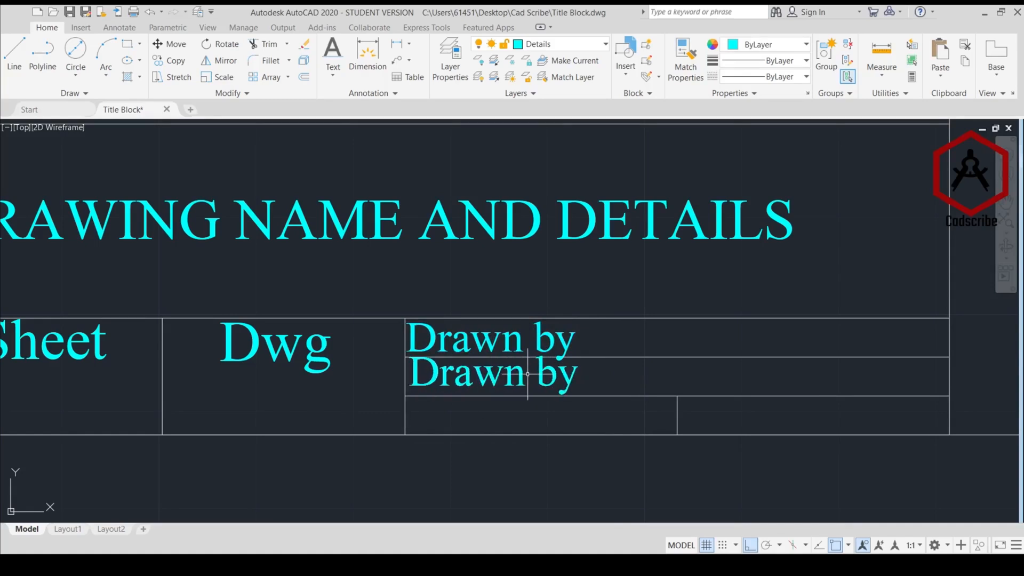
double_click(504, 381)
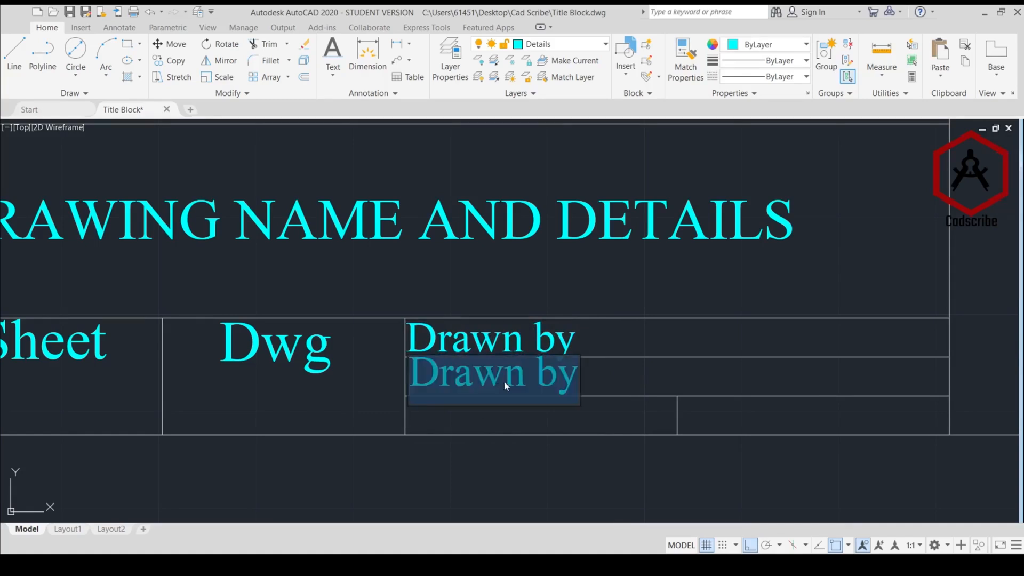
text(Checke)
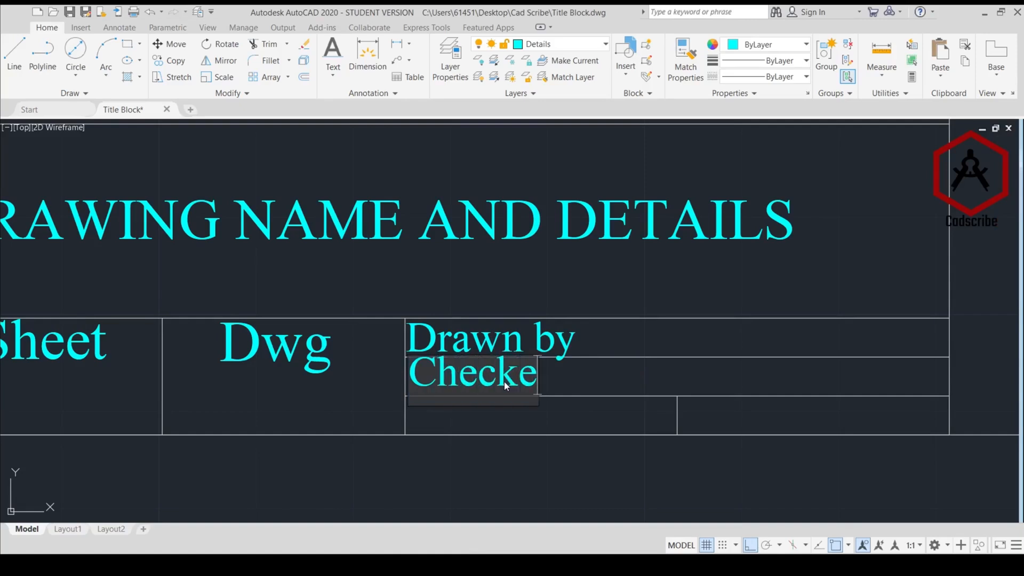
text(d by)
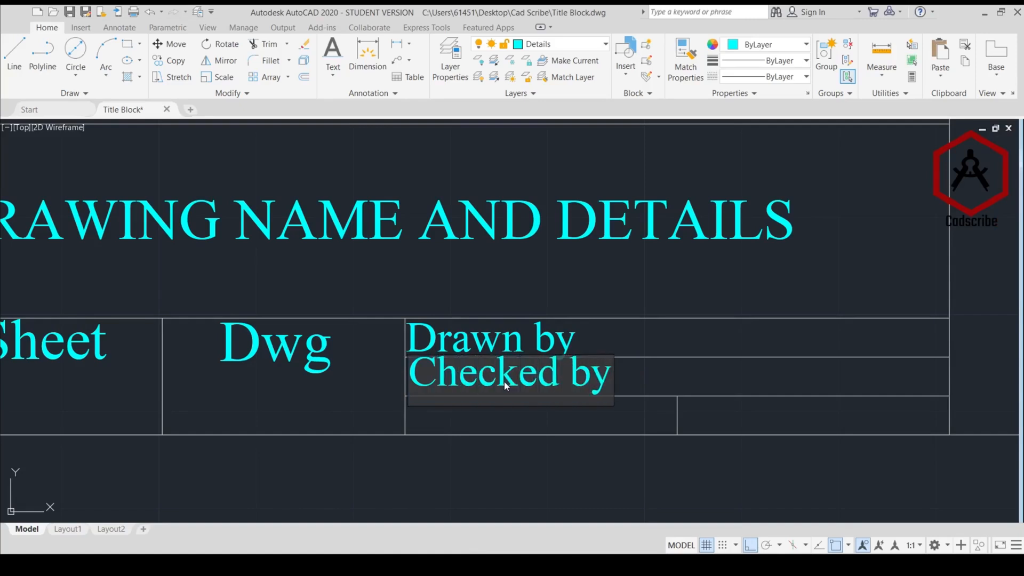
click(409, 404)
Shift the "Checked by" text slightly left and down so it lines up with "Drawn by" and sits inside its row
scroll(533, 376, down, 2)
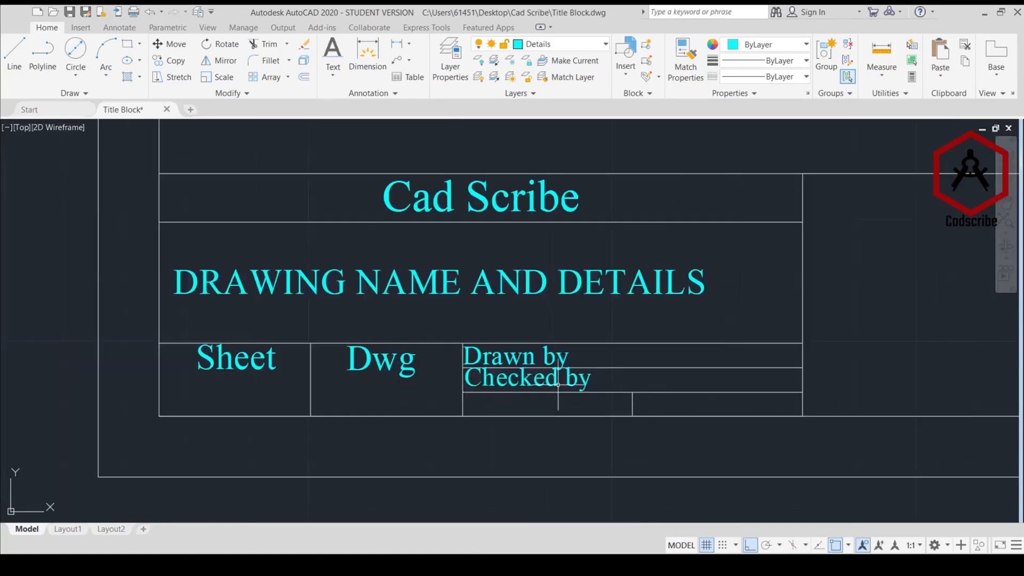
click(493, 370)
scroll(492, 371, up, 2)
scroll(509, 376, up, 4)
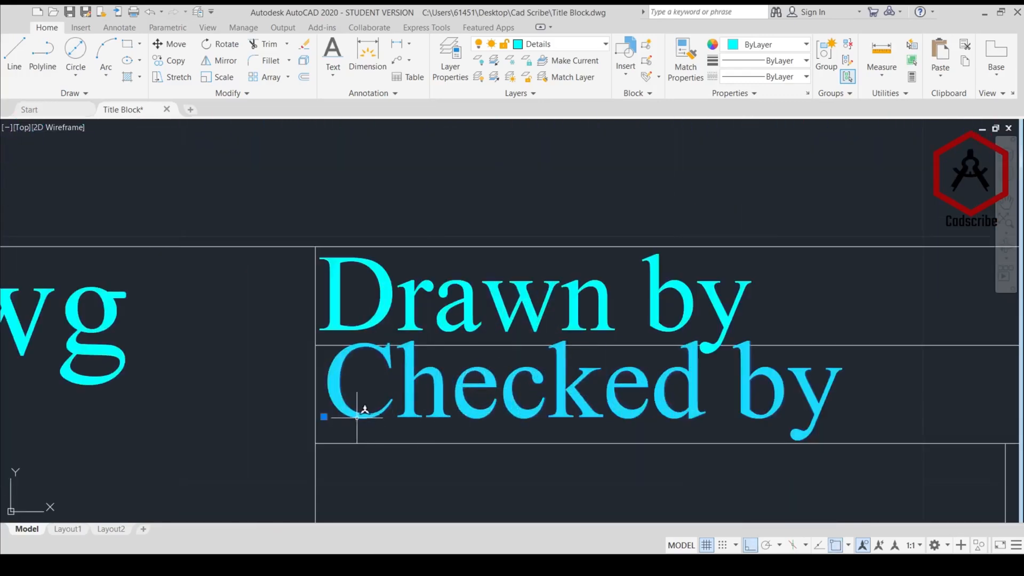
click(324, 417)
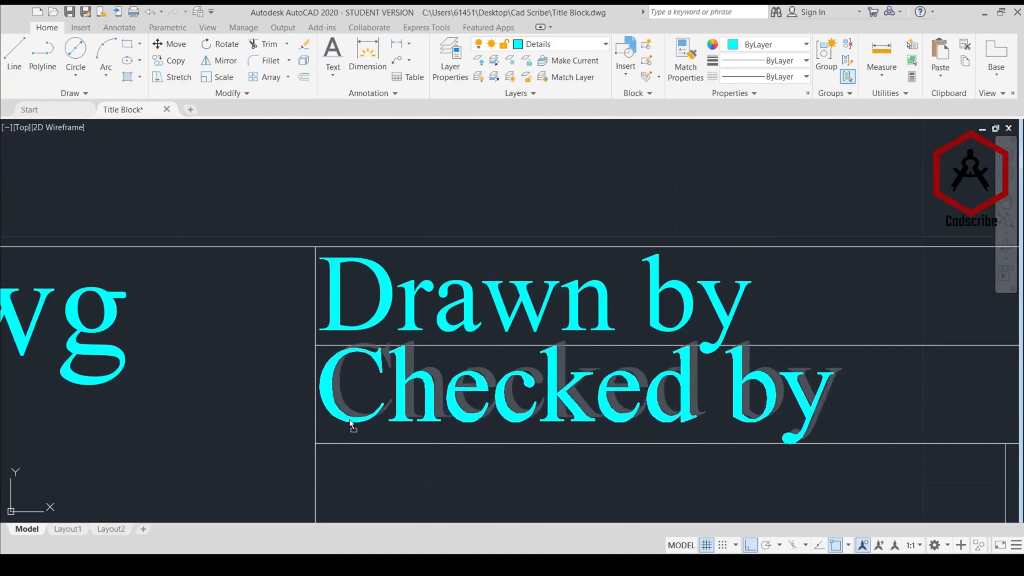
click(316, 421)
scroll(830, 338, down, 4)
scroll(738, 350, down, 2)
middle_drag(830, 338, 721, 329)
scroll(553, 418, up, 2)
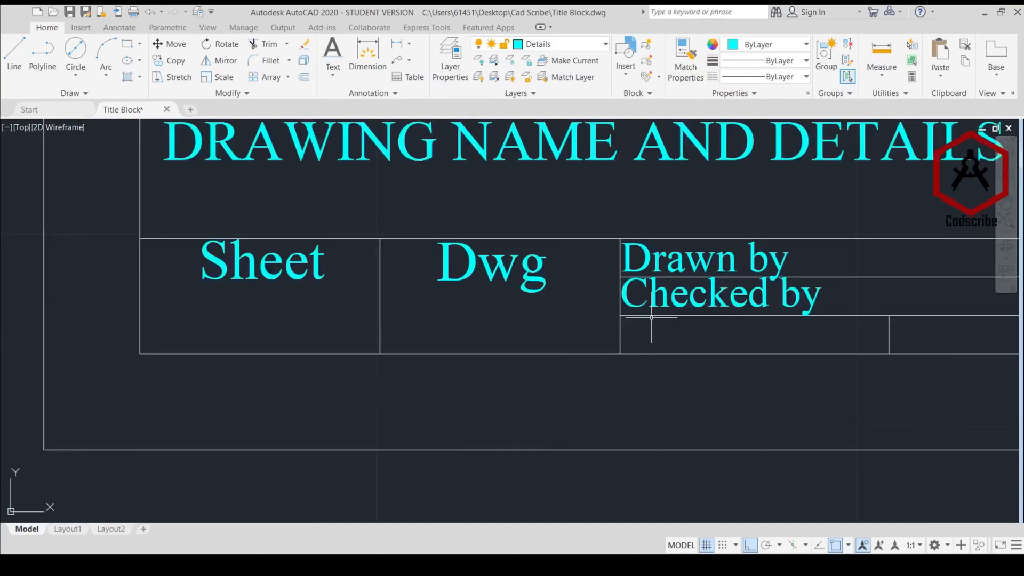
middle_drag(652, 318, 622, 361)
scroll(622, 358, up, 2)
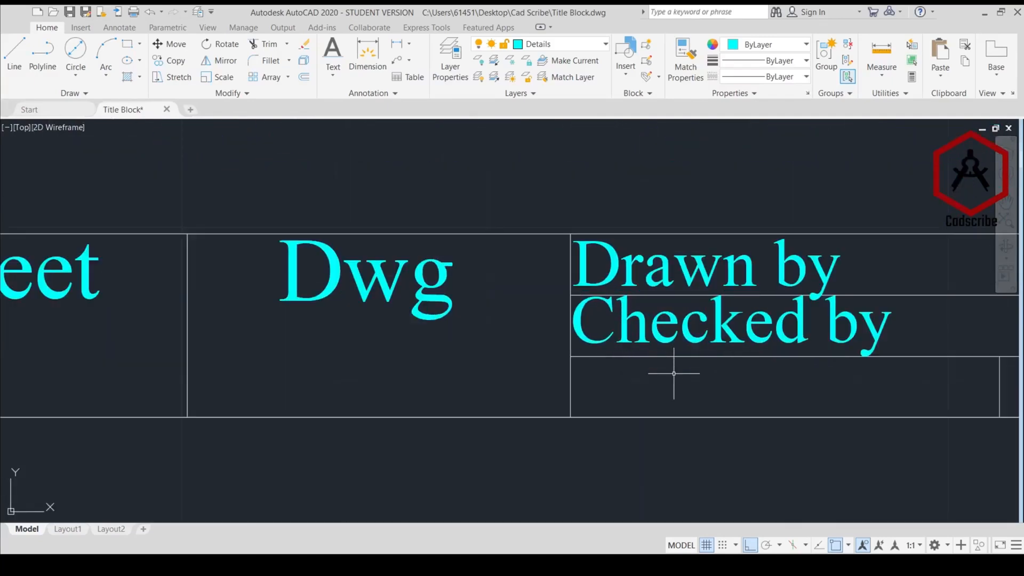
Paste a copy of the "Drawn by" text into the row below "Checked by" and change its wording to "Scale"
key(ctrl+v)
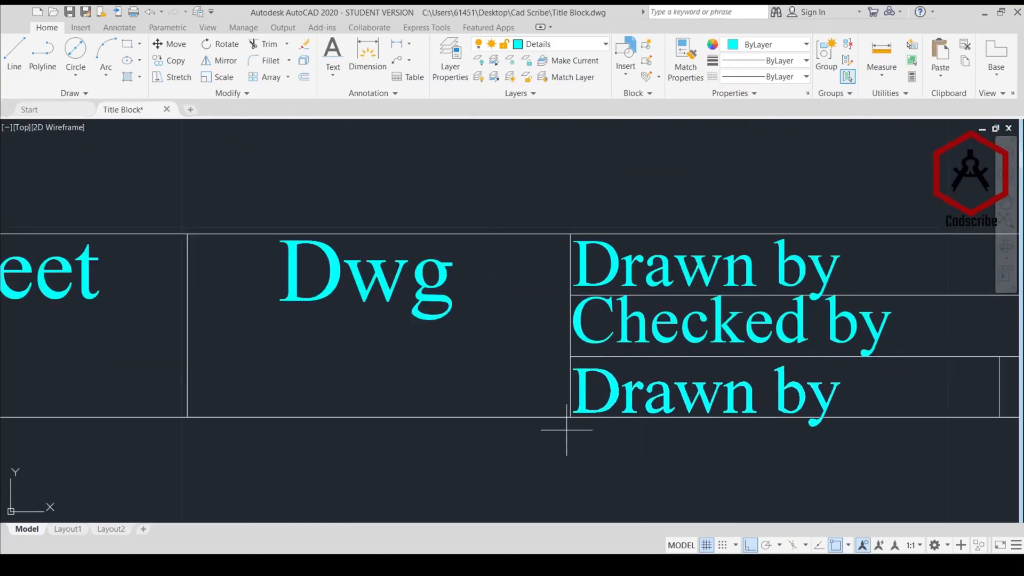
click(567, 430)
double_click(738, 387)
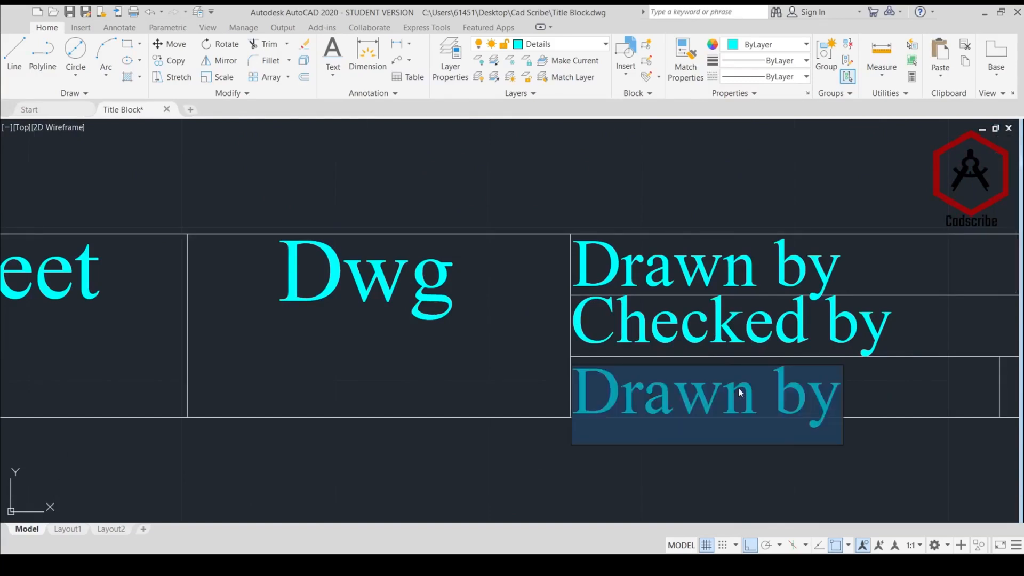
text(Scale)
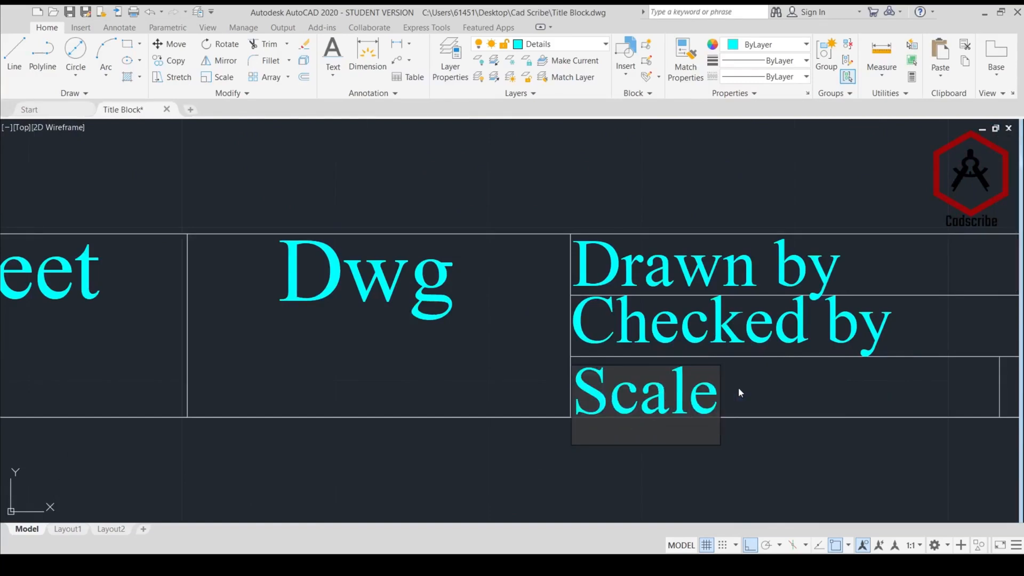
click(769, 430)
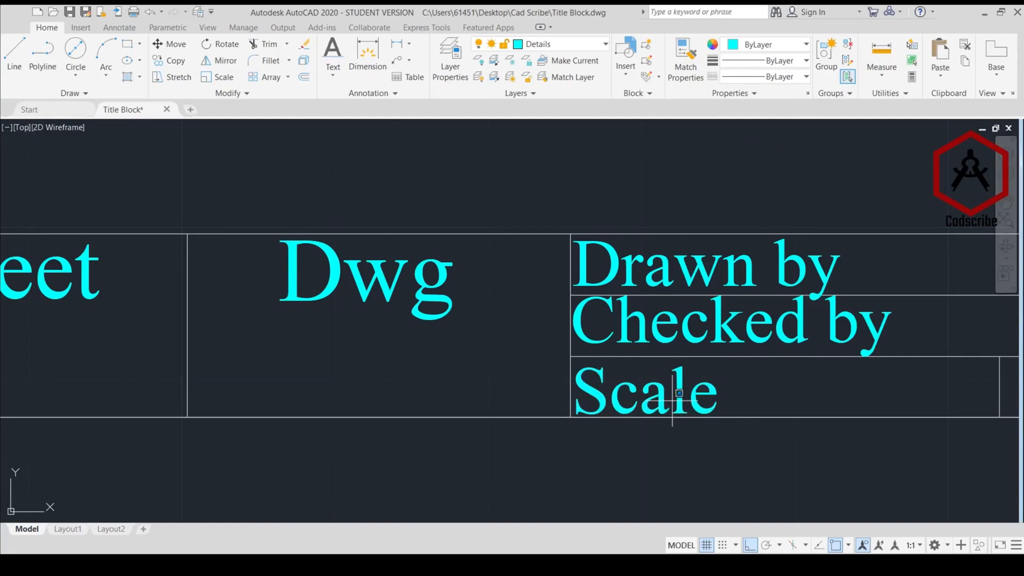
Reduce the height of the "Scale" text so it sits smaller within its cell
click(686, 388)
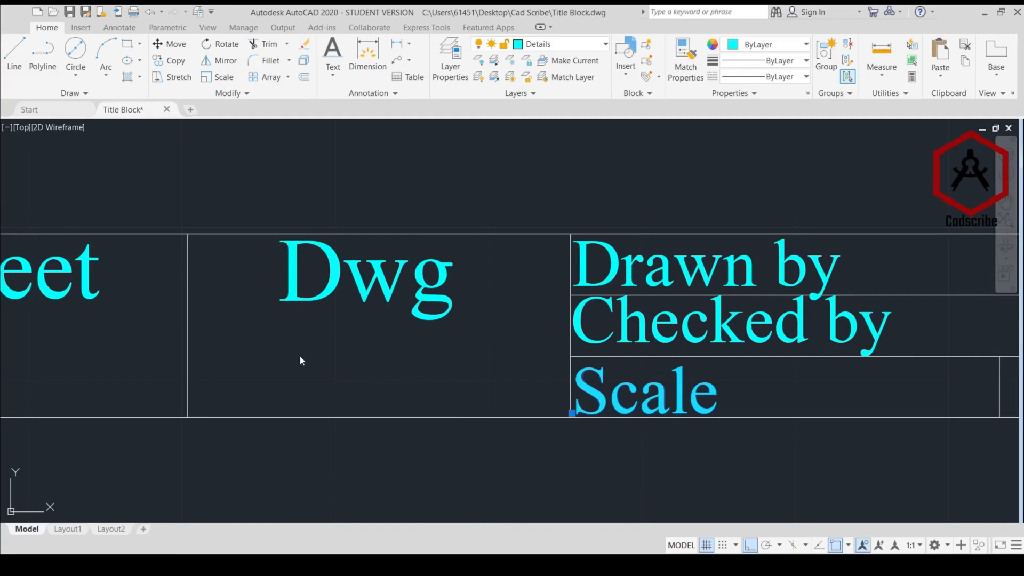
key(Return)
key(Escape)
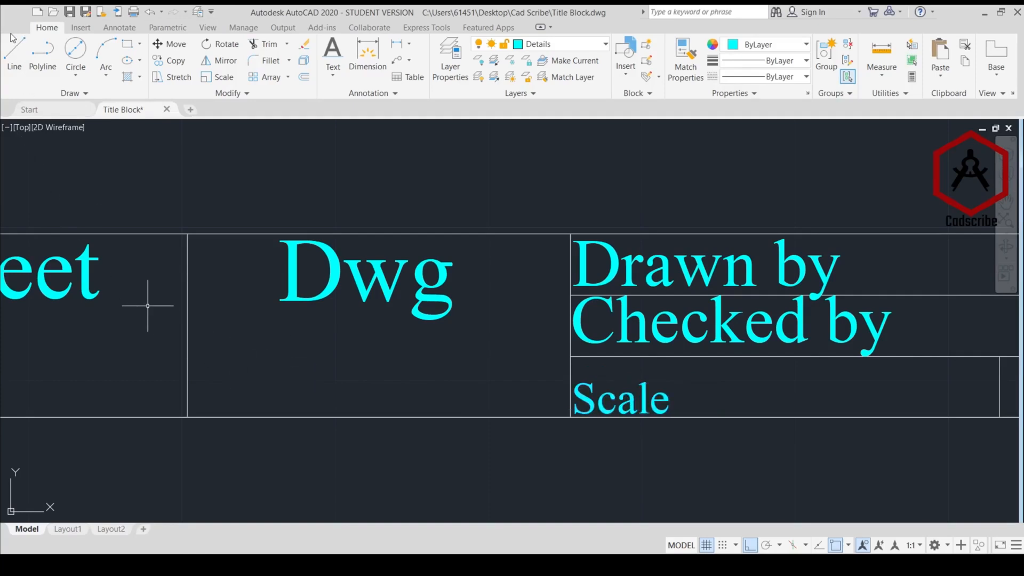
Copy the "Scale" text into the neighbouring cell of the same row and change the copy's wording to "Date"
scroll(633, 331, down, 2)
middle_drag(633, 332, 362, 363)
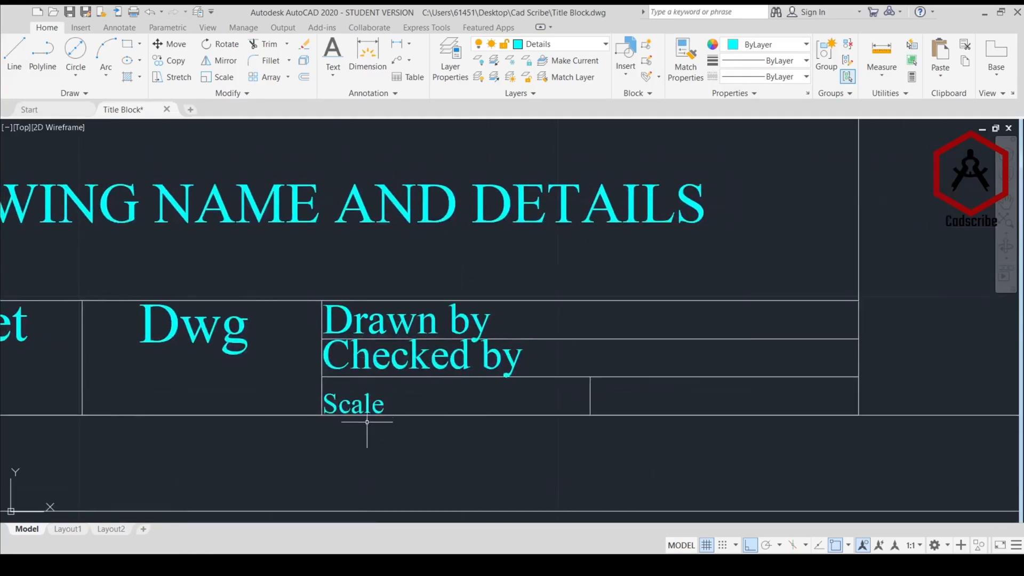
click(365, 400)
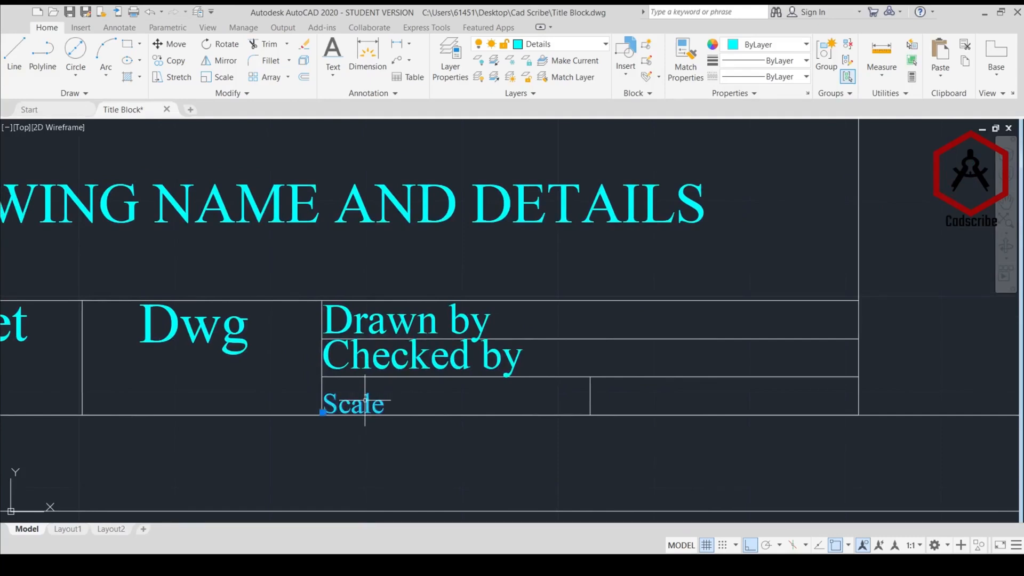
key(ctrl+c)
key(ctrl+v)
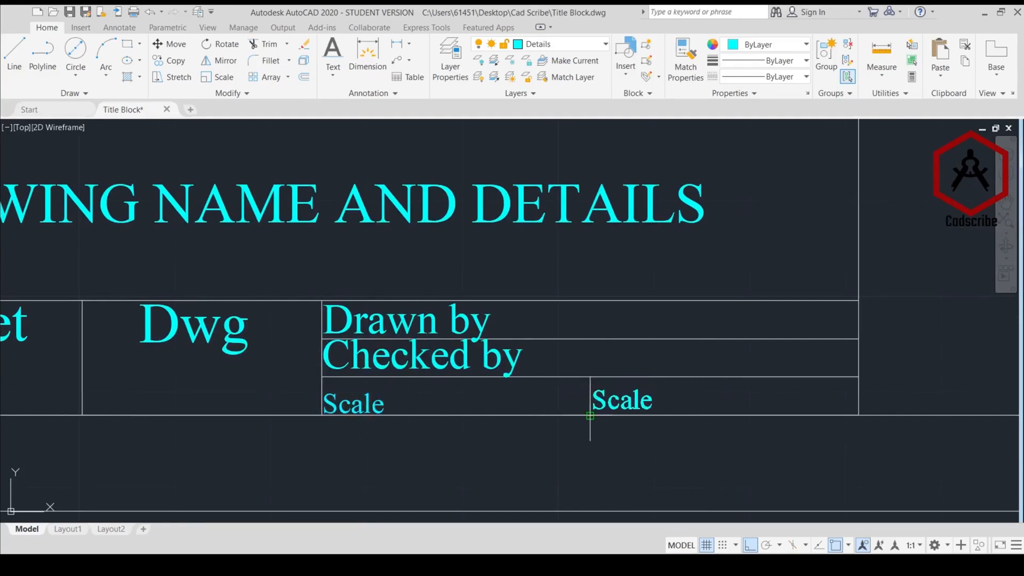
click(590, 415)
double_click(643, 403)
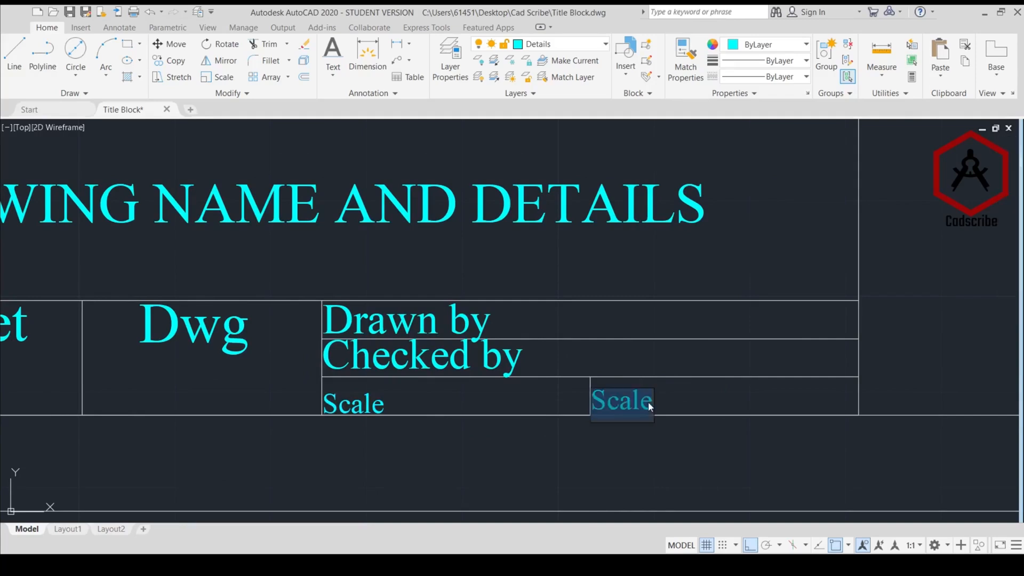
text(Date)
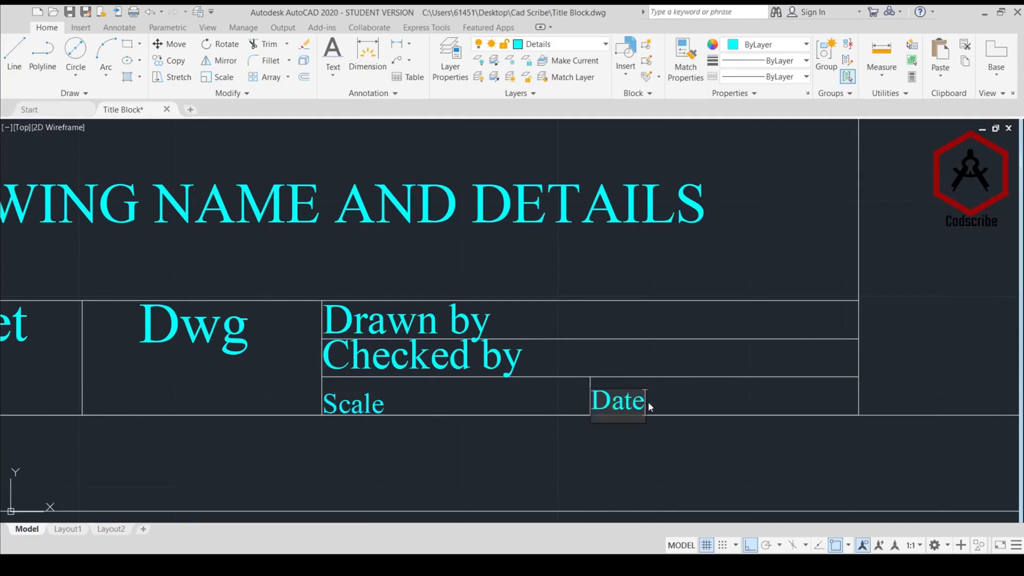
click(588, 419)
Copy the "Date" text into the top cell of the revision table's first narrow column
scroll(490, 432, down, 4)
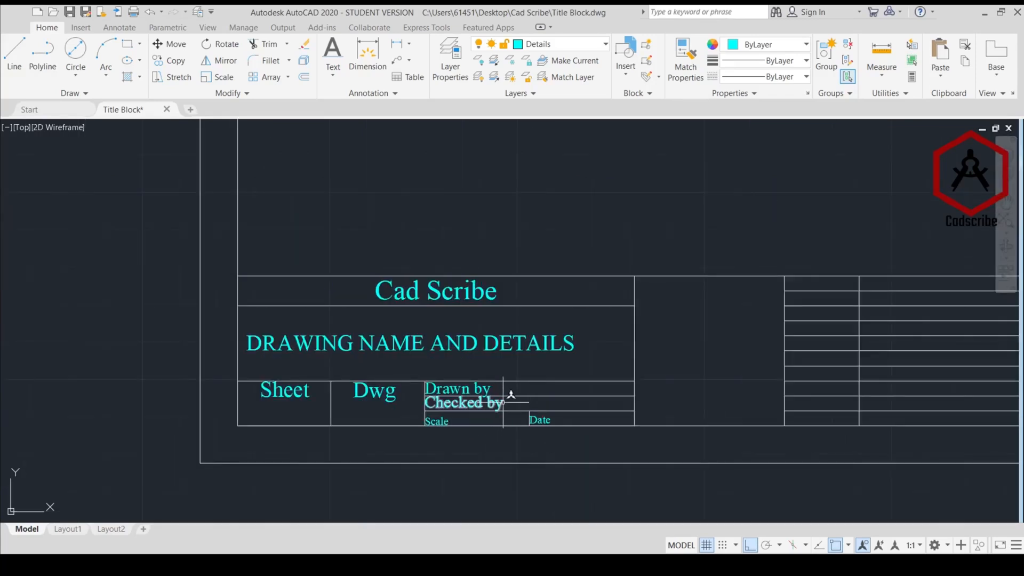
mouse_move(790, 344)
middle_down()
mouse_move(373, 398)
mouse_move(496, 370)
middle_up()
scroll(221, 448, up, 2)
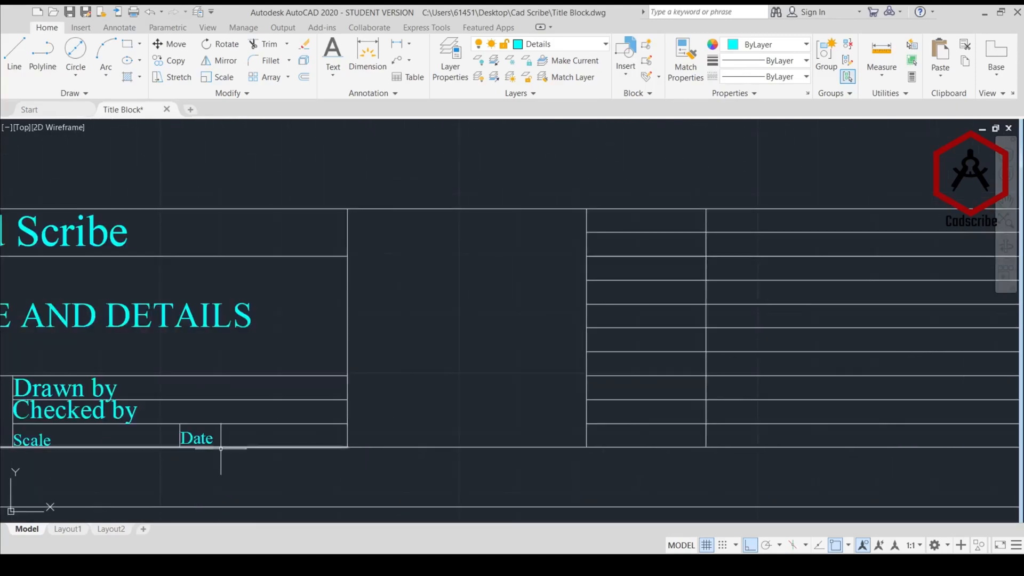
click(208, 440)
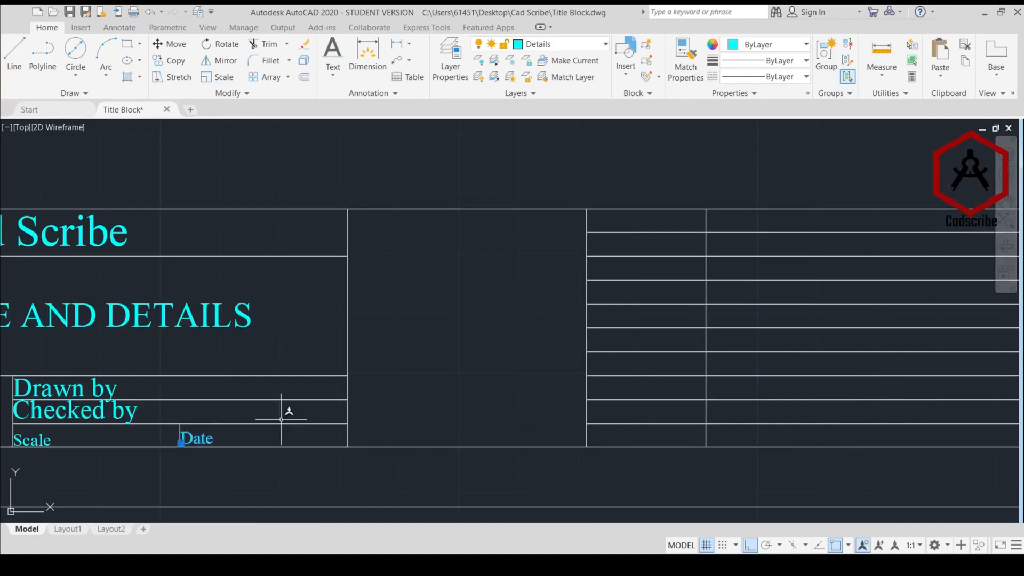
mouse_move(642, 310)
middle_down()
mouse_move(604, 347)
mouse_move(488, 379)
middle_up()
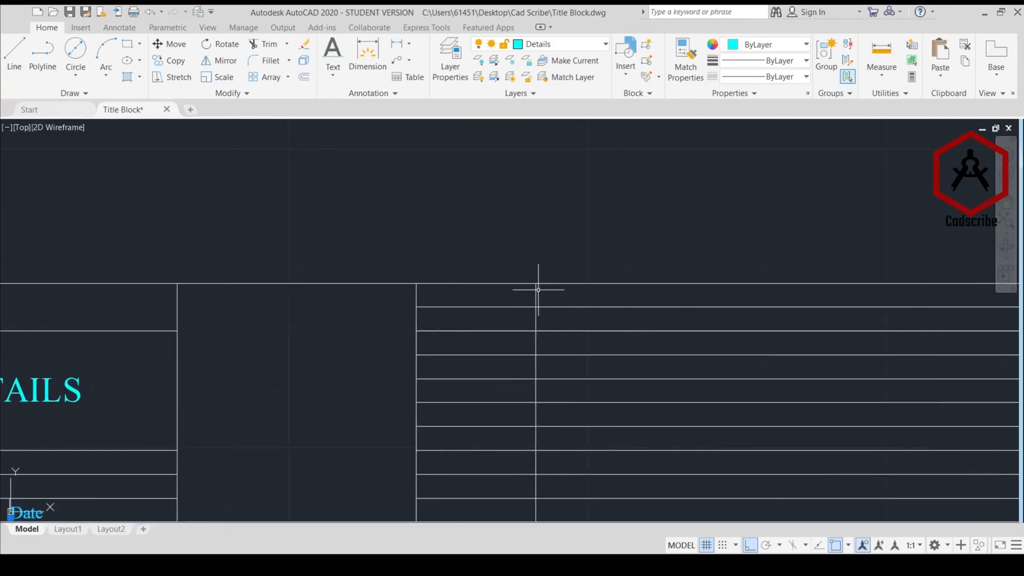
key(ctrl+c)
key(ctrl+v)
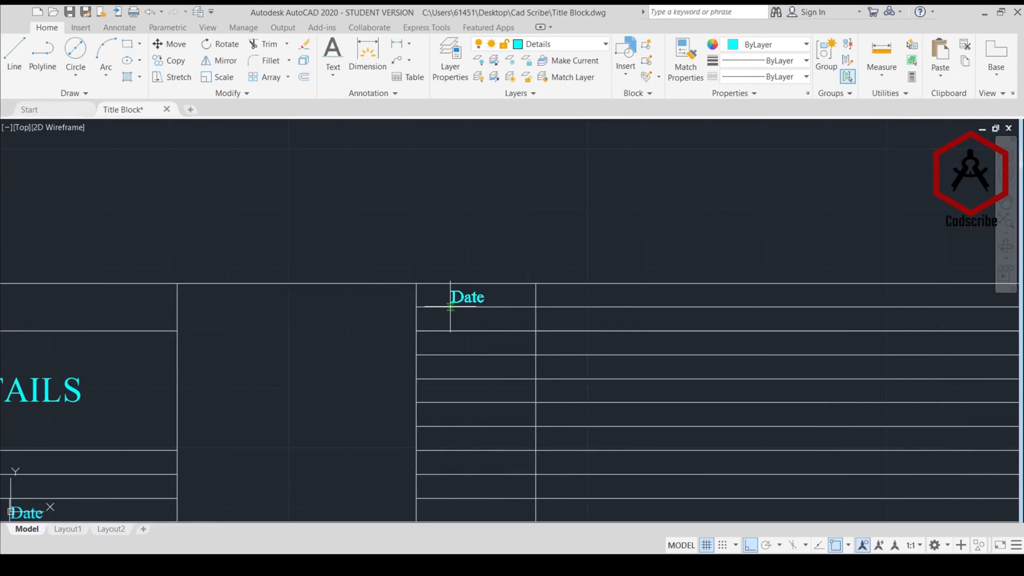
click(450, 307)
Paste two more "Date" copies into the revision table's top row, in the wide middle column and the last narrow column
scroll(877, 285, up, 2)
middle_drag(875, 286, 662, 295)
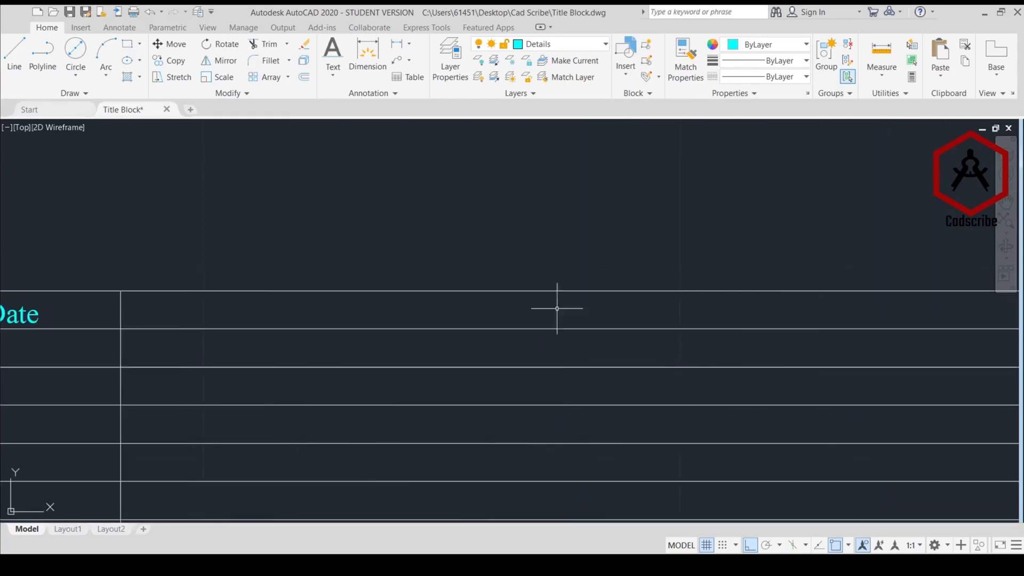
key(ctrl+v)
scroll(626, 322, down, 4)
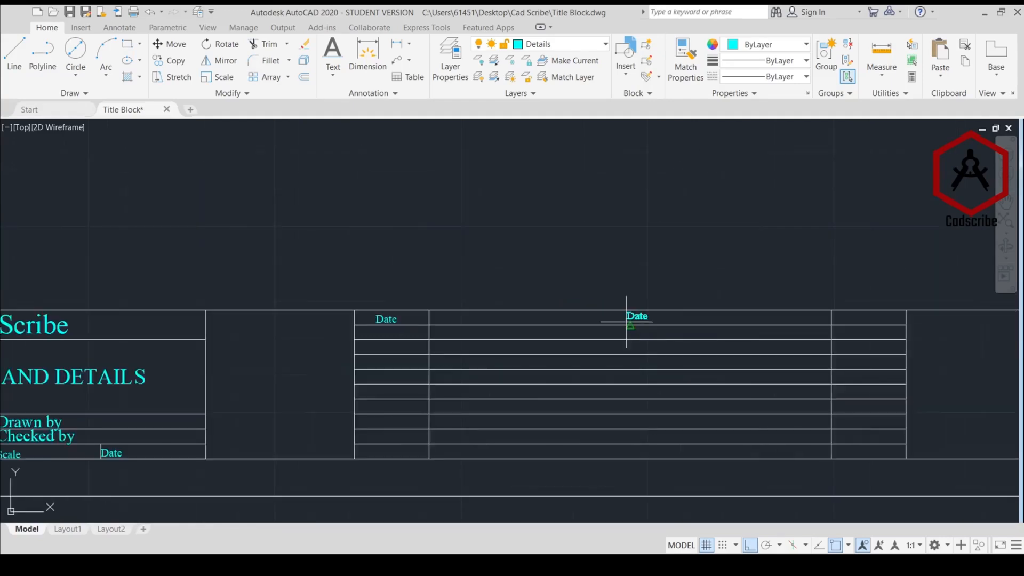
click(626, 322)
middle_drag(819, 309, 601, 309)
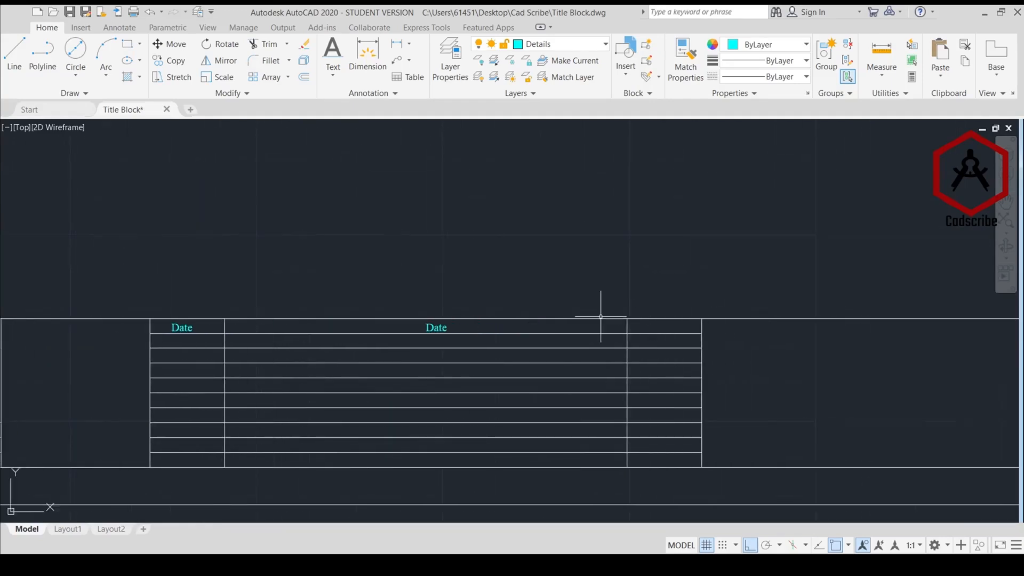
scroll(602, 309, up, 2)
key(ctrl+v)
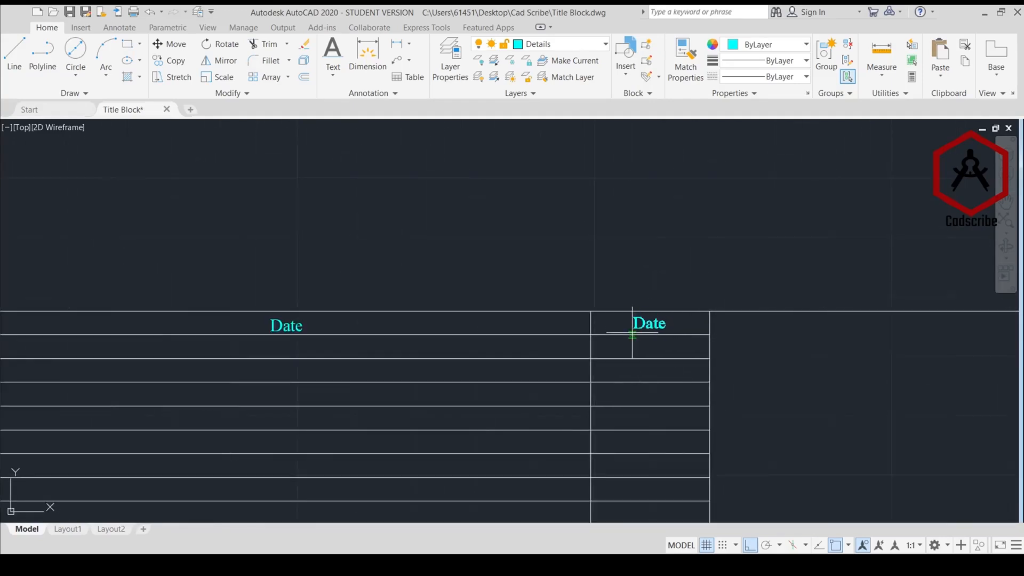
click(631, 335)
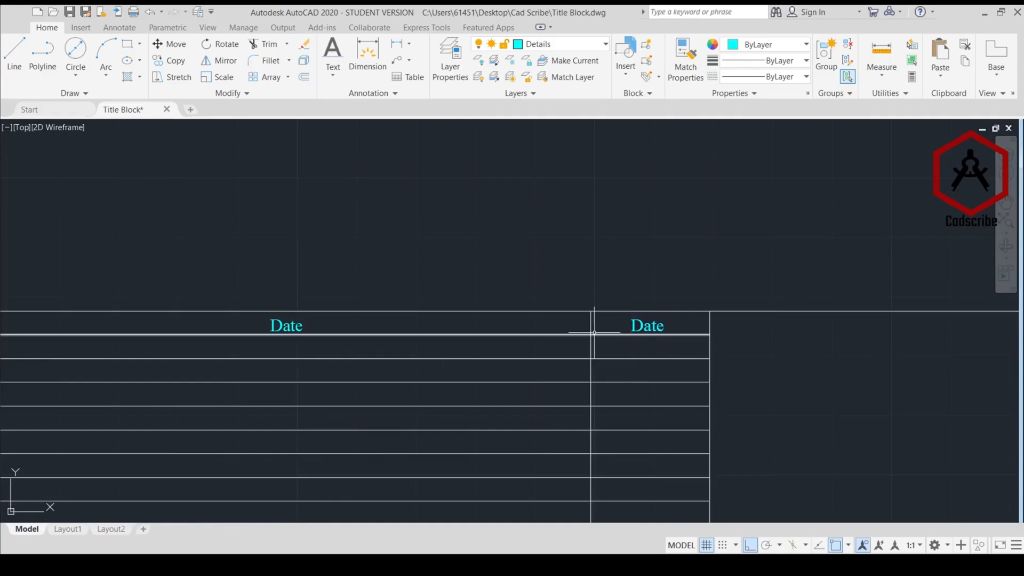
Change the "Date" heading of the revision table's first column to "Revno"
middle_drag(520, 328, 990, 316)
scroll(307, 315, up, 4)
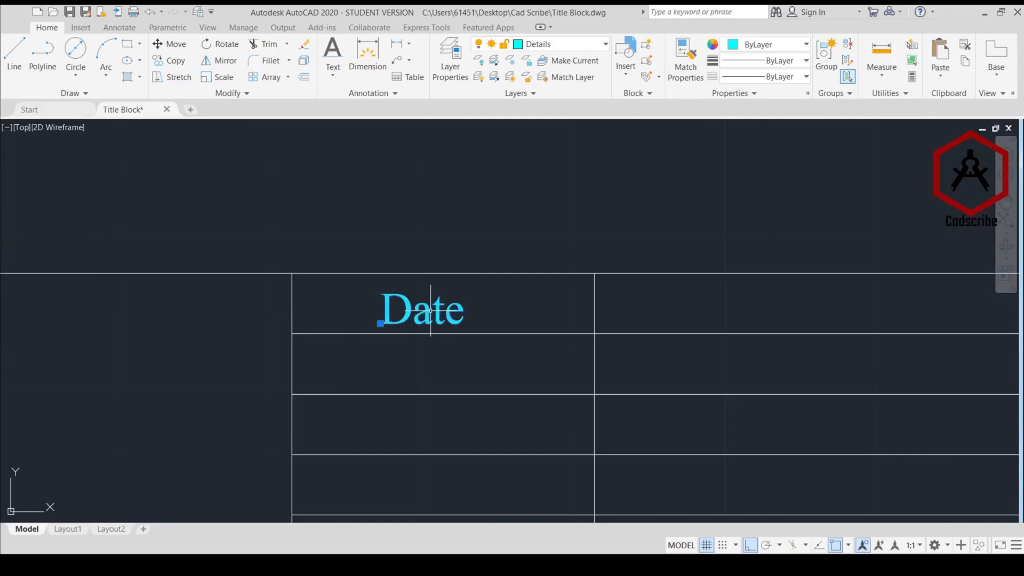
double_click(429, 312)
click(462, 315)
drag(459, 308, 379, 299)
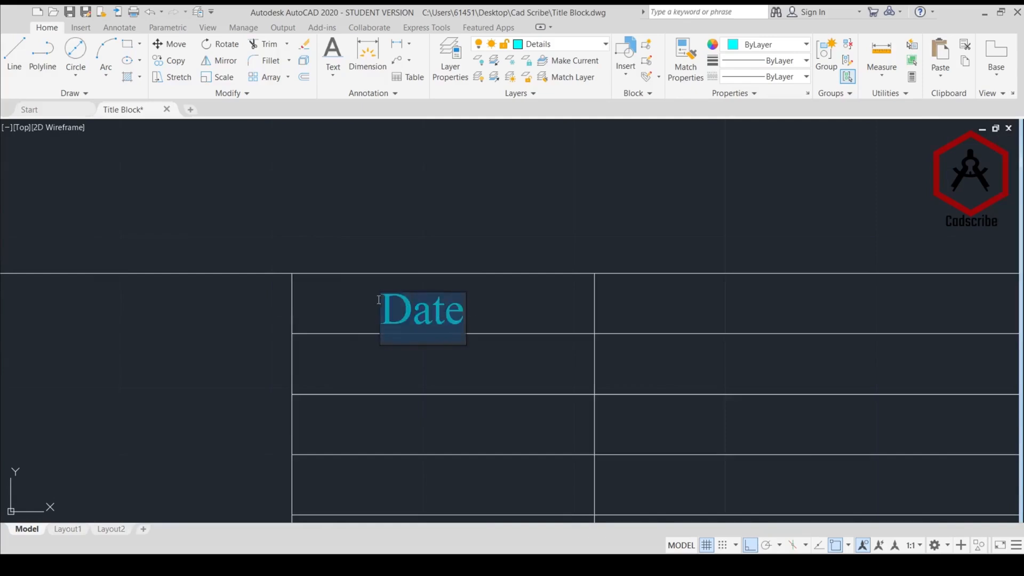
text(Revn)
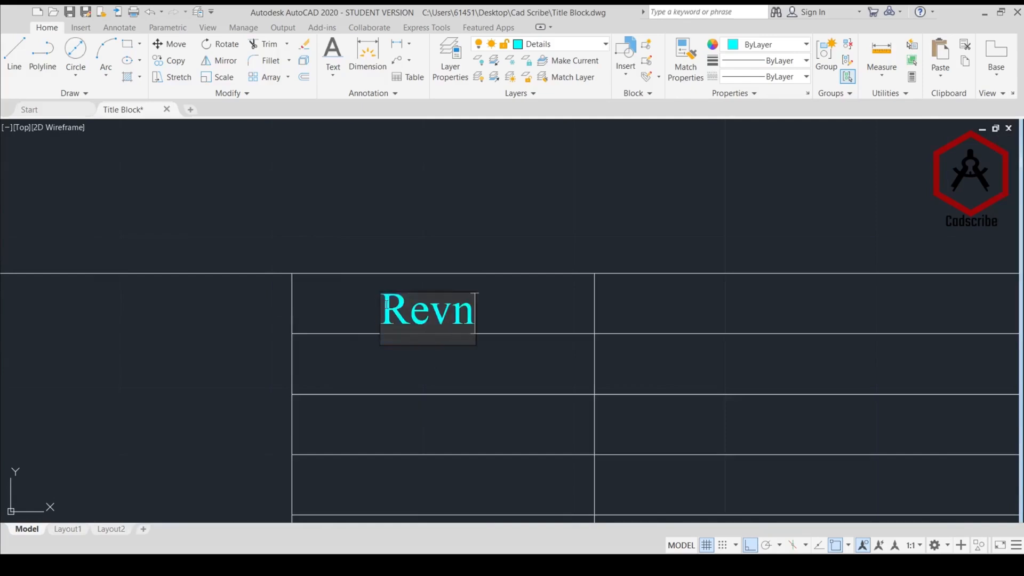
text(i)
key(BackSpace)
text(o)
Change the "Date" heading of the revision table's wide middle column to "Revisions"
scroll(441, 338, down, 4)
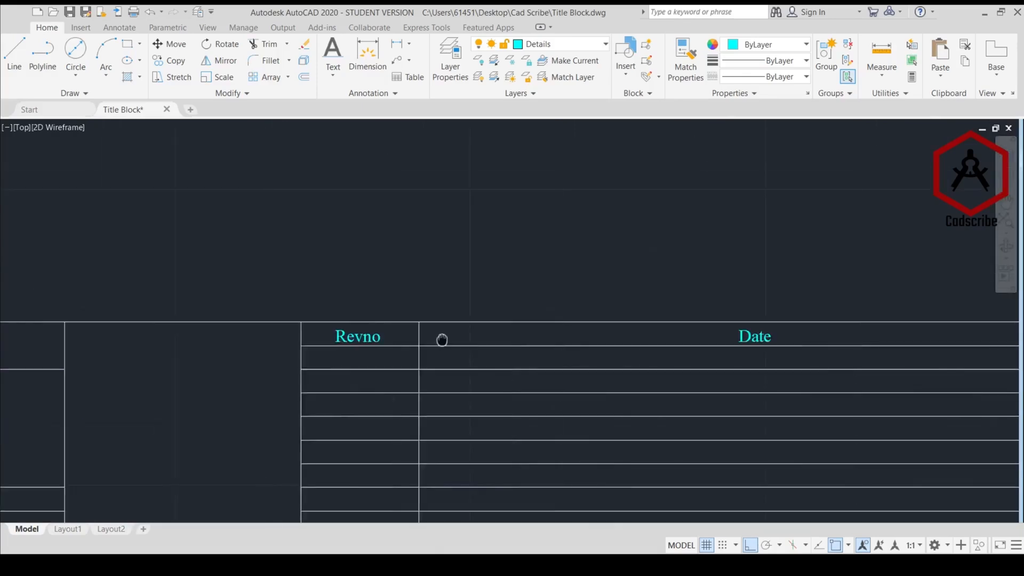
middle_drag(441, 338, 389, 339)
double_click(702, 341)
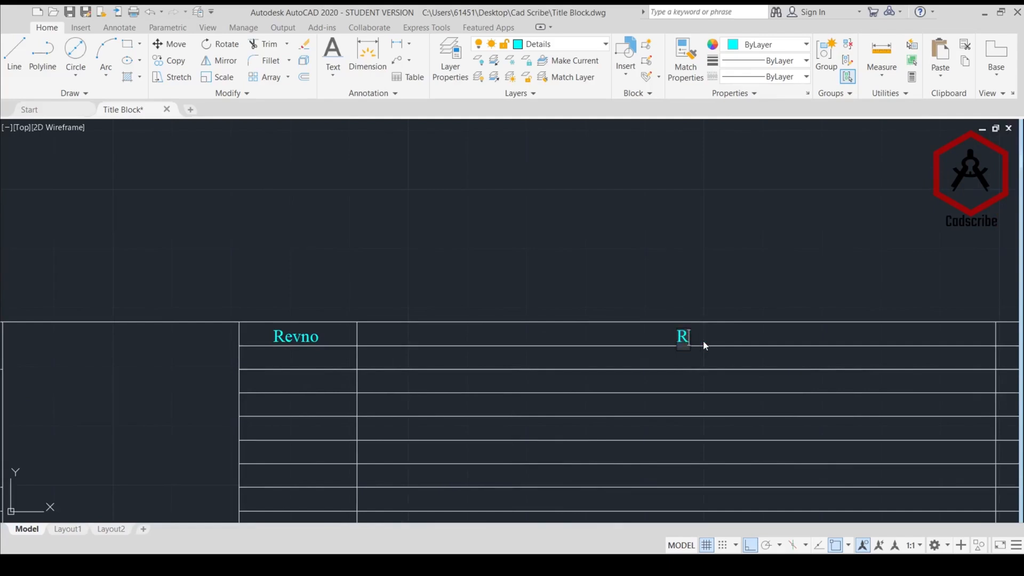
text(Revisions)
click(823, 294)
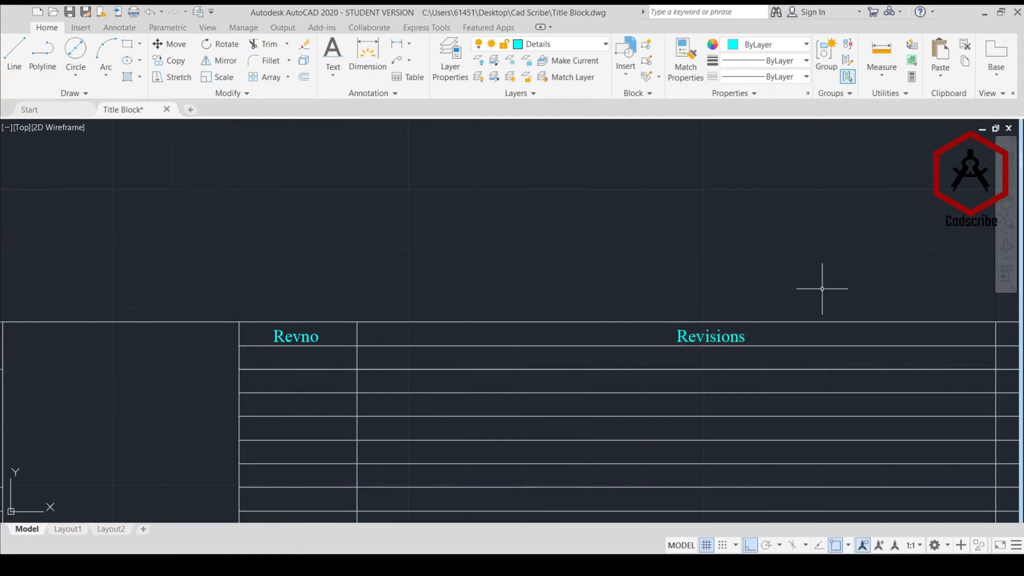
Attach the Cadscribe logo image and scale it from the bottom to the top corner of the empty cell before the revision table
scroll(823, 287, down, 2)
middle_drag(798, 290, 843, 290)
scroll(843, 291, down, 2)
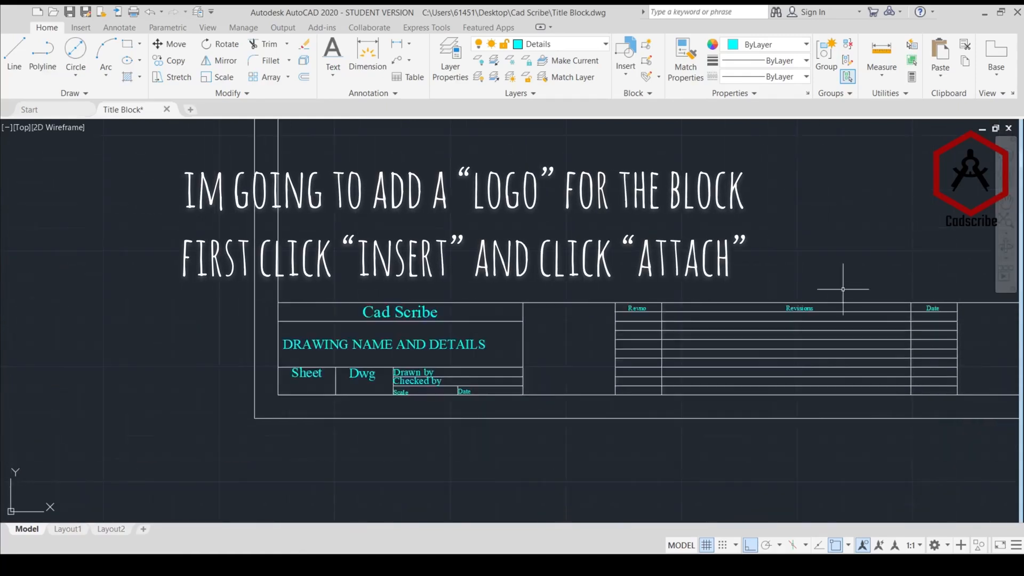
scroll(777, 331, down, 3)
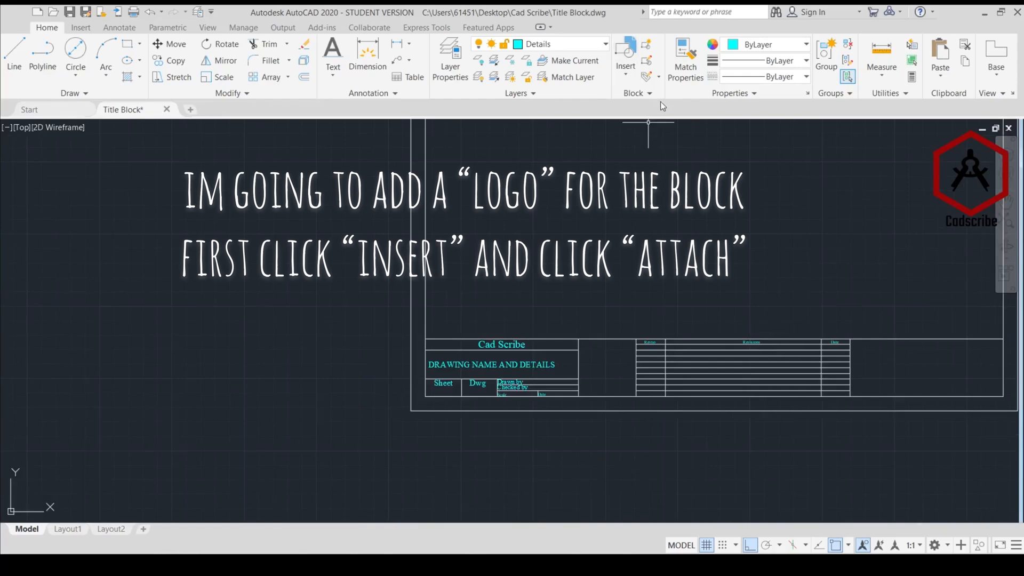
click(85, 29)
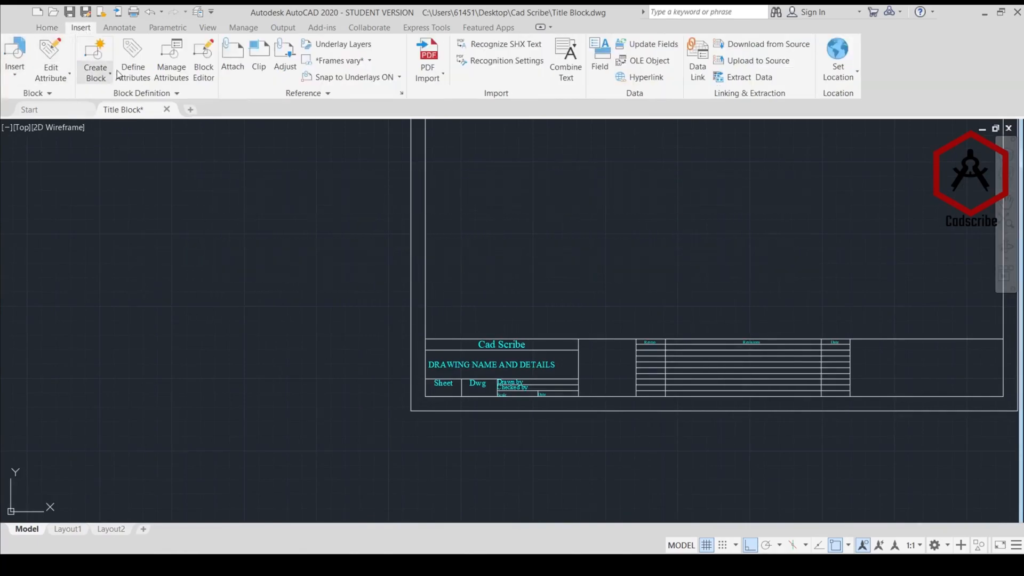
click(231, 59)
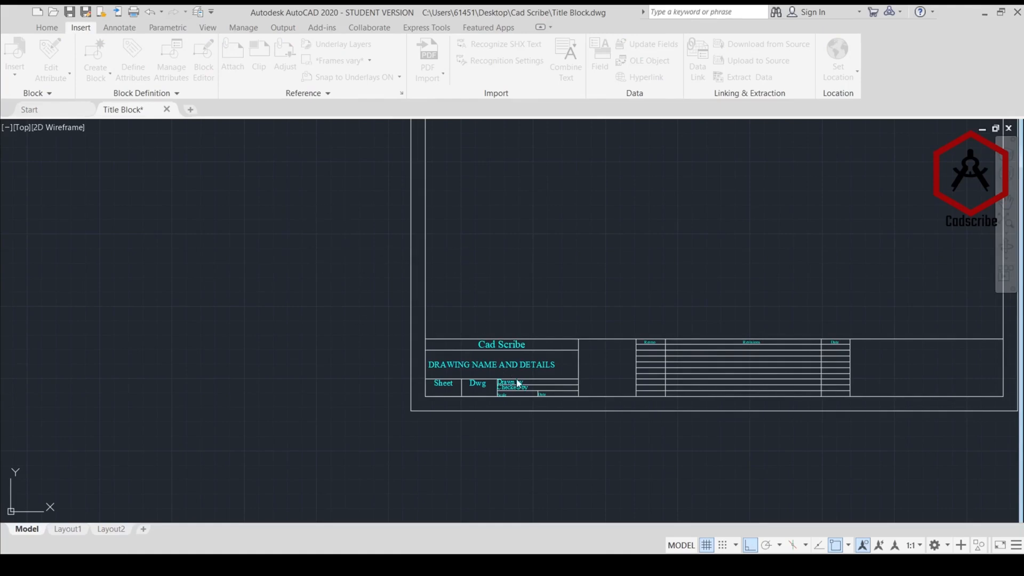
scroll(585, 397, up, 6)
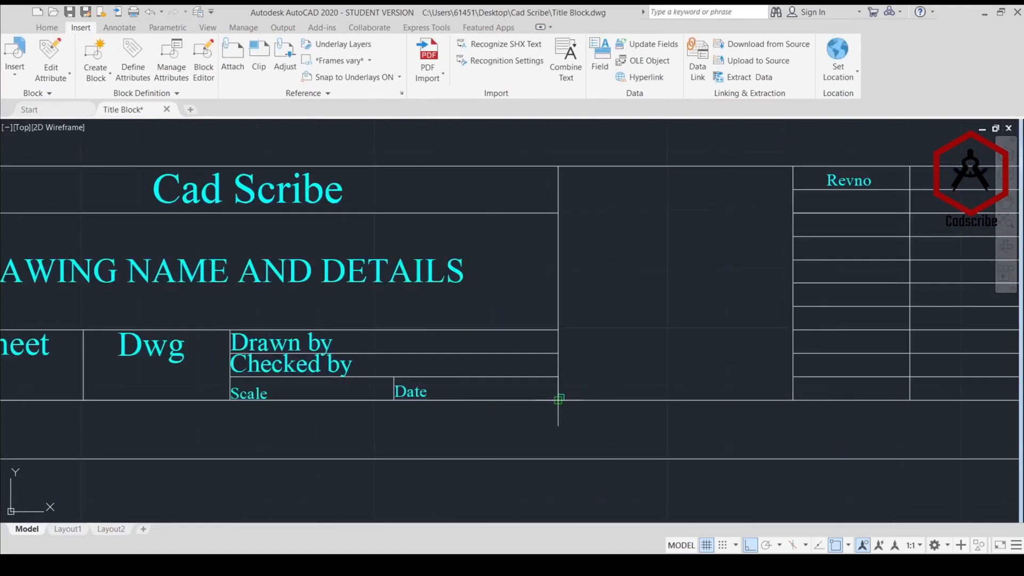
click(558, 400)
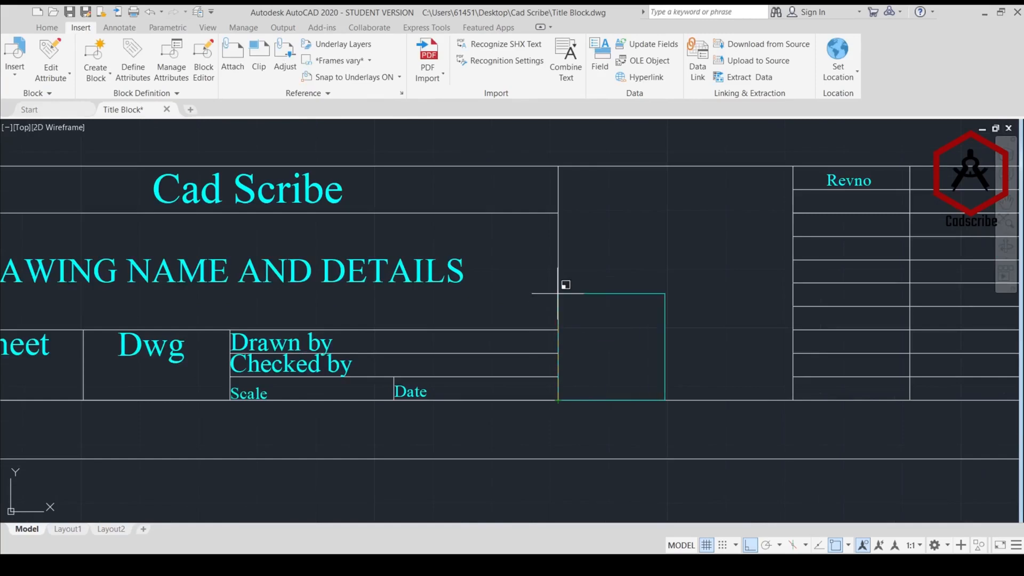
click(558, 167)
scroll(755, 251, down, 5)
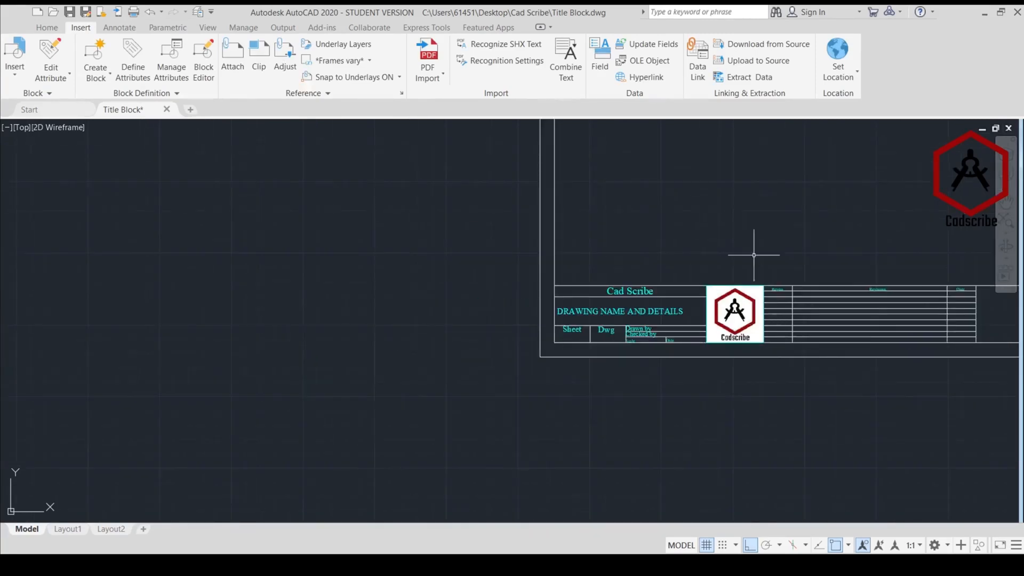
mouse_move(754, 251)
middle_down()
mouse_move(662, 209)
mouse_move(619, 219)
middle_up()
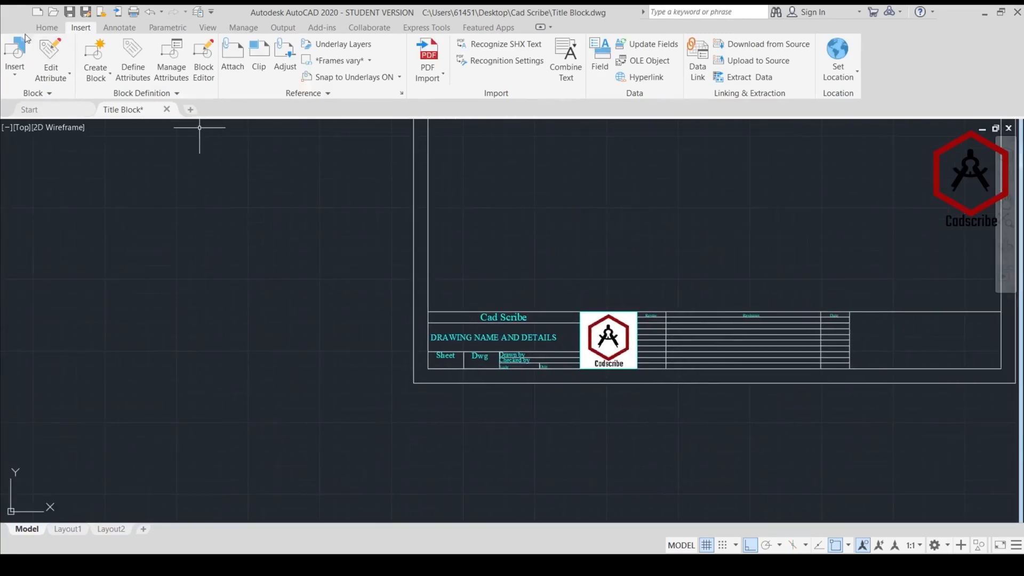
Move the Cadscribe logo image in the title block to another layer
click(48, 32)
scroll(607, 322, up, 2)
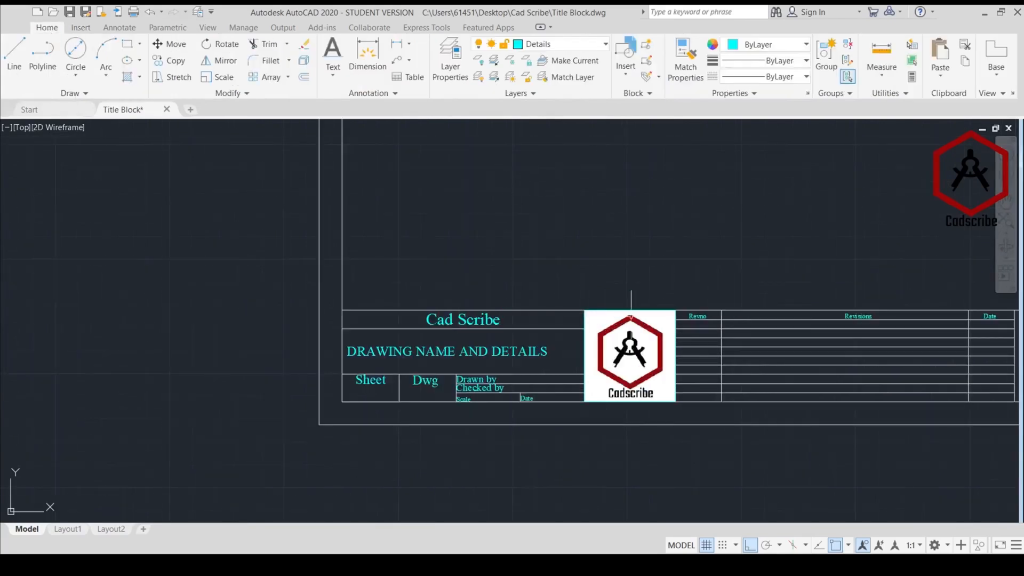
click(634, 310)
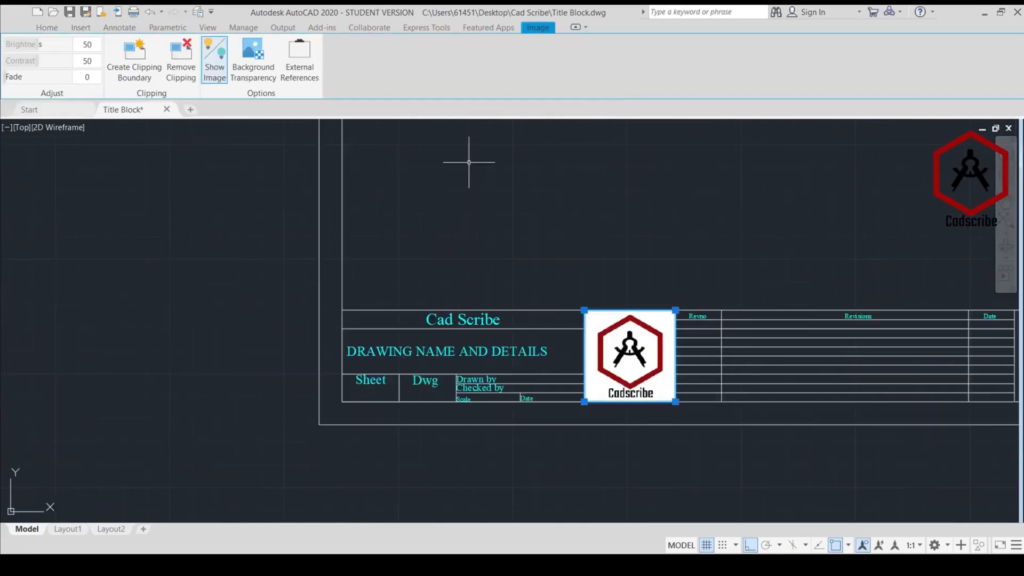
click(49, 29)
click(579, 44)
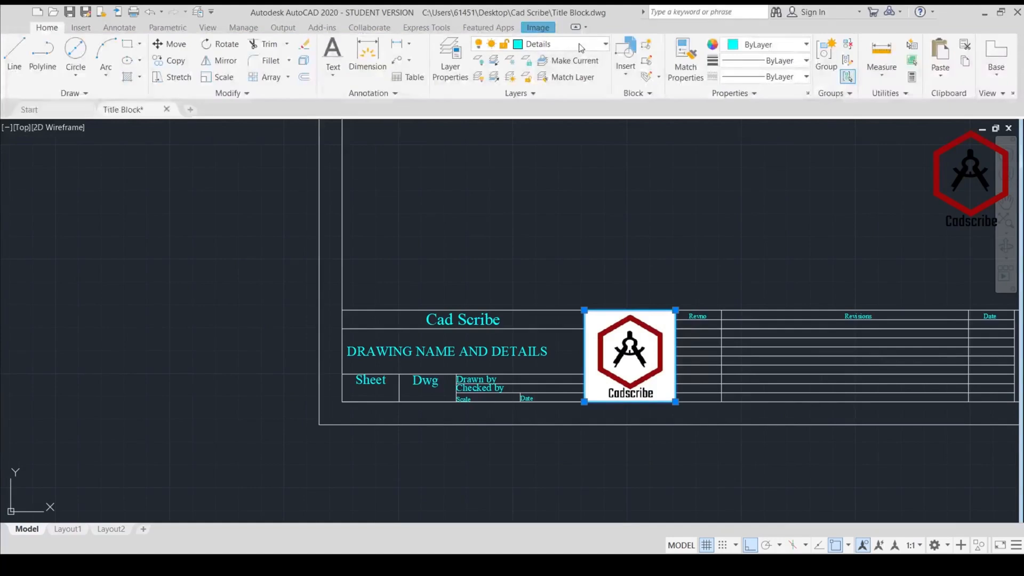
click(571, 73)
key(Escape)
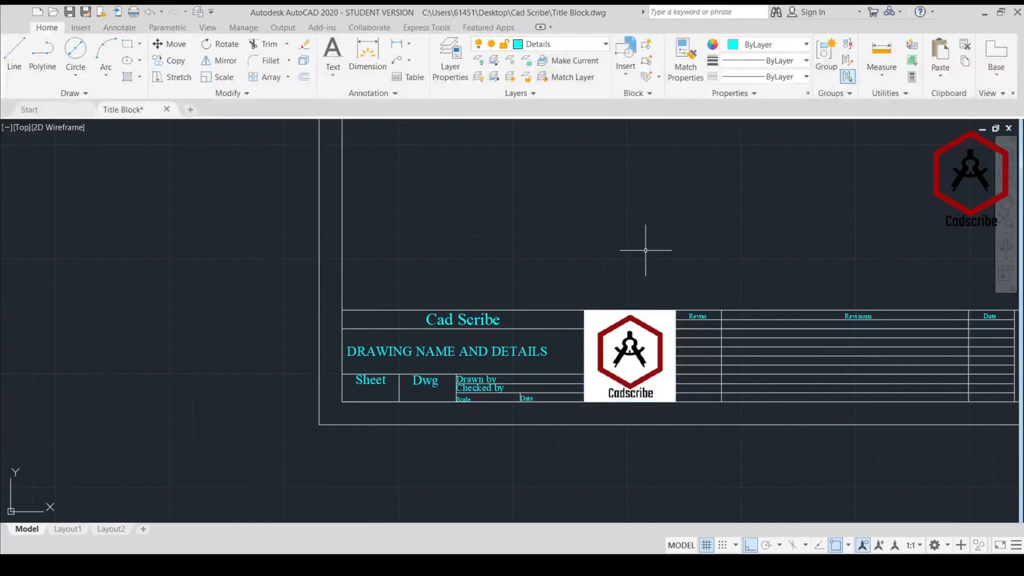
scroll(647, 247, down, 2)
mouse_move(648, 247)
middle_down()
mouse_move(482, 325)
mouse_move(471, 357)
middle_up()
scroll(471, 352, down, 2)
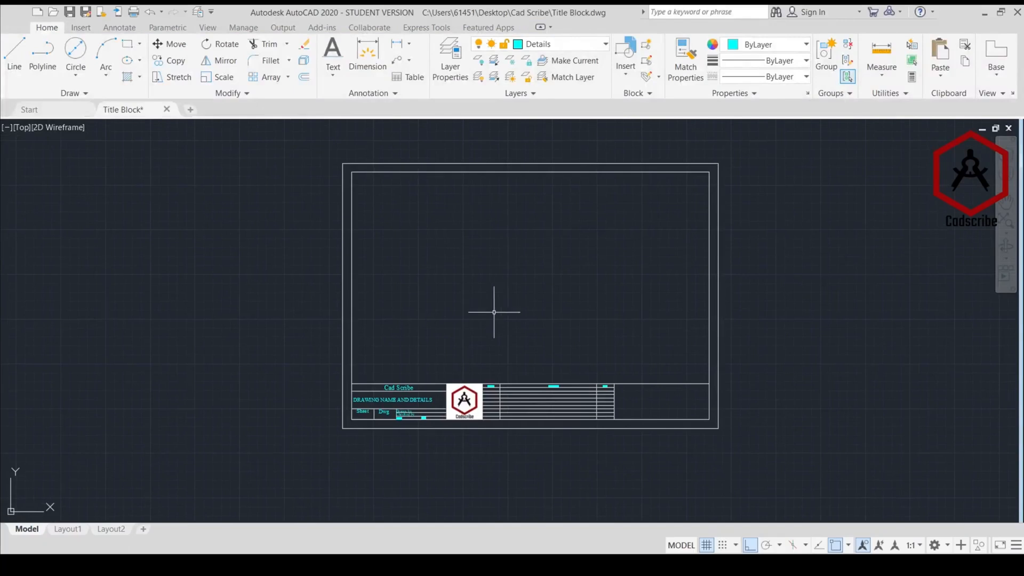
scroll(387, 412, up, 2)
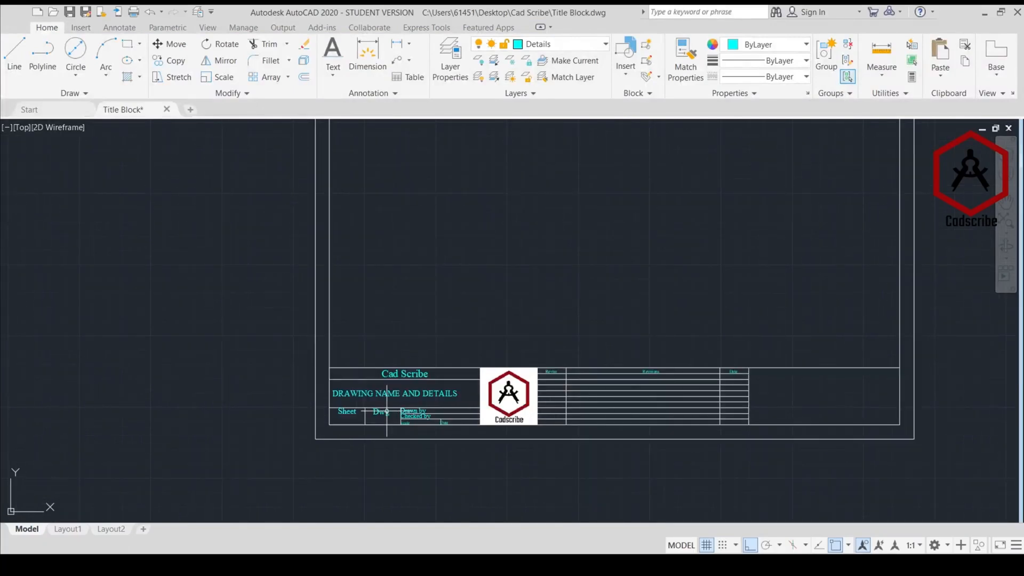
scroll(478, 337, down, 2)
mouse_move(478, 336)
middle_down()
mouse_move(466, 363)
mouse_move(443, 374)
middle_up()
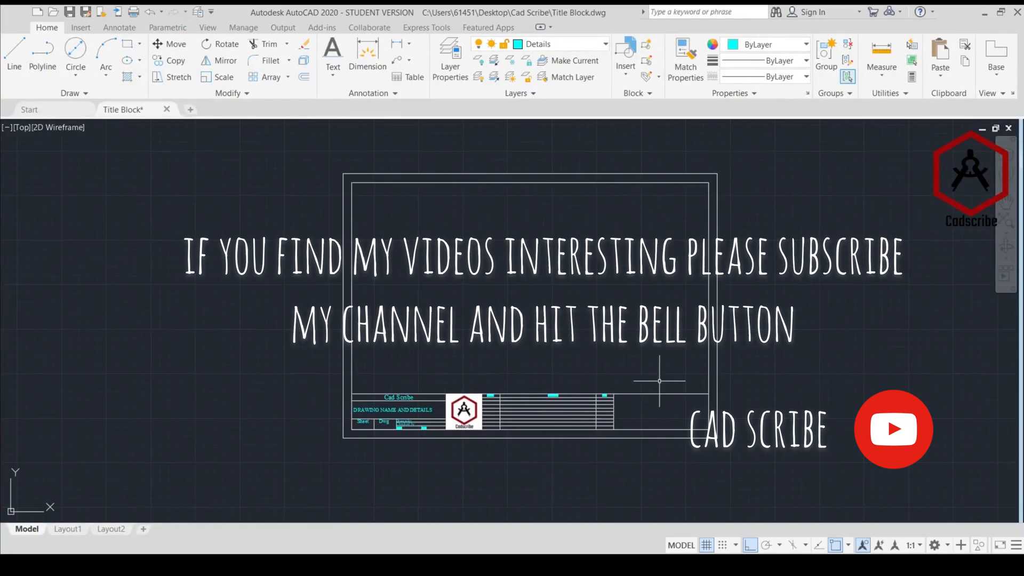